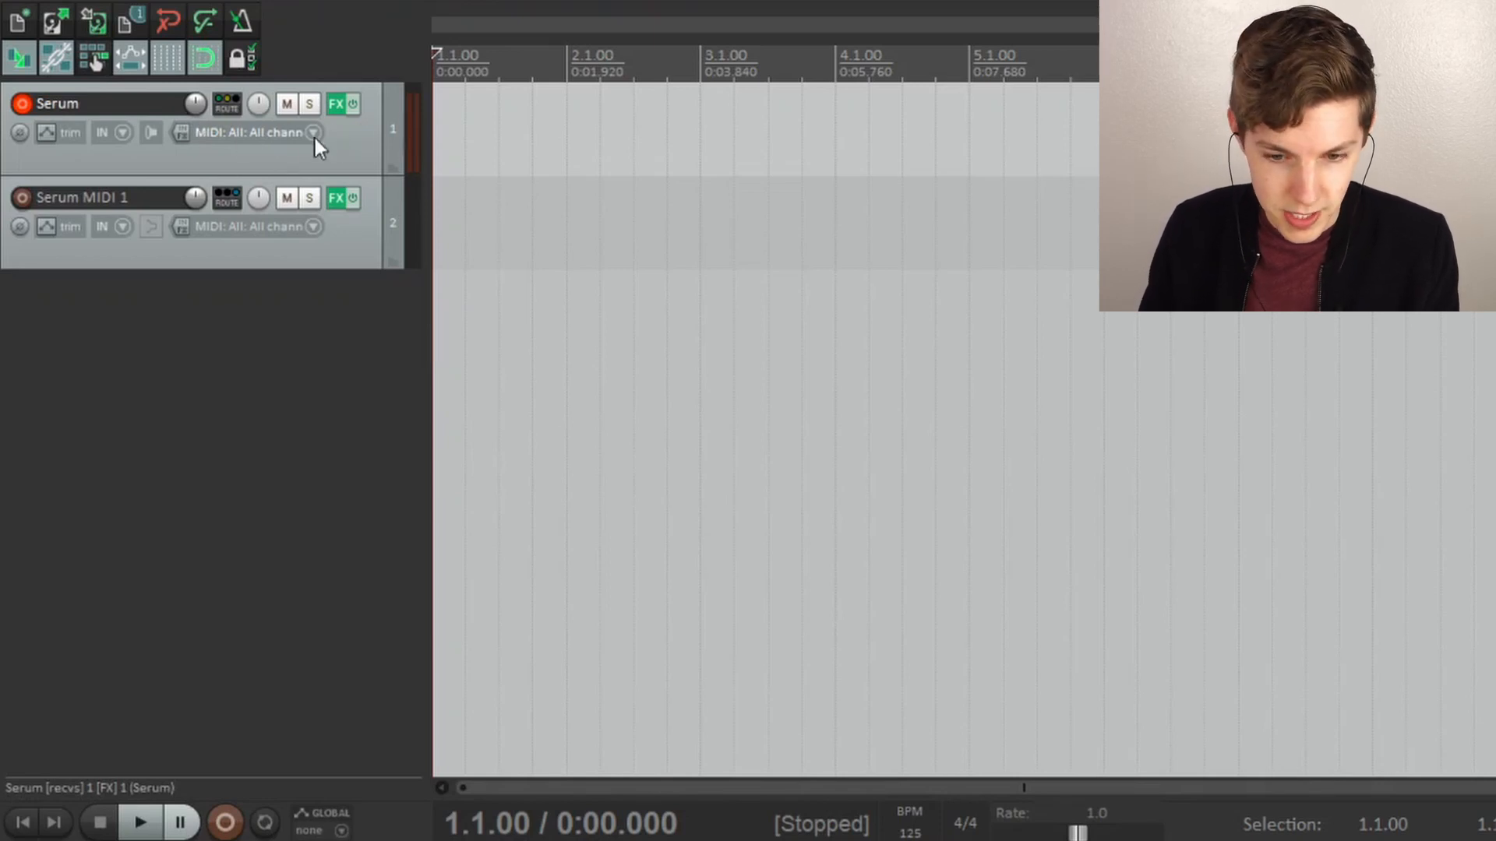
Open the Riffer plug-in on the Serum MIDI 1 track and set its scale to Melodic Minor while playing the riff.
click(335, 198)
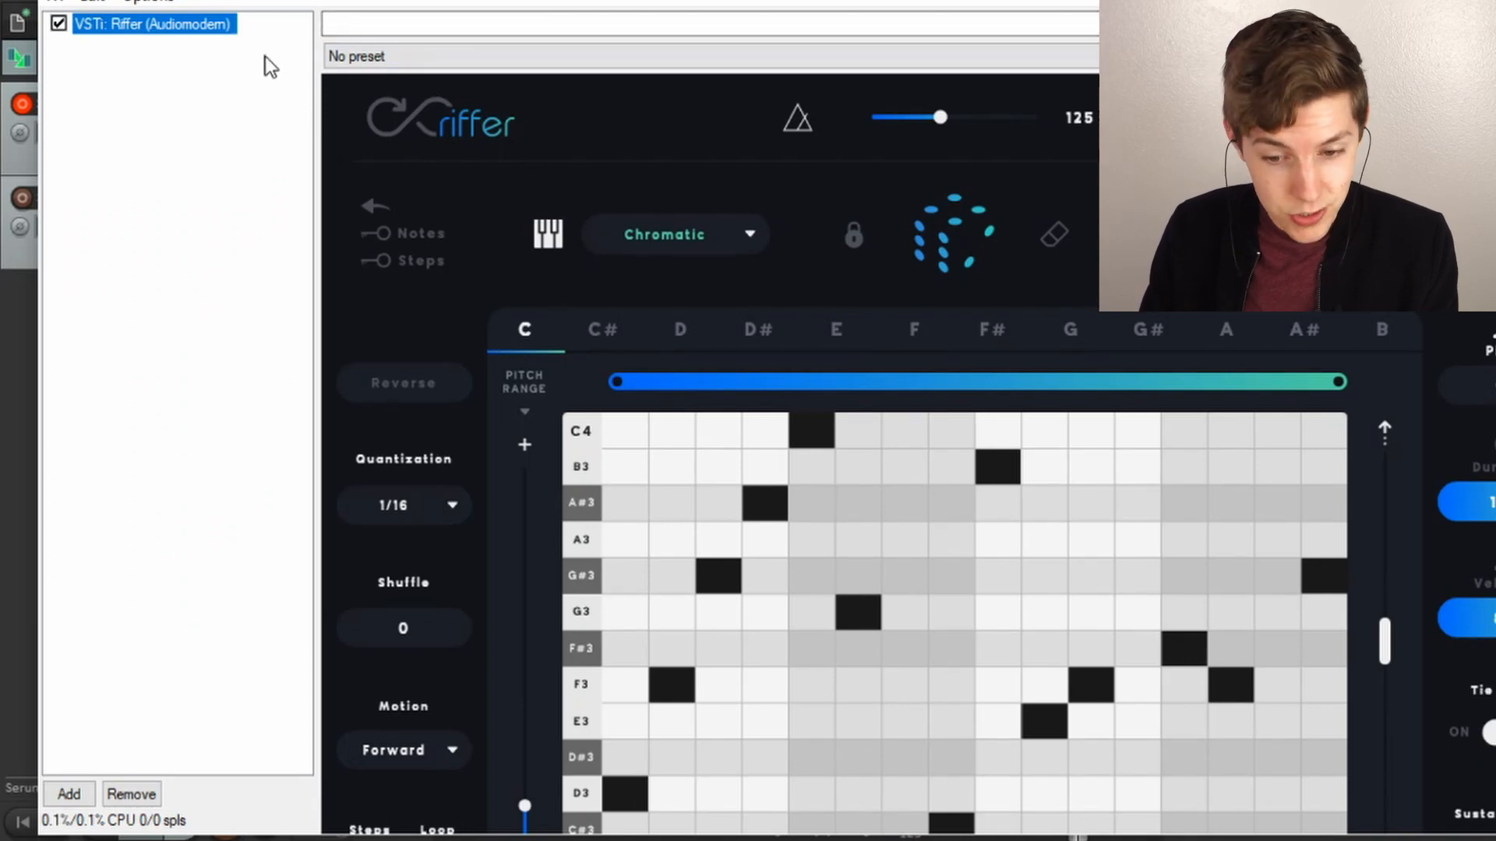
drag(494, 1, 585, 0)
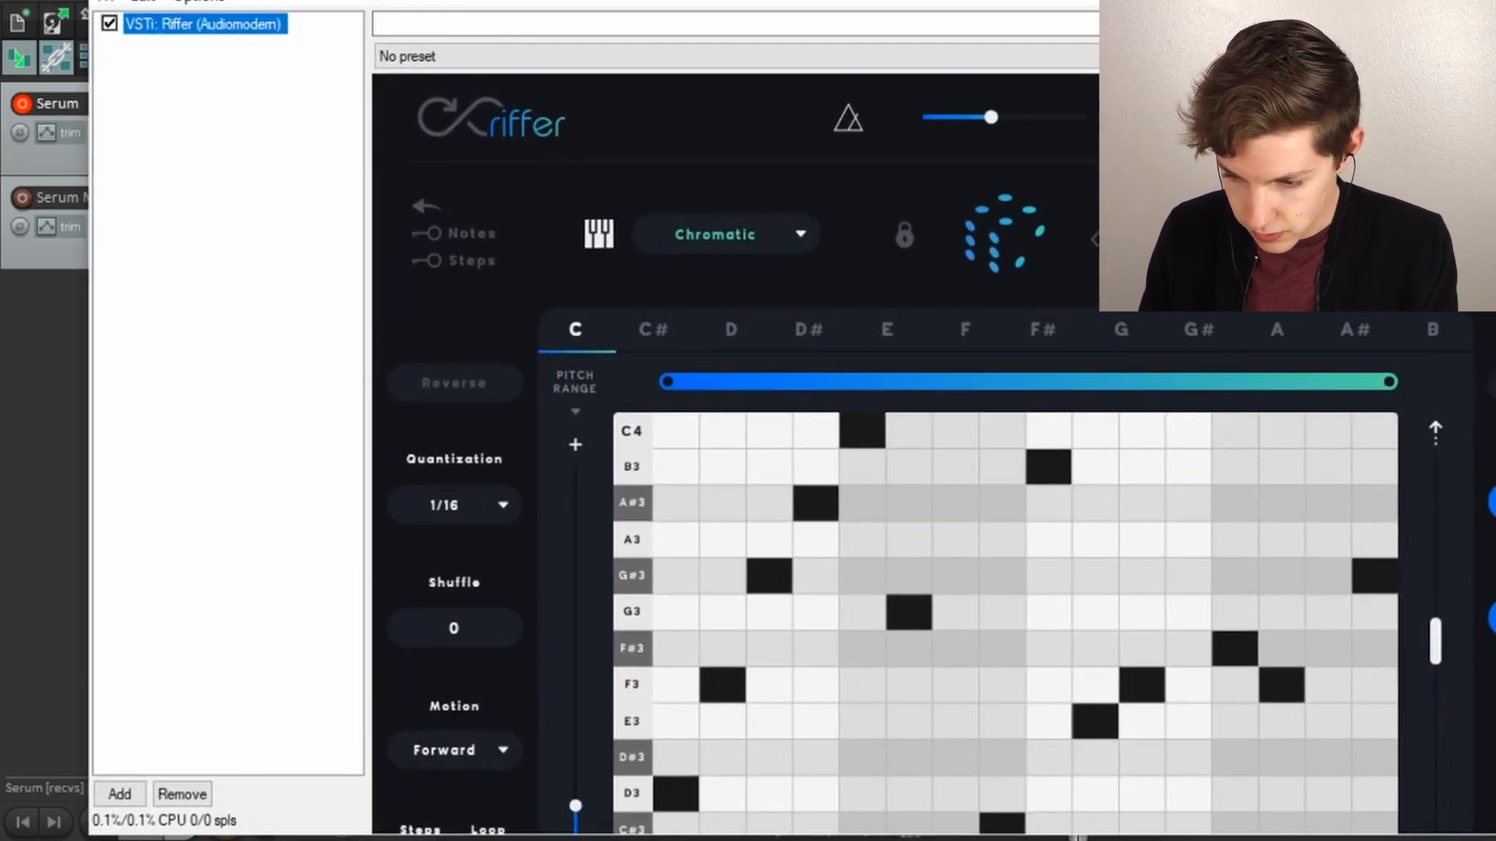
key(space)
scroll(923, 499, down, 3)
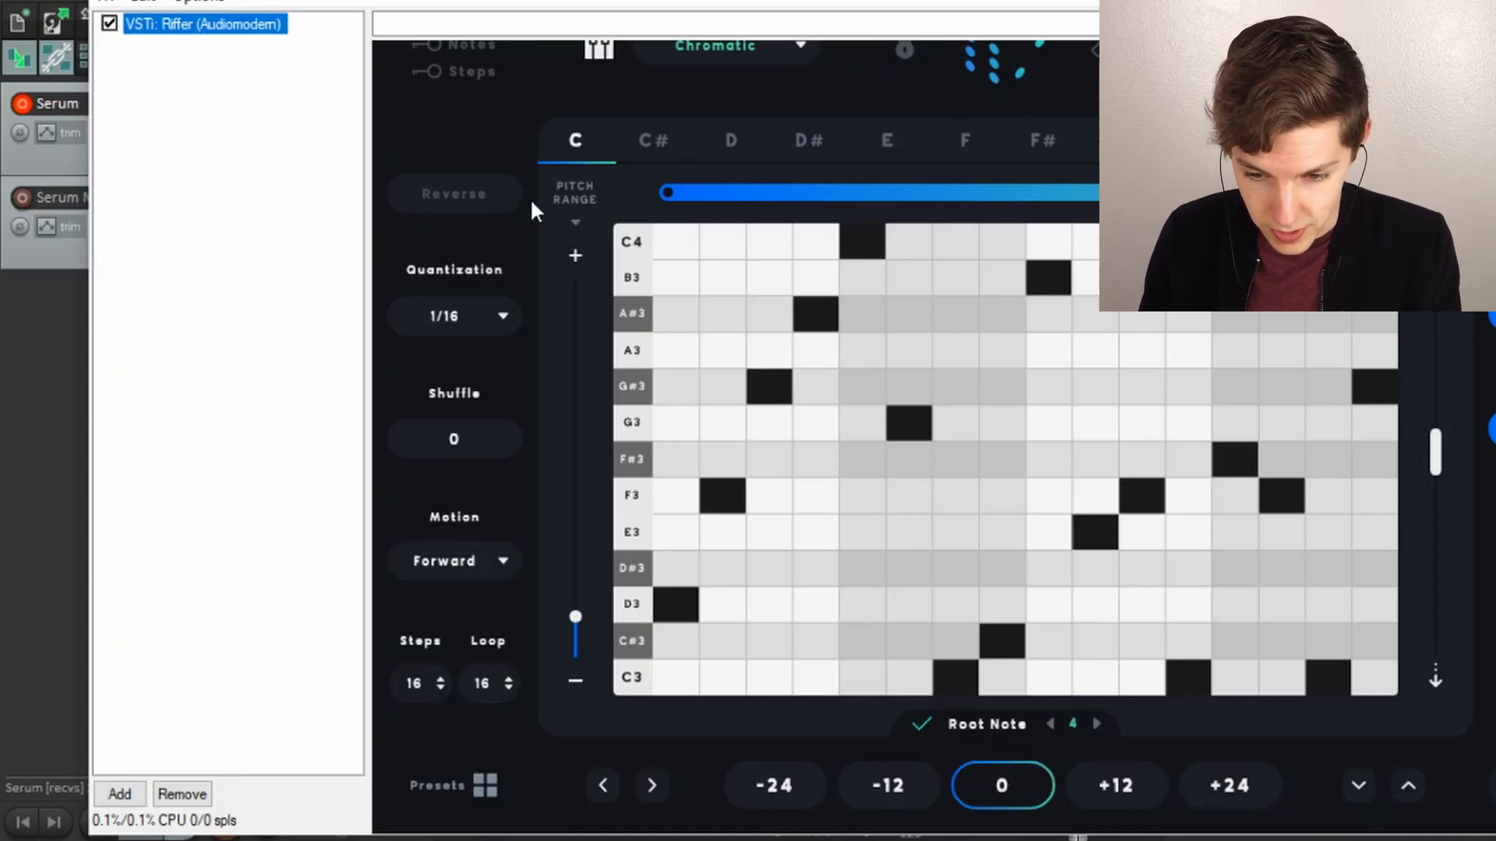
click(727, 46)
click(721, 496)
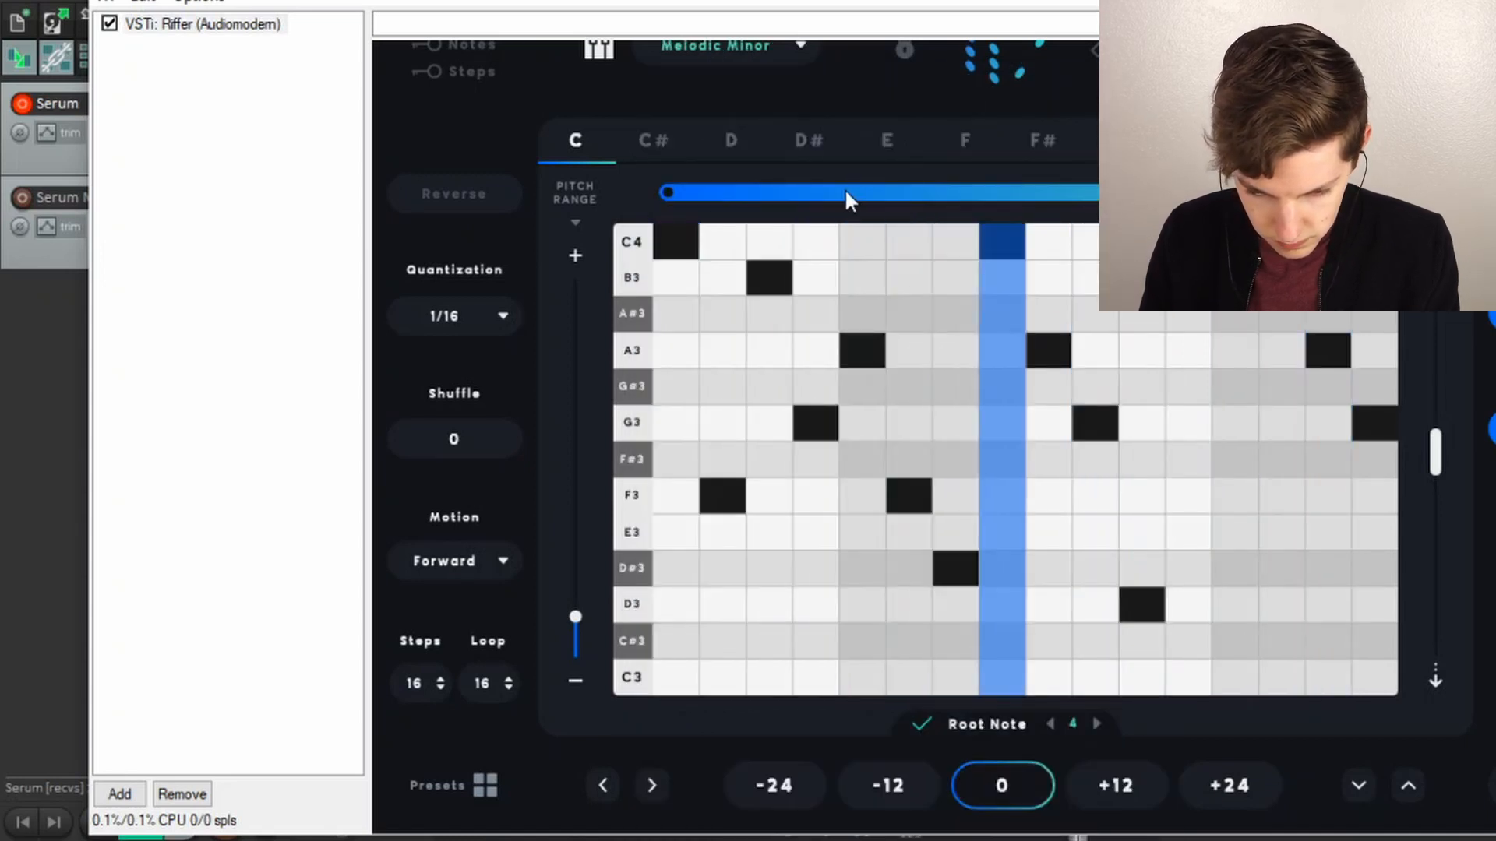
key(space)
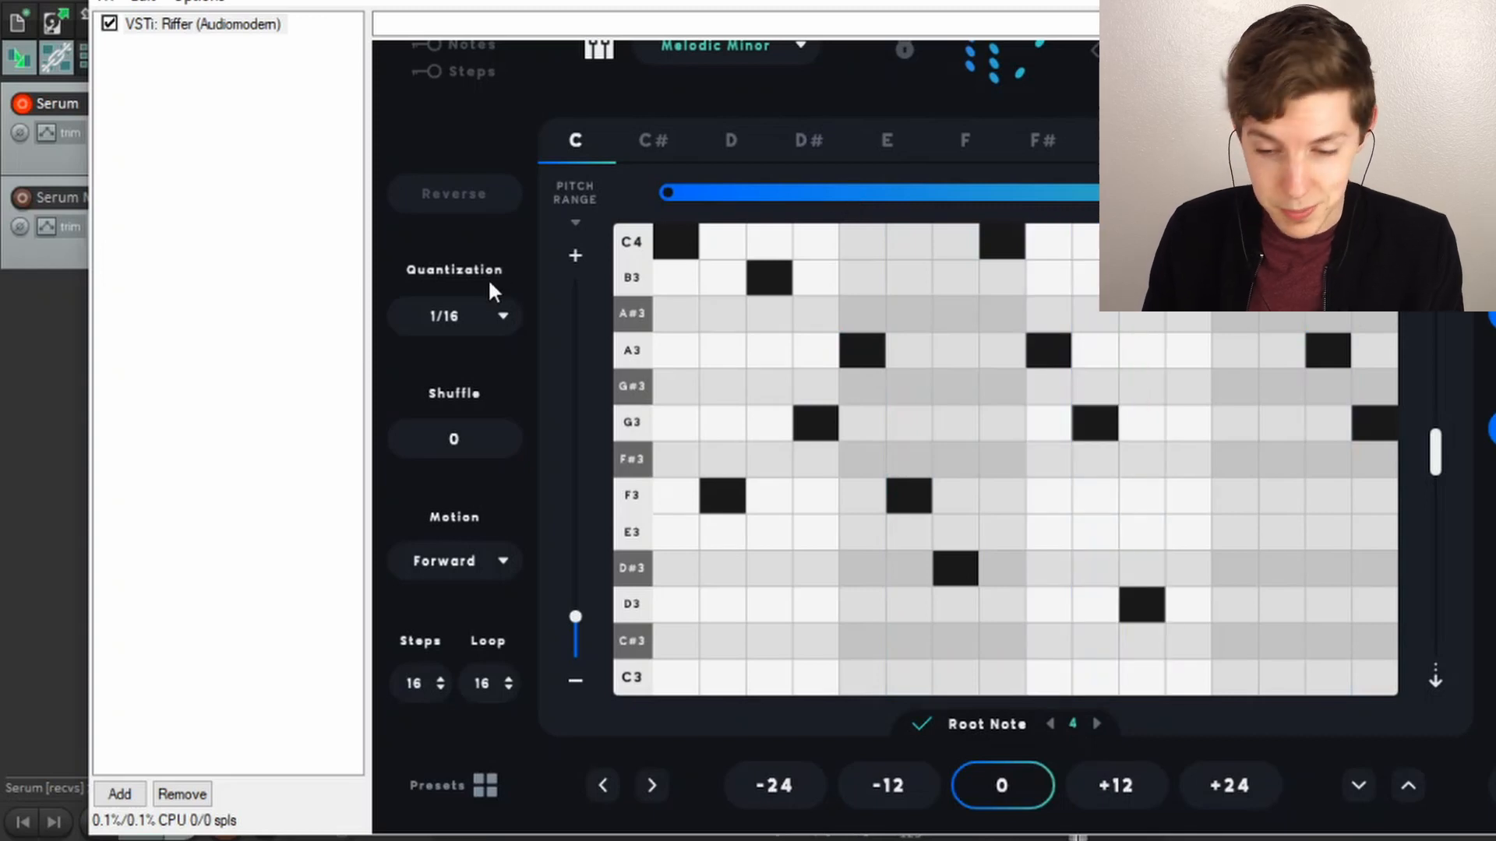
Set Riffer's quantization to 1/8 and generate new random riffs while listening to playback.
click(478, 308)
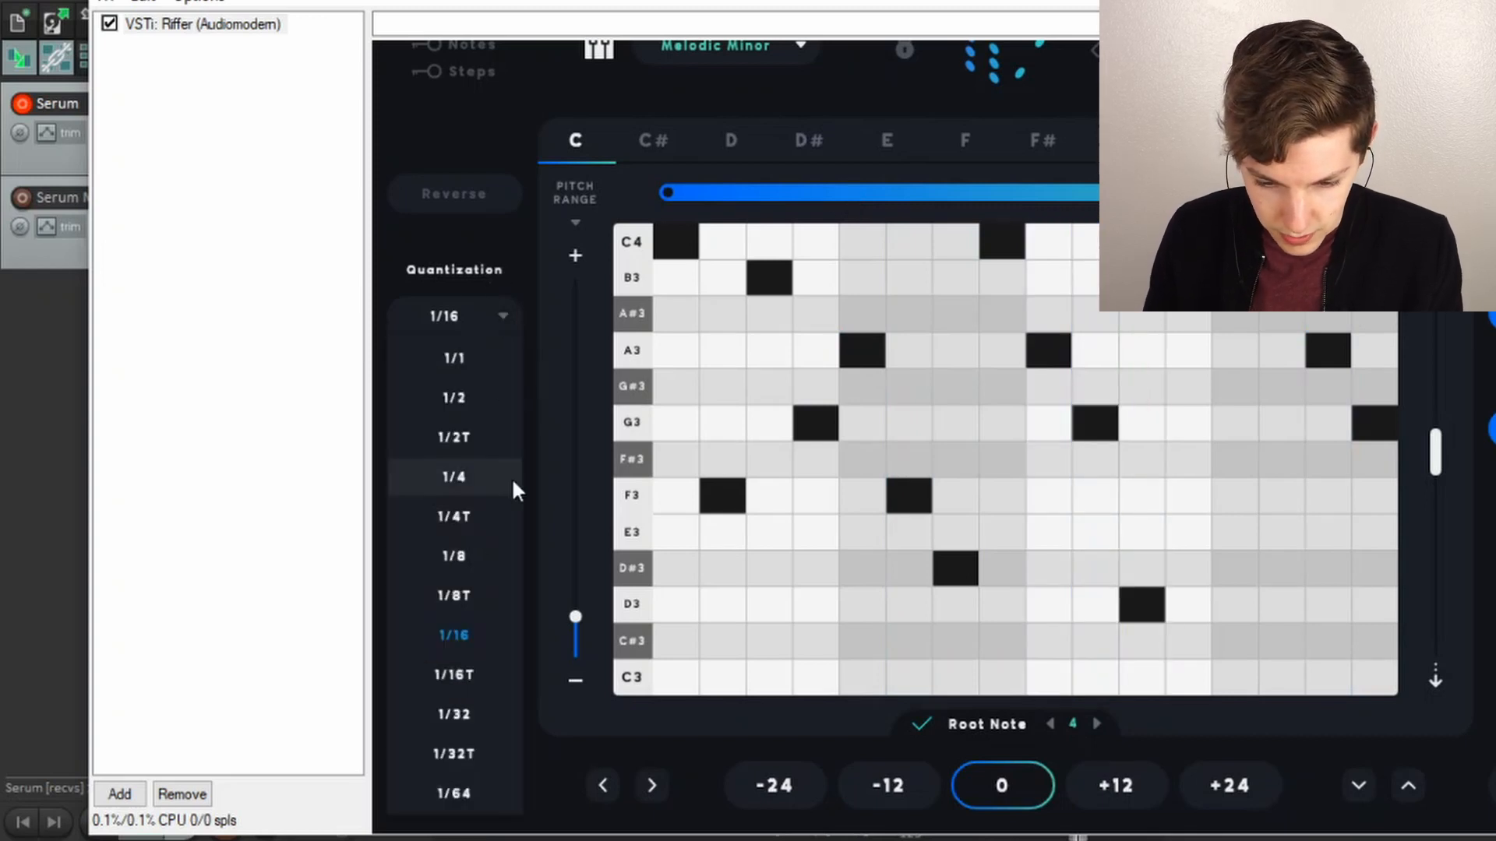
click(487, 550)
click(1012, 44)
key(space)
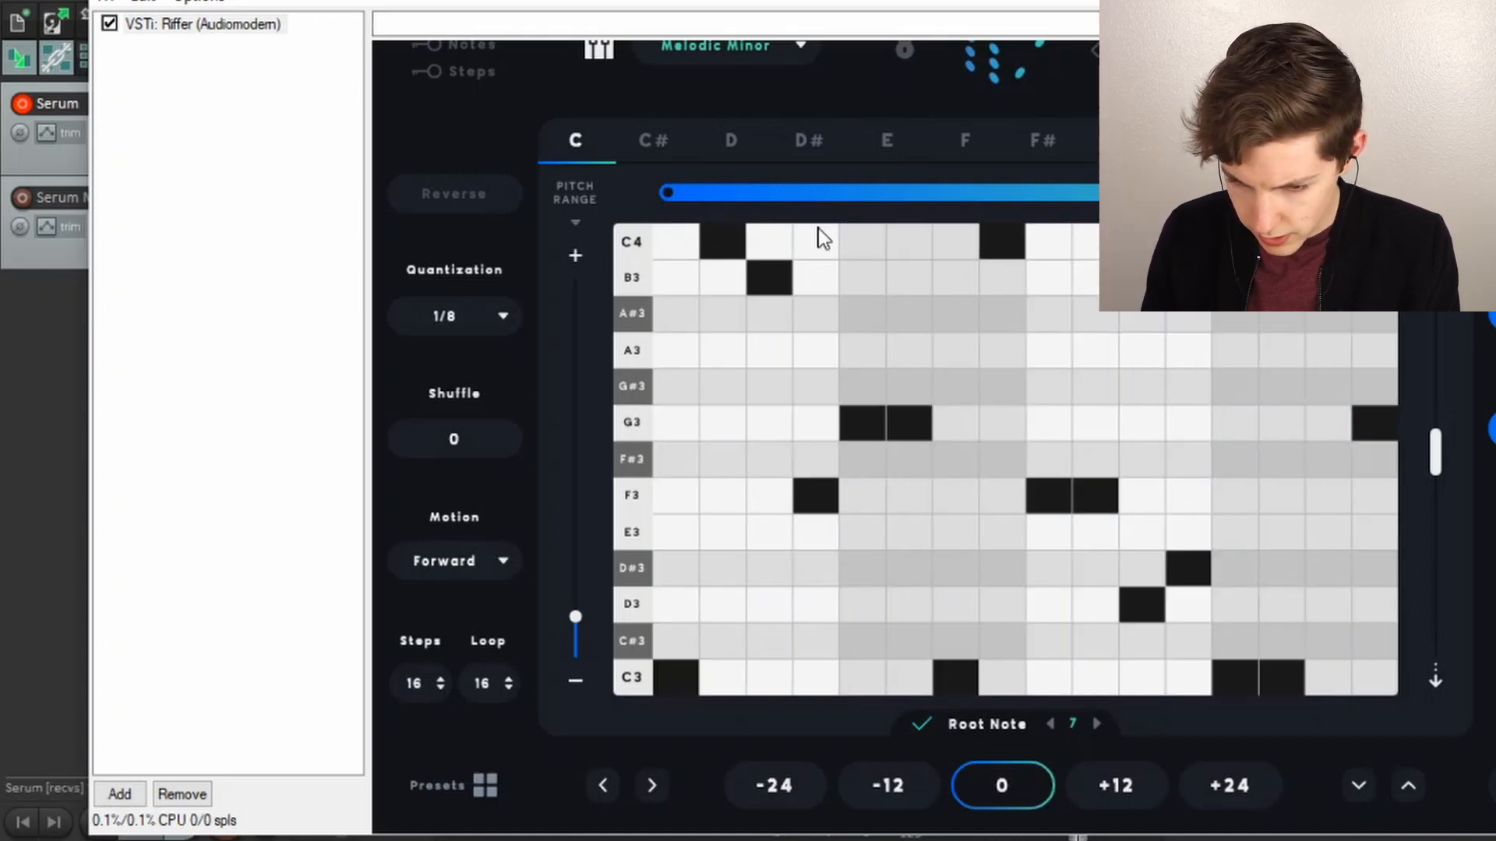
click(997, 64)
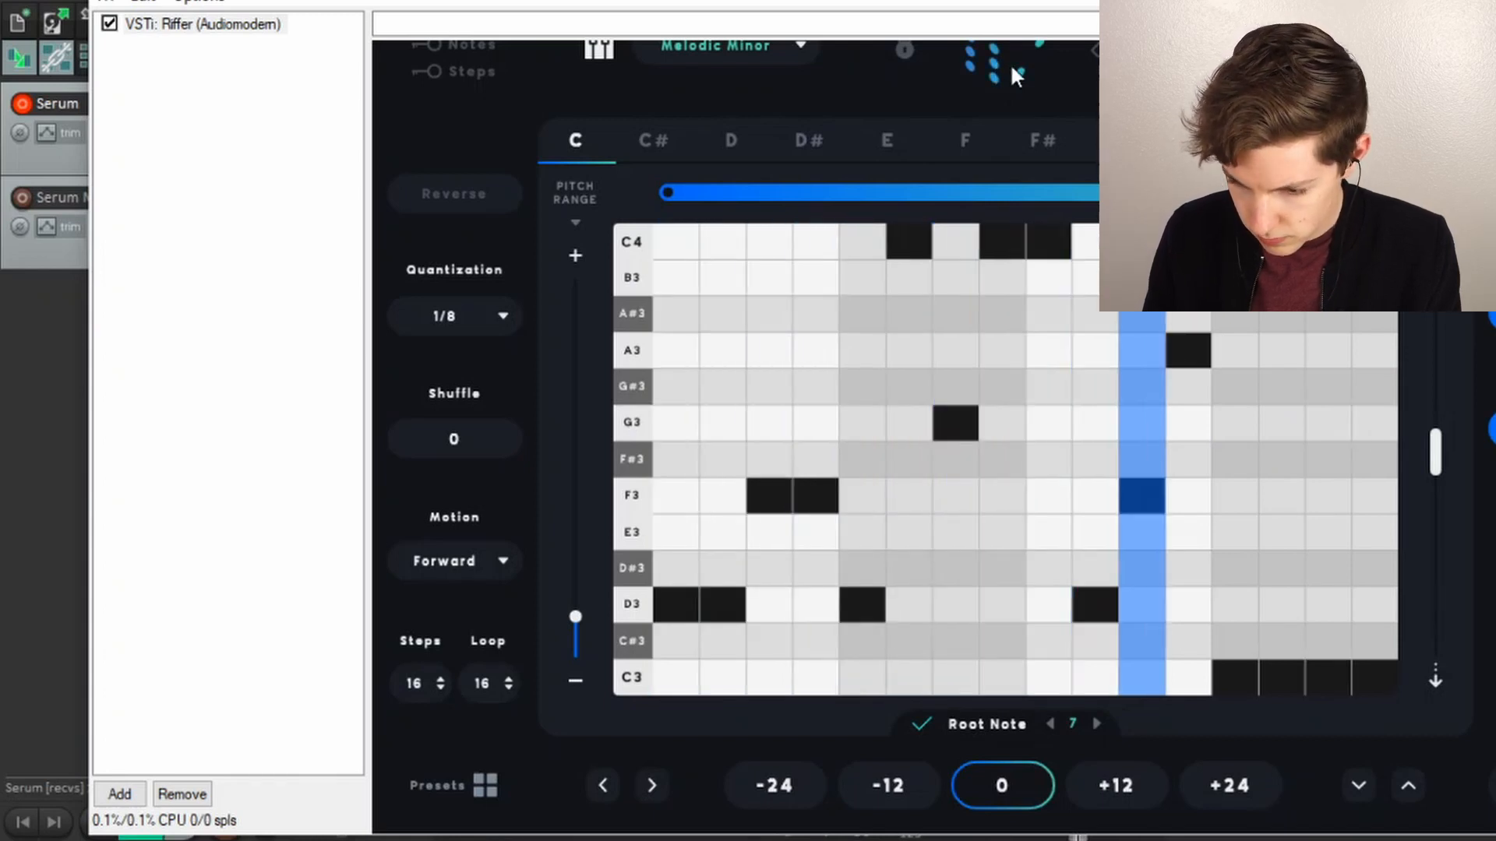
Set the Riffer scale to Pentatonic Minor with root note 3 and generate a new riff, stopping playback at the end.
click(798, 47)
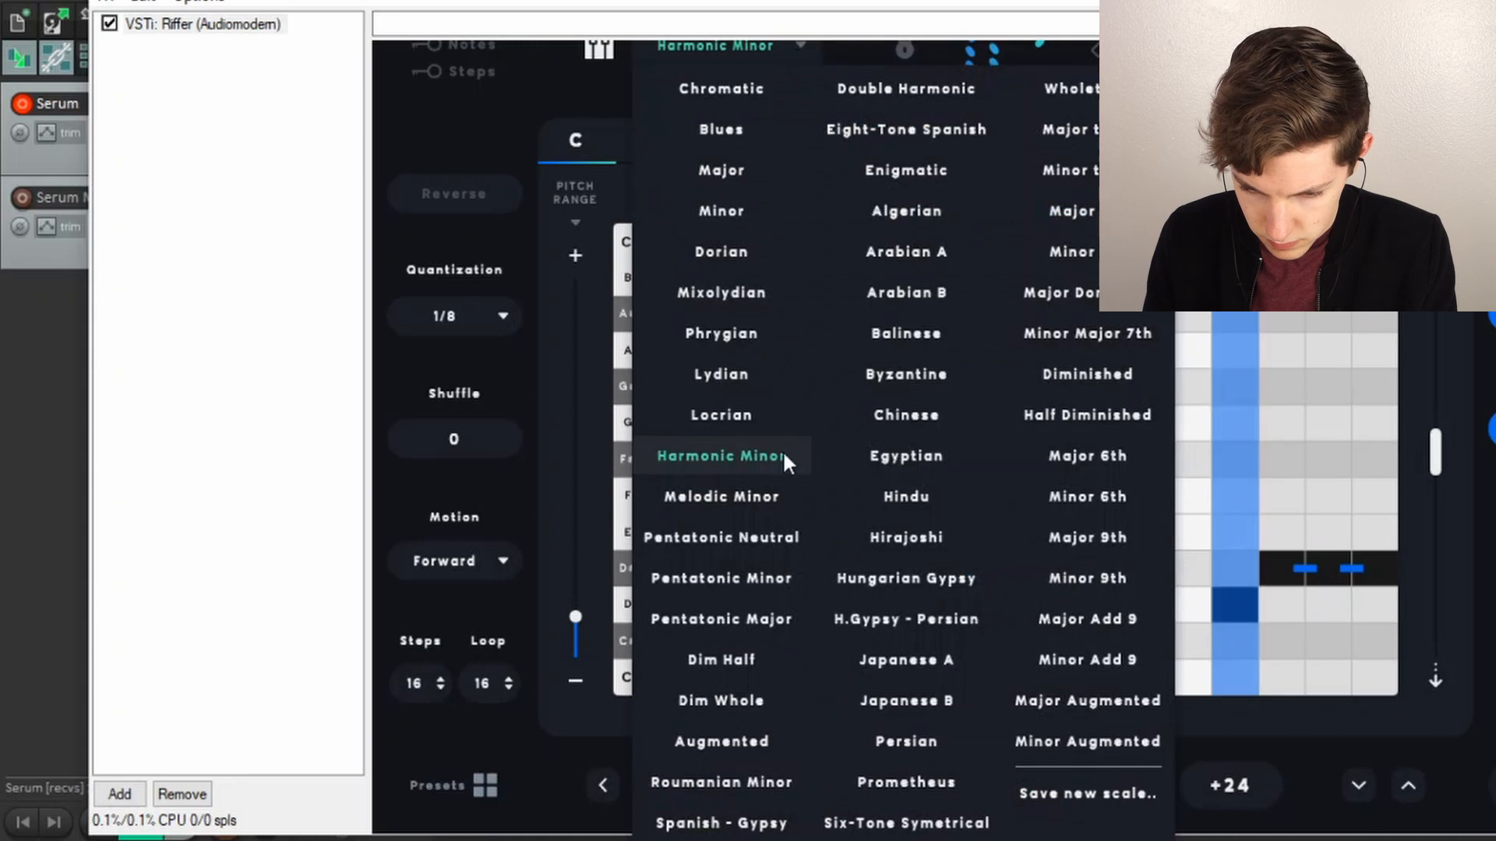
click(759, 578)
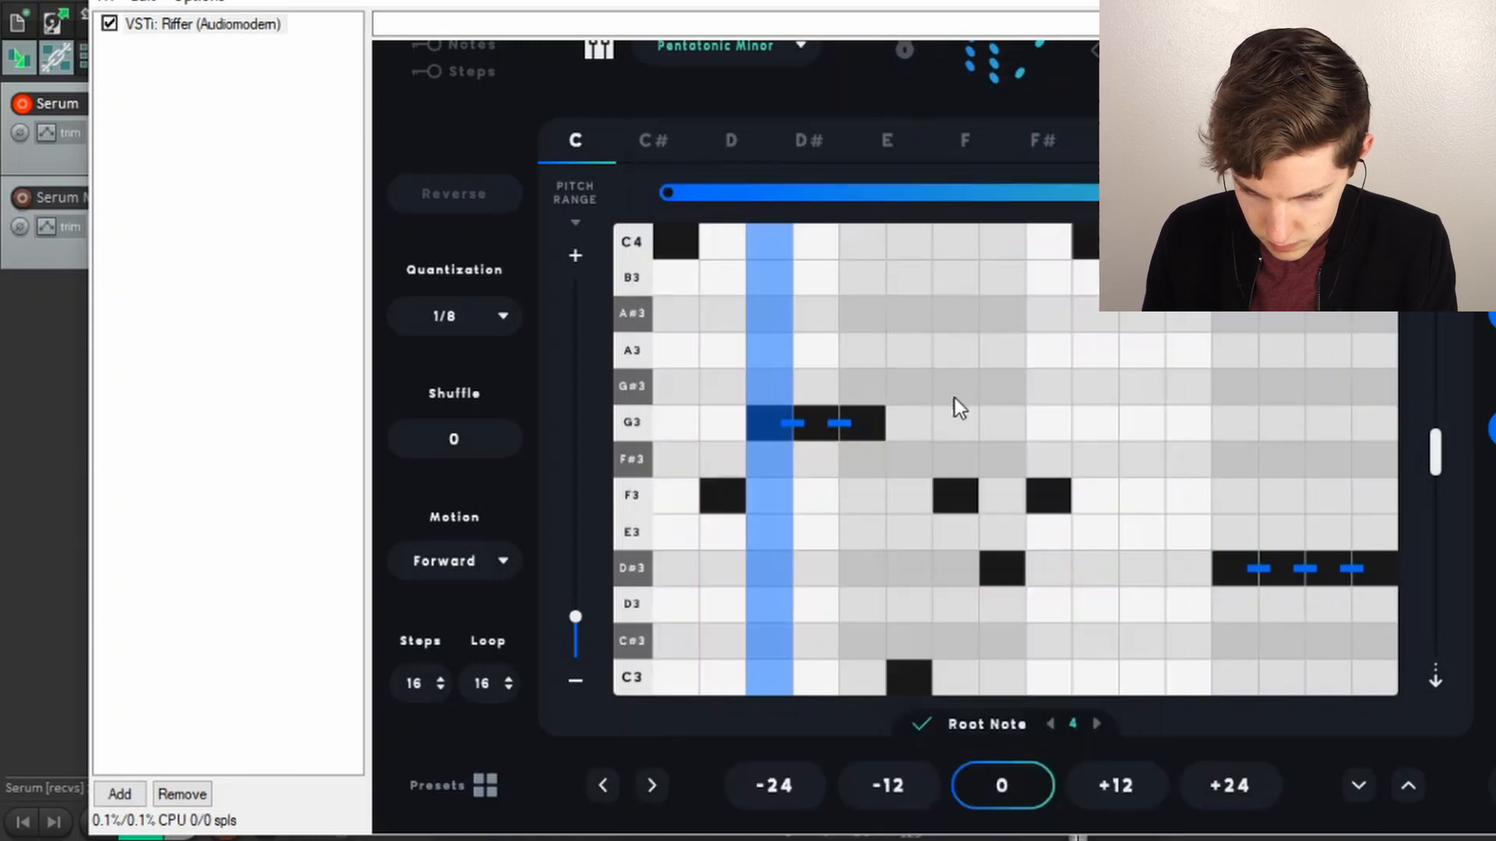
click(1001, 74)
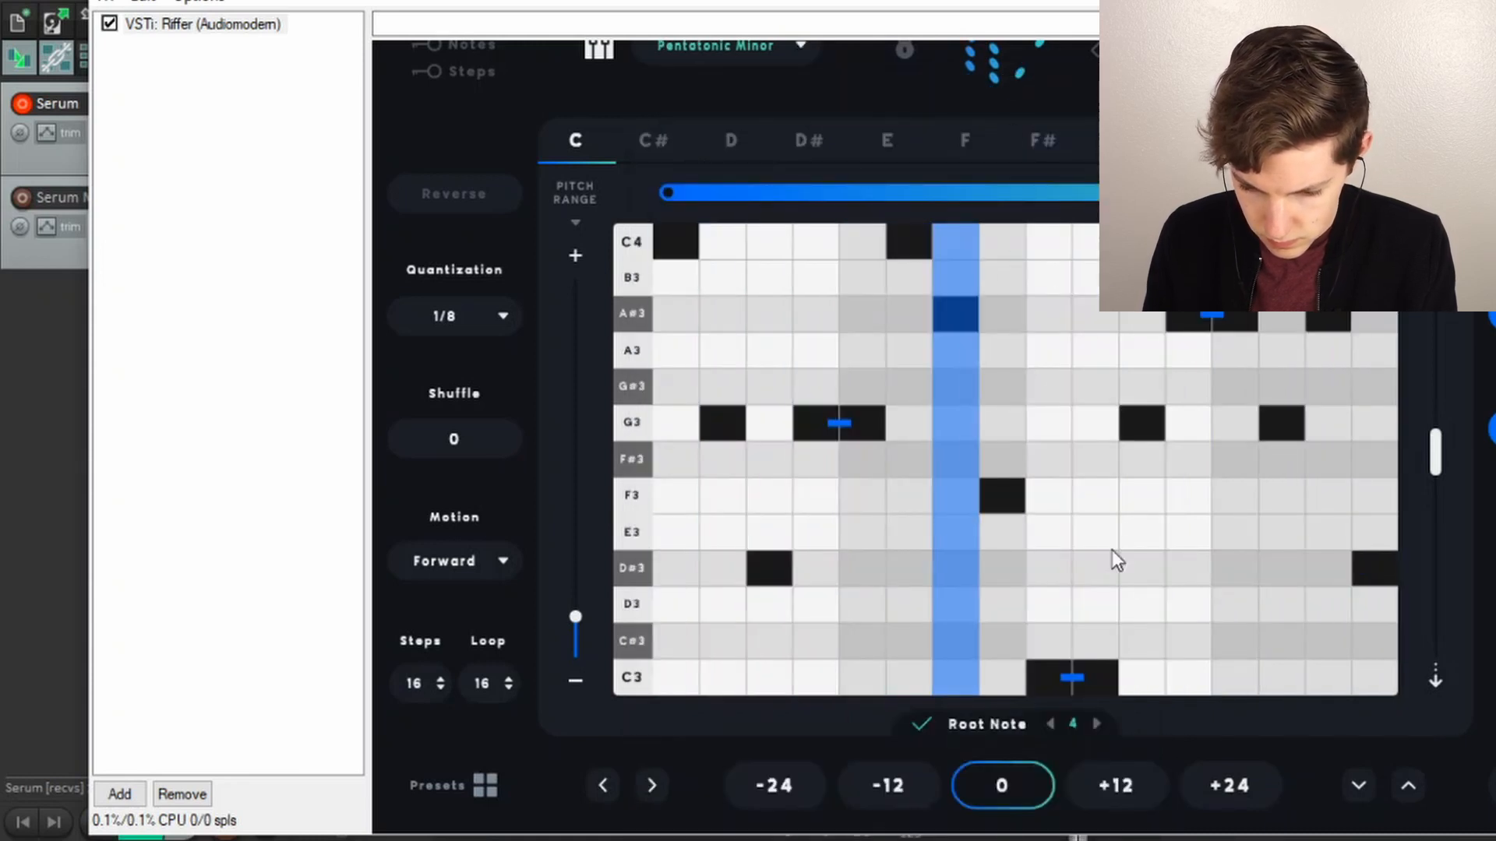
click(1050, 722)
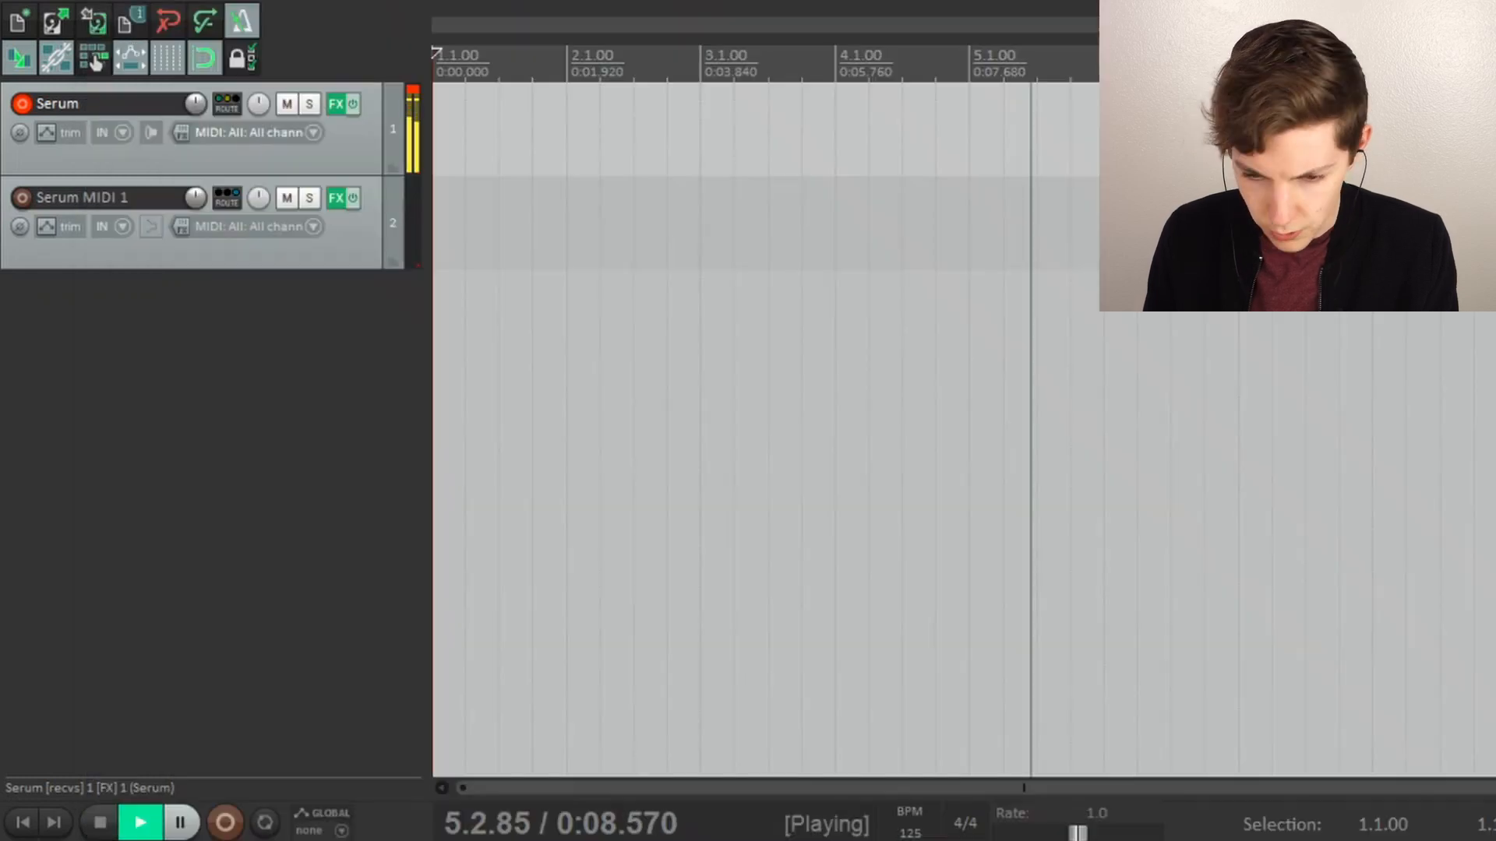
key(space)
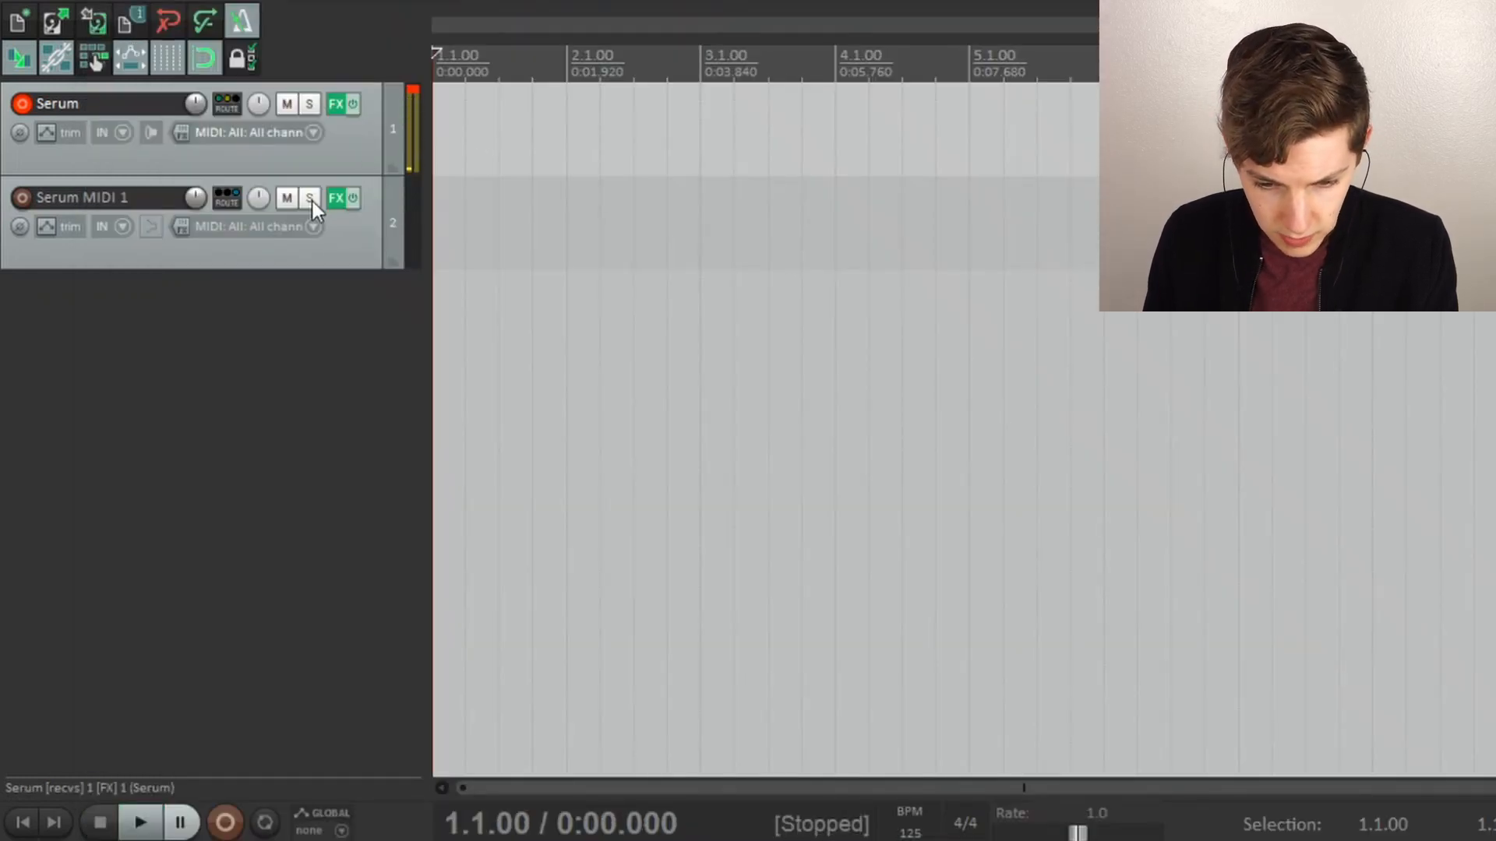
Export the Riffer pattern as a MIDI item onto the first Serum track and open it in the MIDI editor.
click(335, 199)
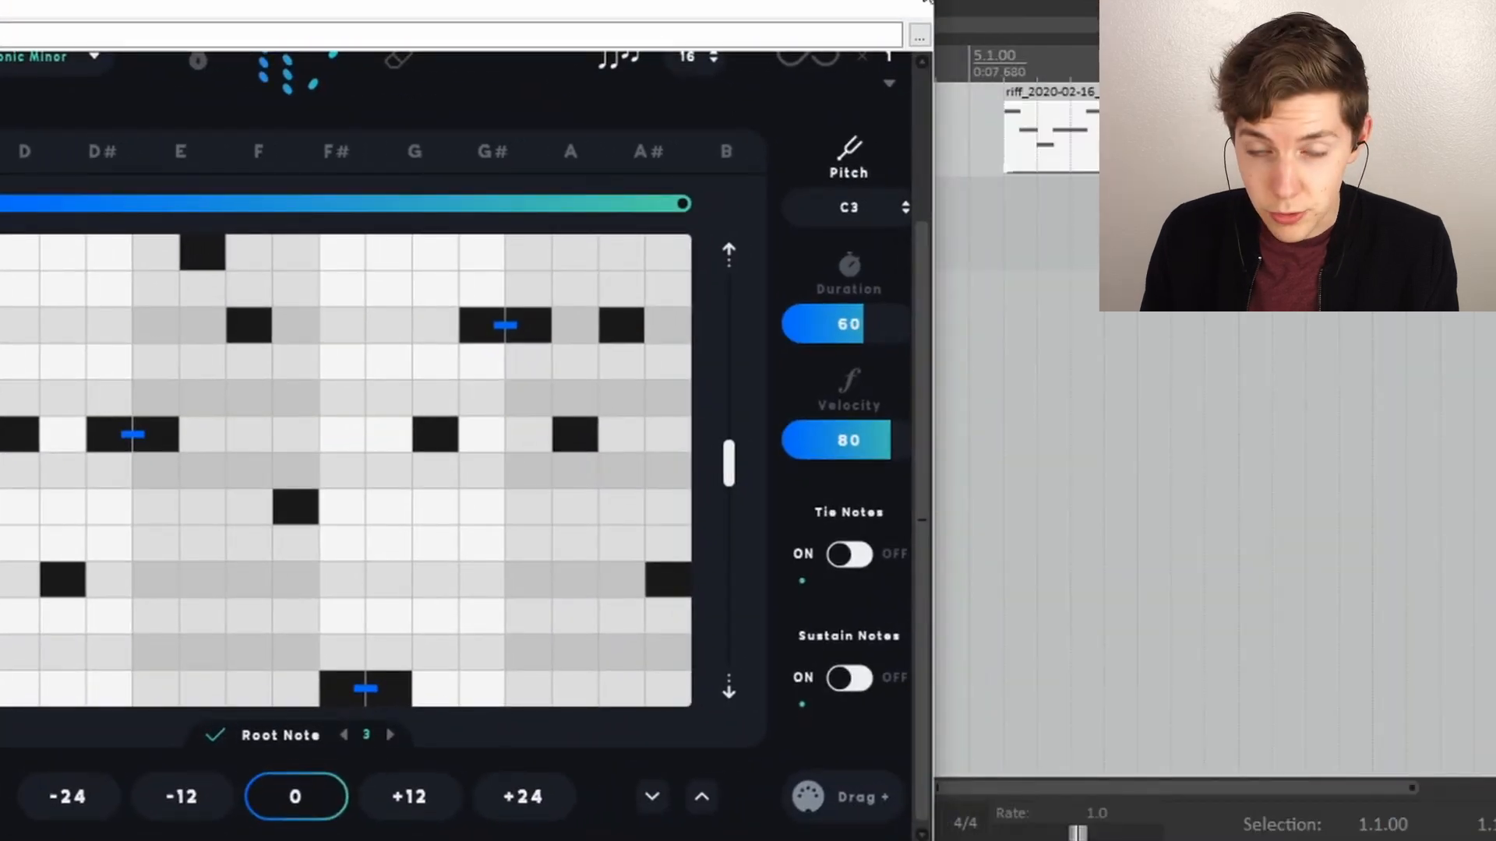
click(925, 1)
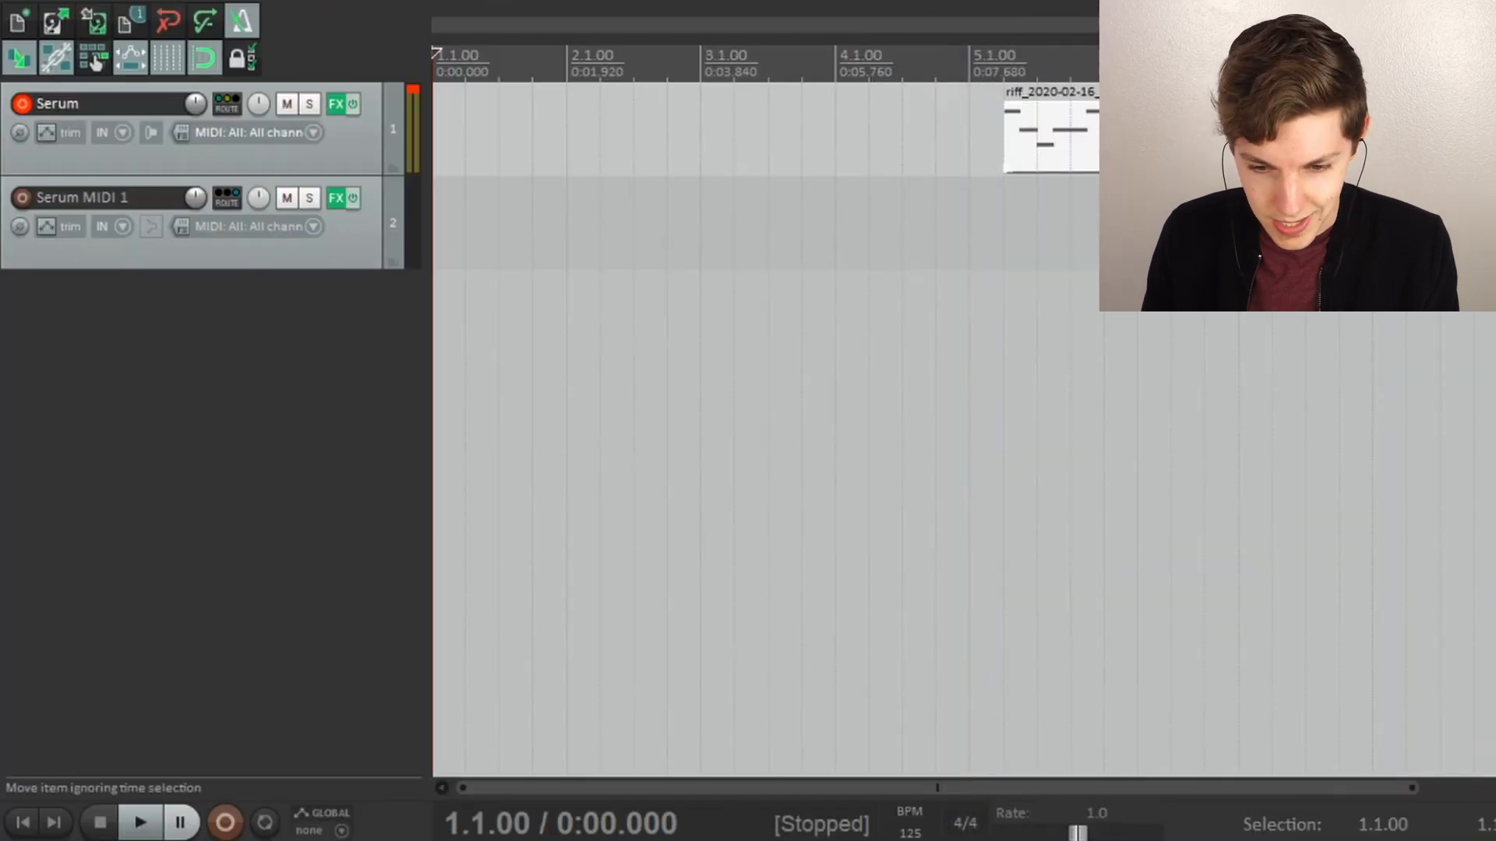
right_click(280, 327)
click(367, 394)
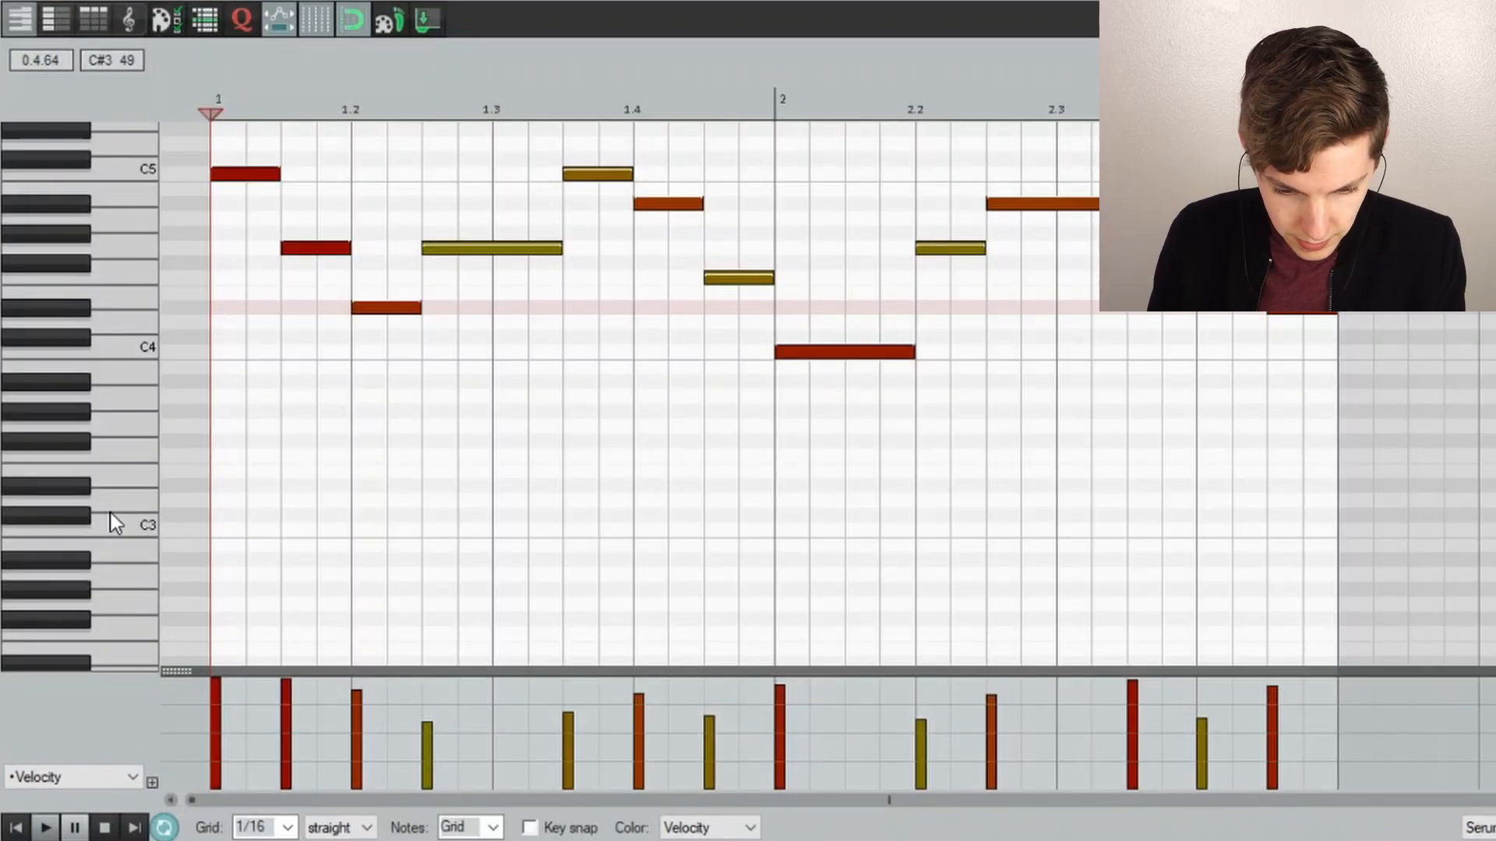
Insert a one-beat bass note at the start of bar 1 and lower it to C2.
scroll(110, 513, down, 1)
click(222, 517)
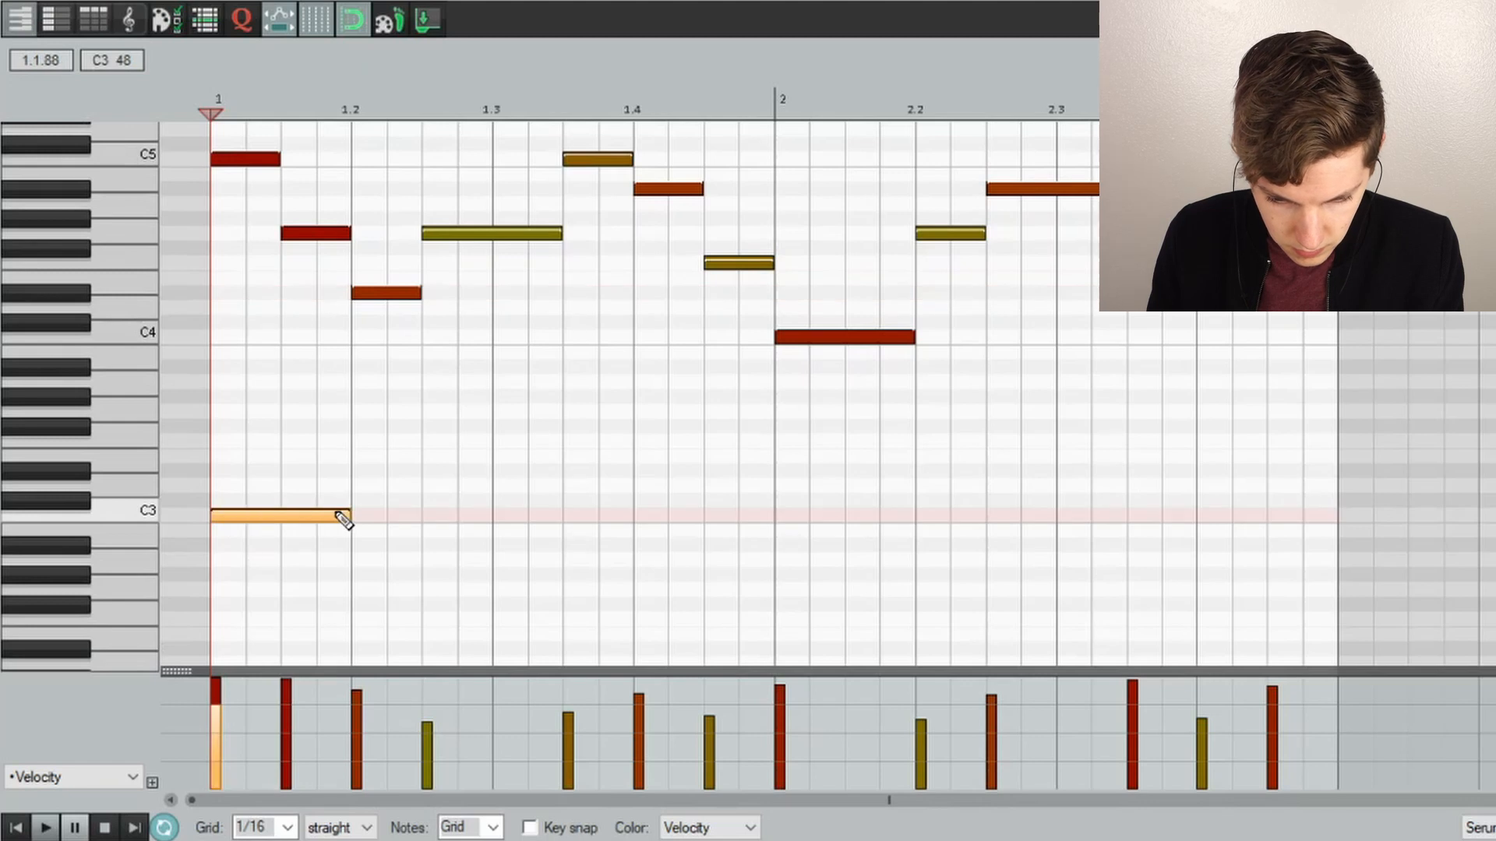
drag(311, 523, 303, 592)
scroll(41, 554, down, 6)
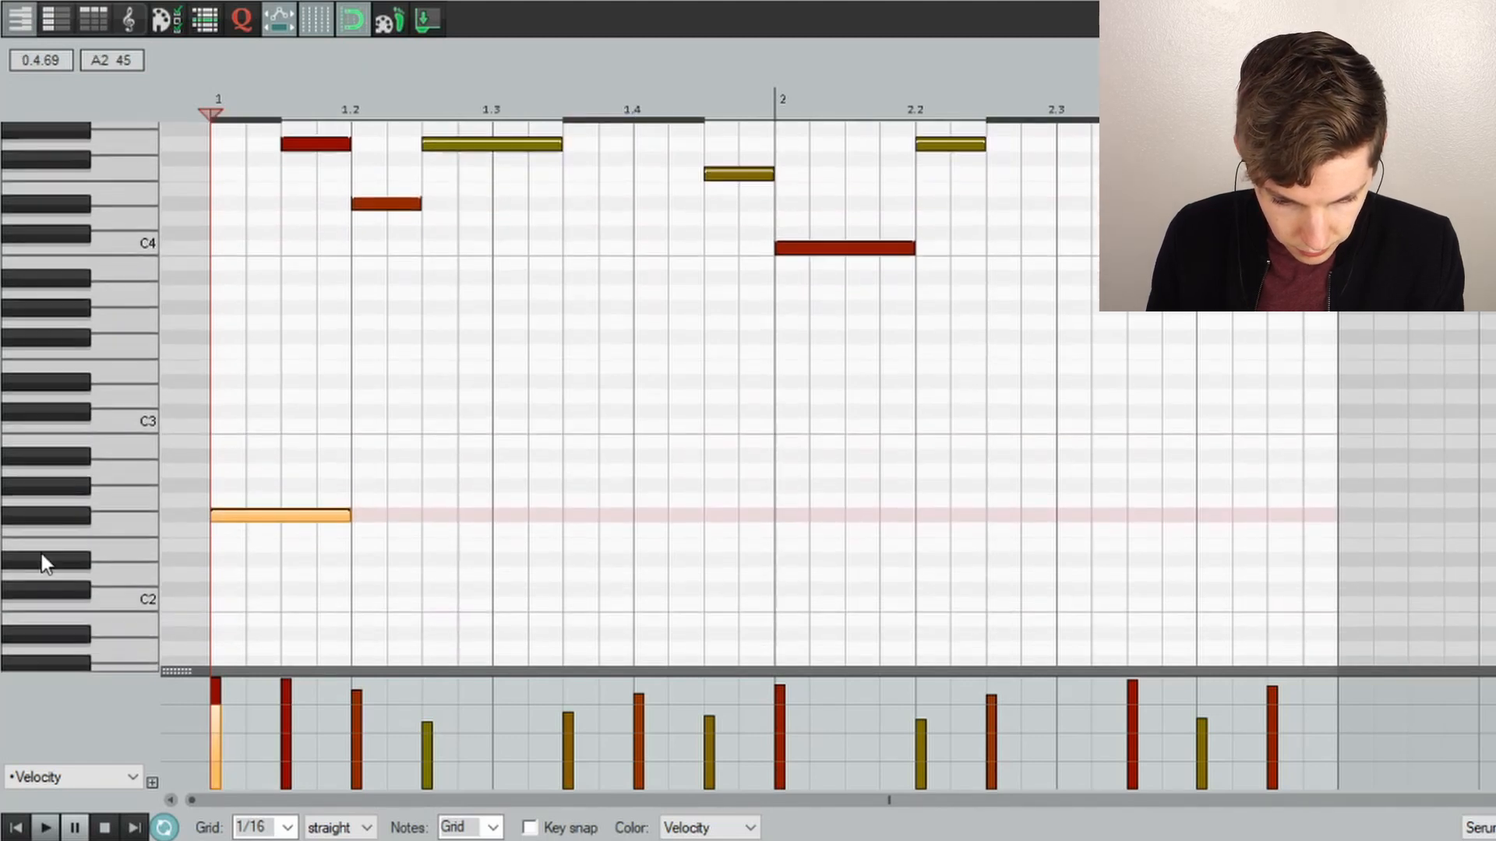
drag(260, 516, 270, 608)
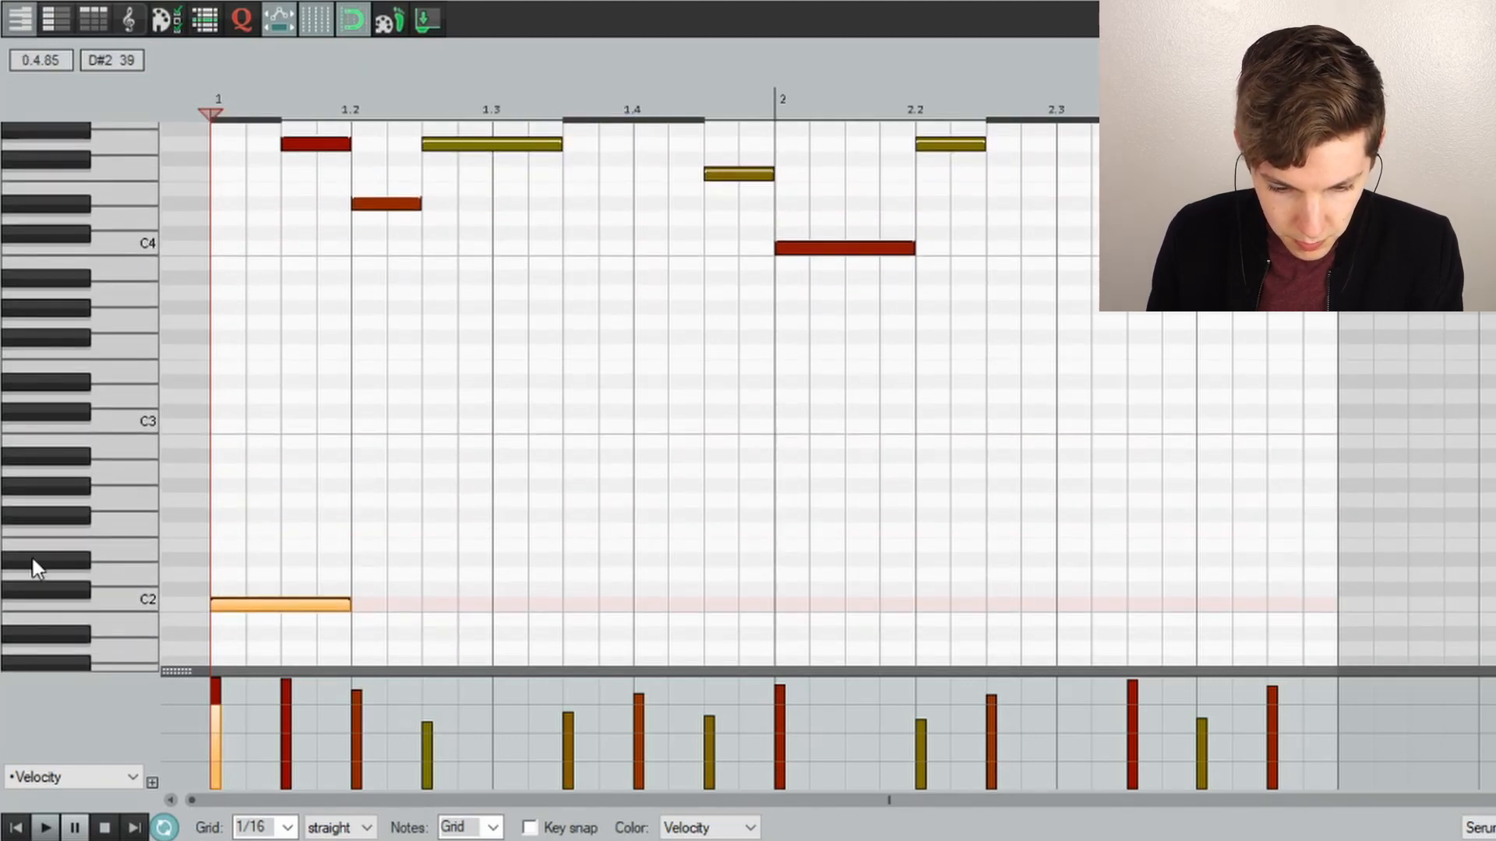
Extend the C2 bass note to fill bar 1 and add an A1 bass note spanning bar 2.
scroll(33, 567, down, 4)
key(space)
drag(349, 545, 783, 551)
key(space)
mouse_move(785, 601)
mouse_down()
mouse_move(1332, 599)
mouse_move(1316, 587)
mouse_up()
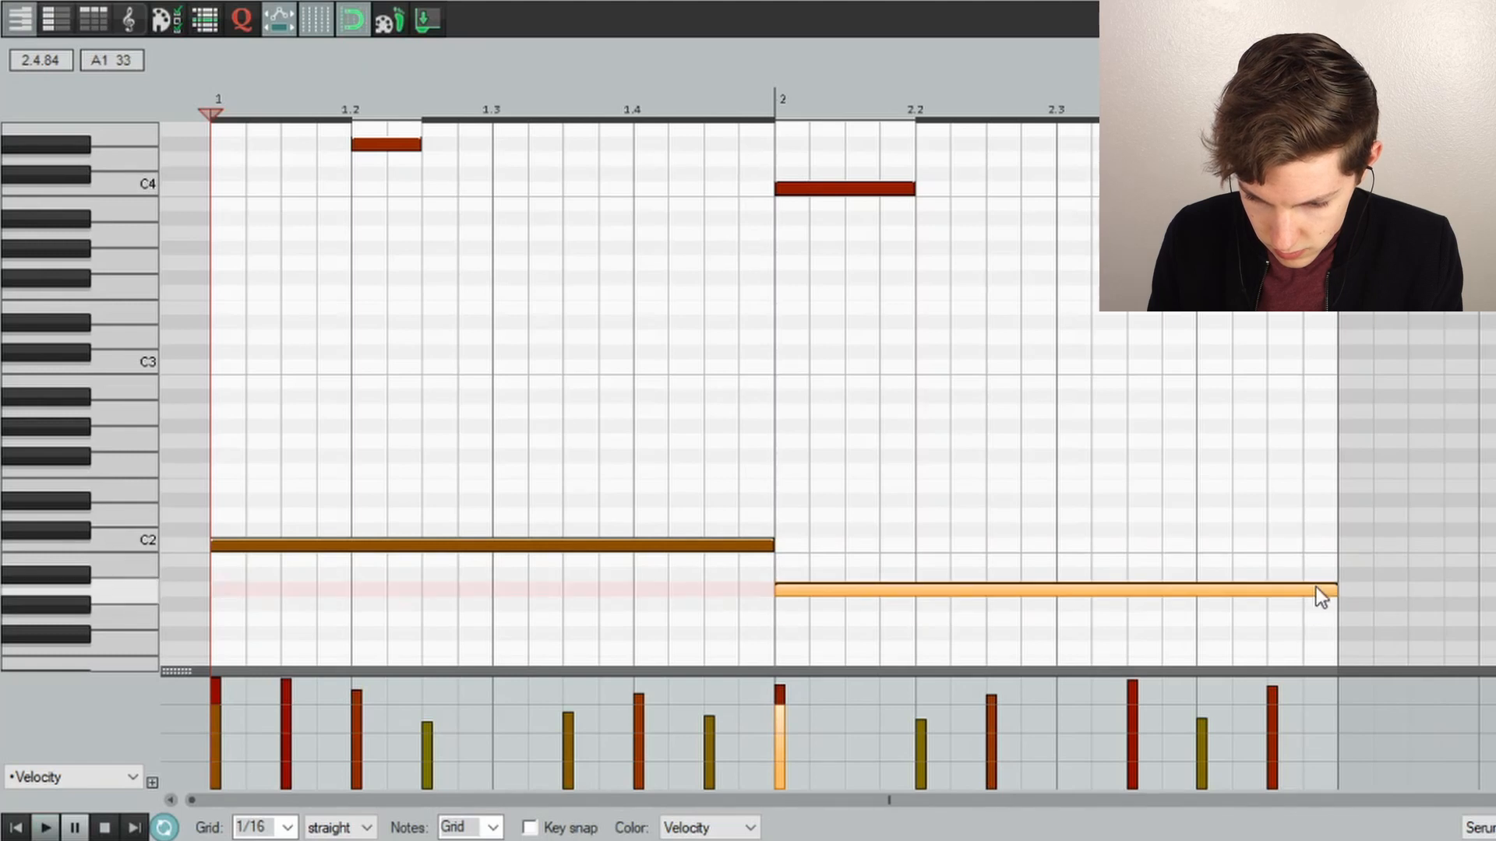
key(space)
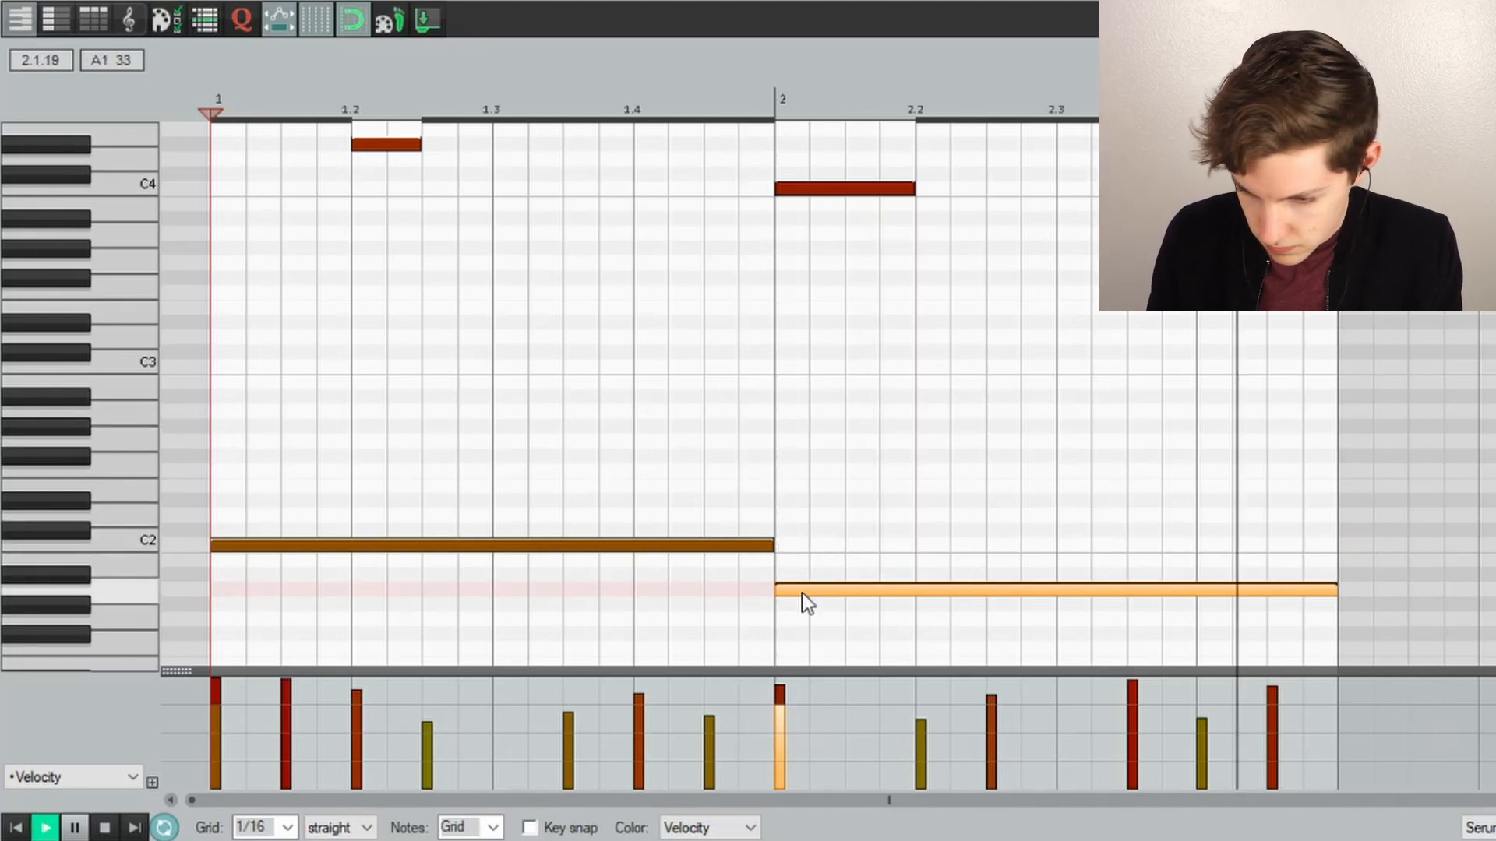
Lower the bar 2 bass note to G and raise the C4 melody note above it, checking the riff in playback.
drag(802, 601, 808, 618)
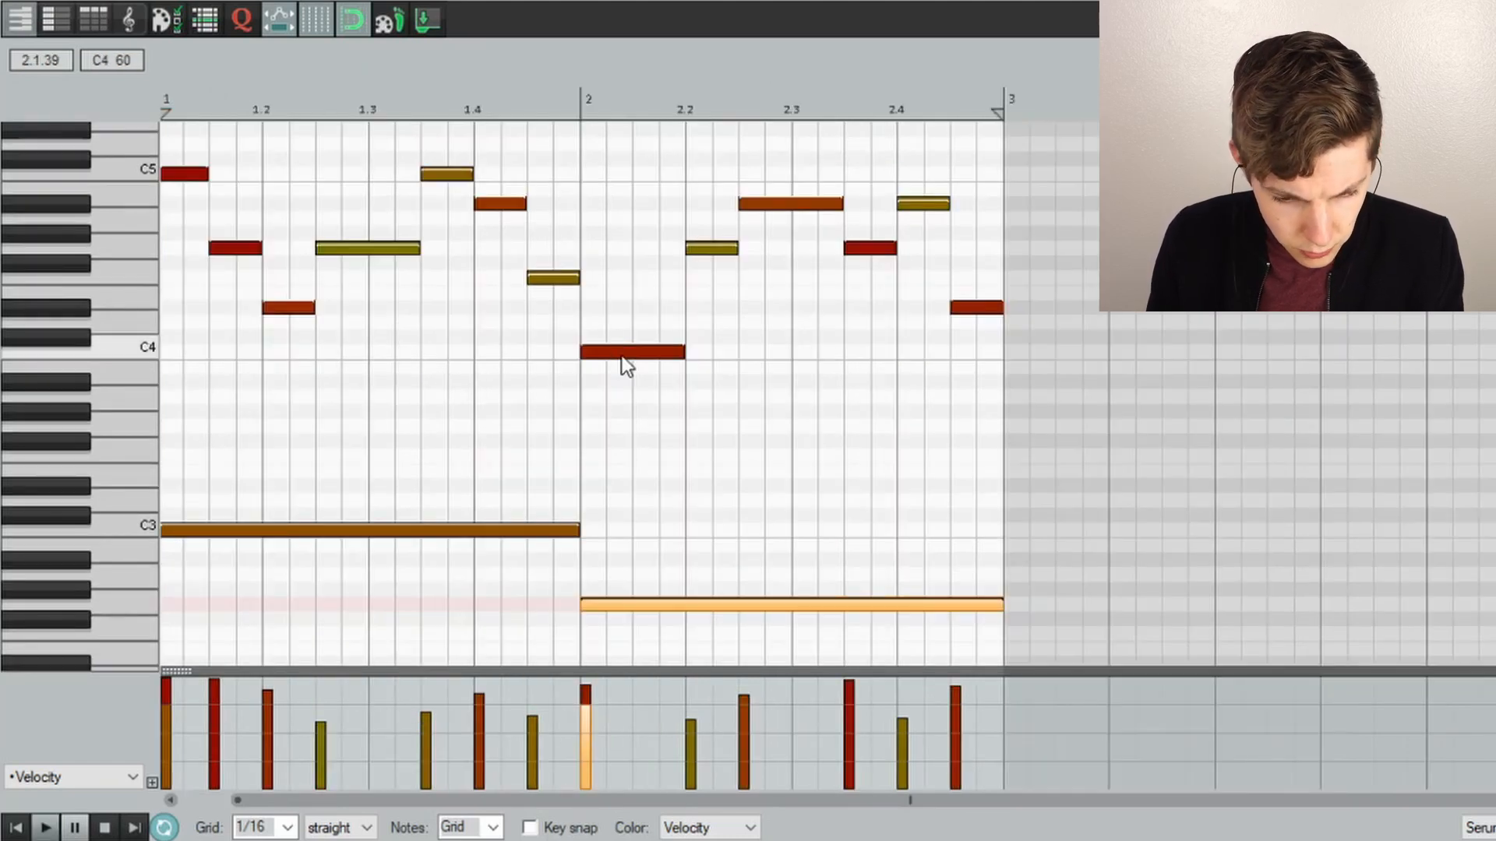
drag(622, 357, 622, 330)
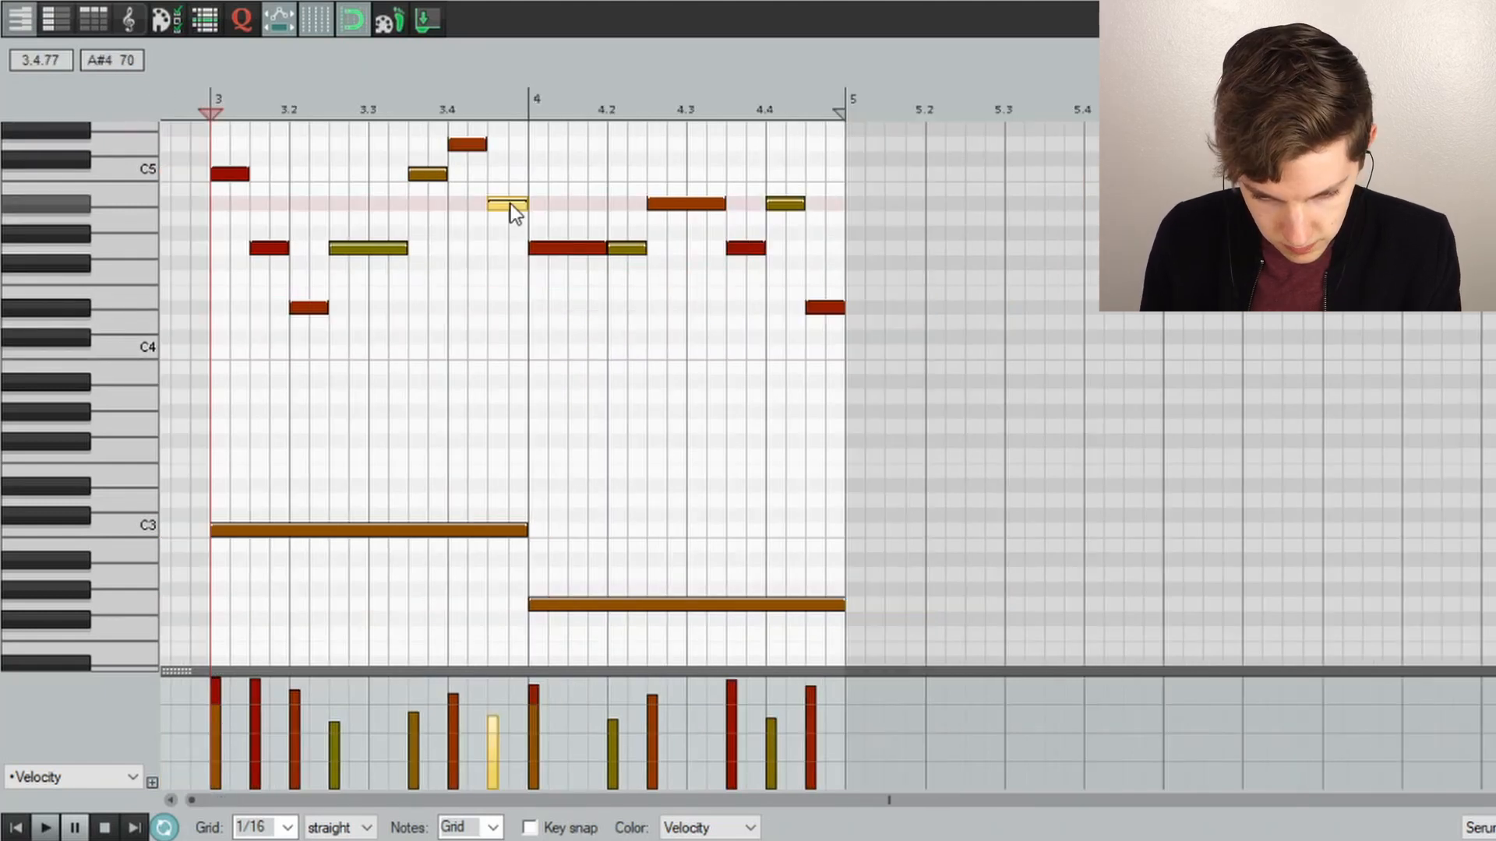
key(space)
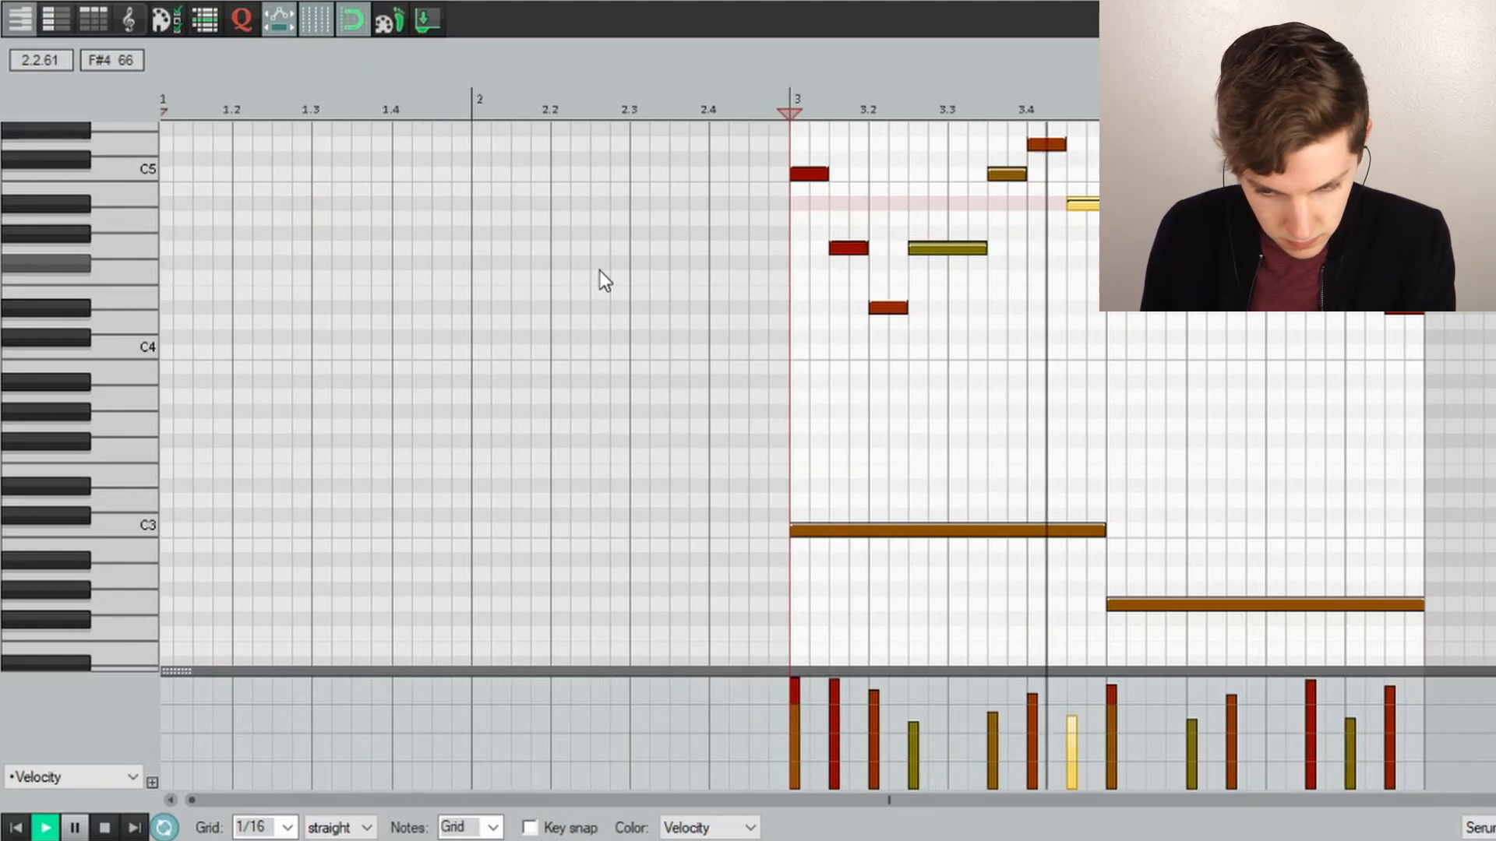
key(space)
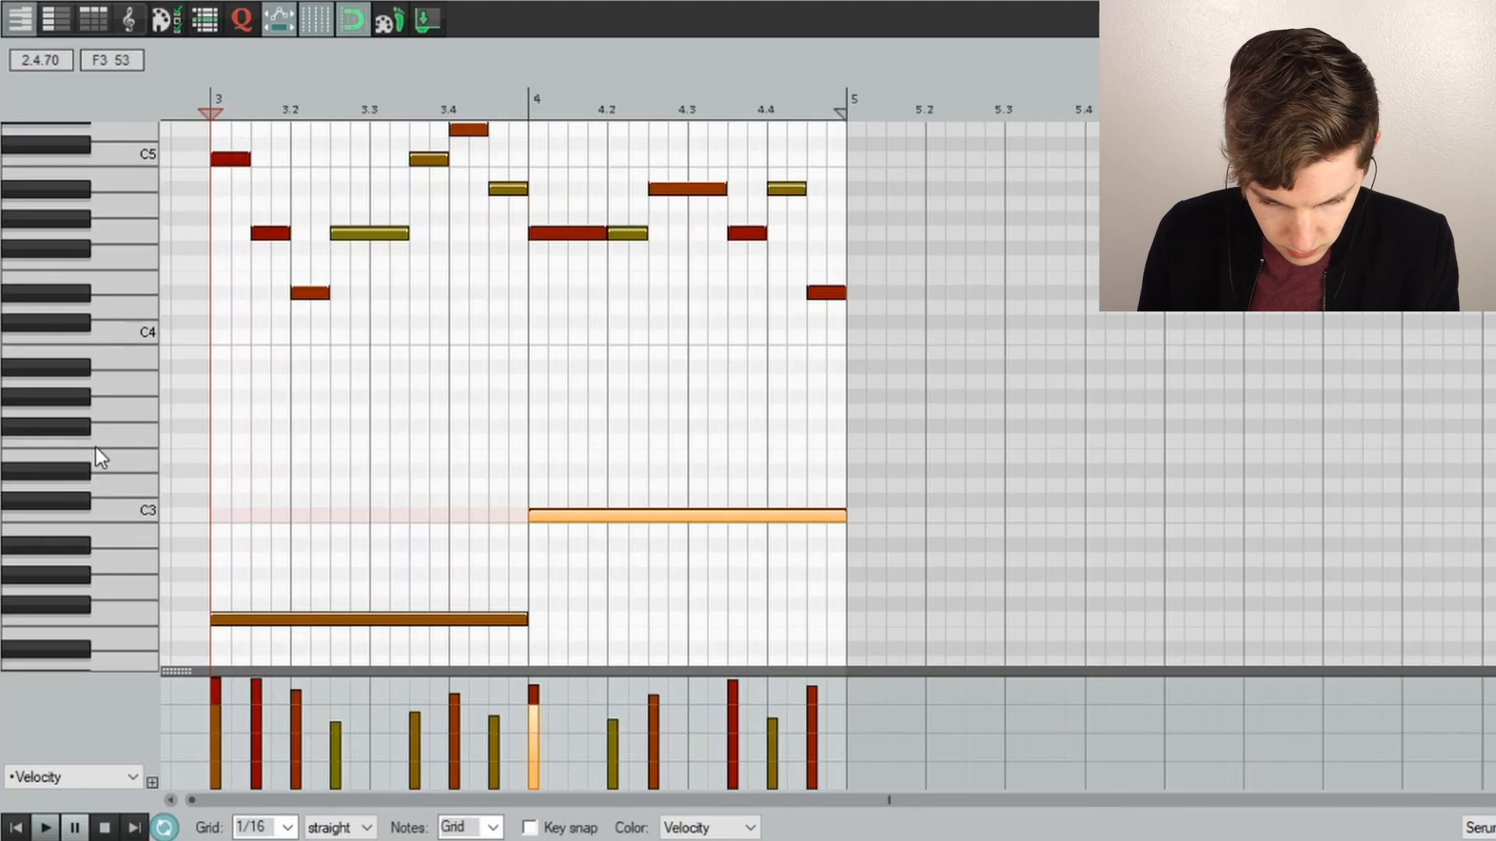
Lower the C3 bass note in bar 4 below the bass note in bar 3 and toggle playback.
scroll(95, 447, down, 3)
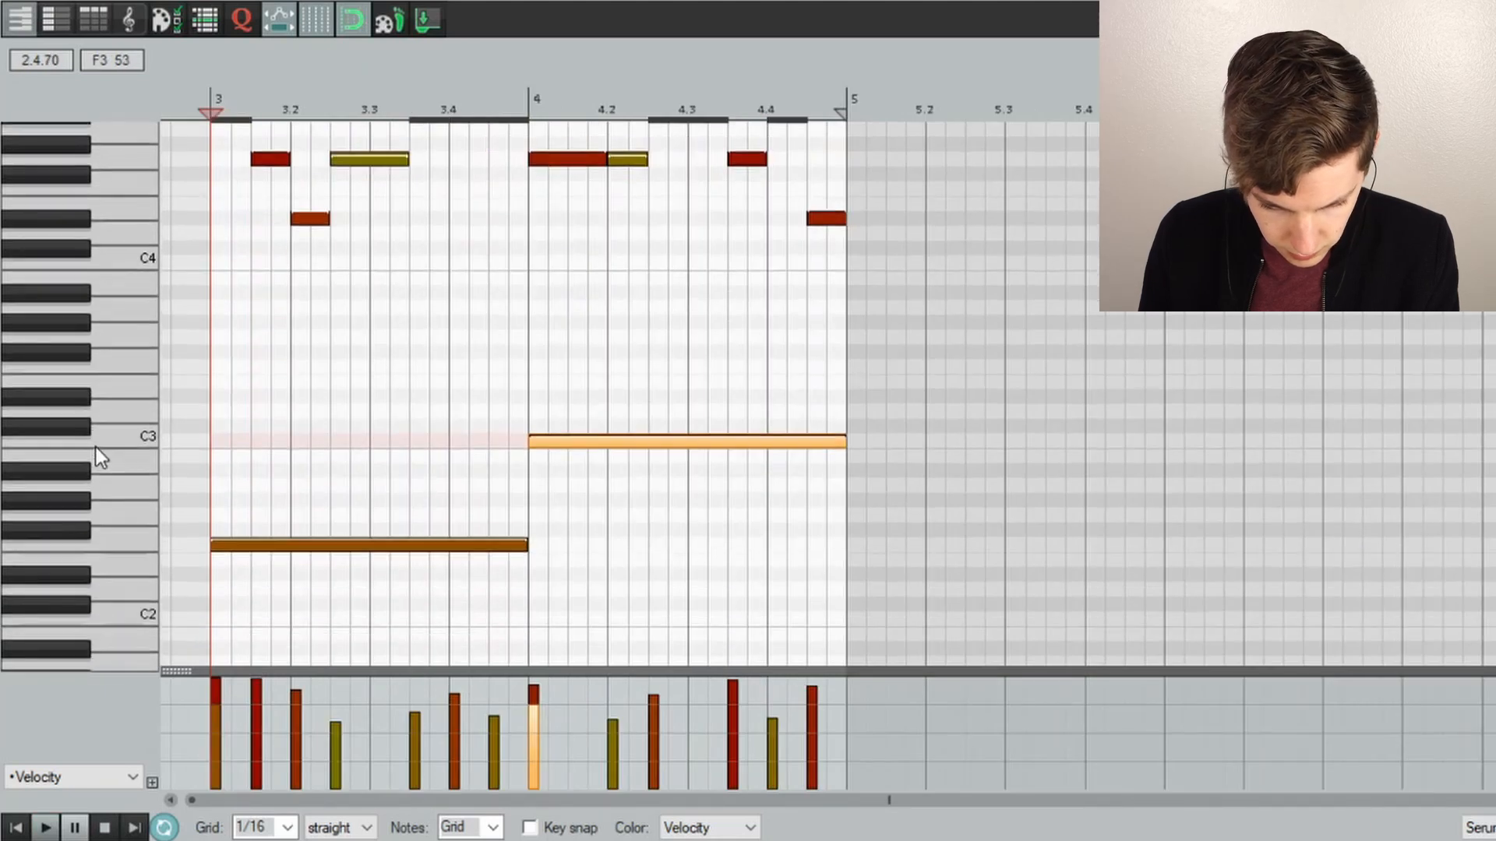
drag(600, 427, 609, 578)
key(space)
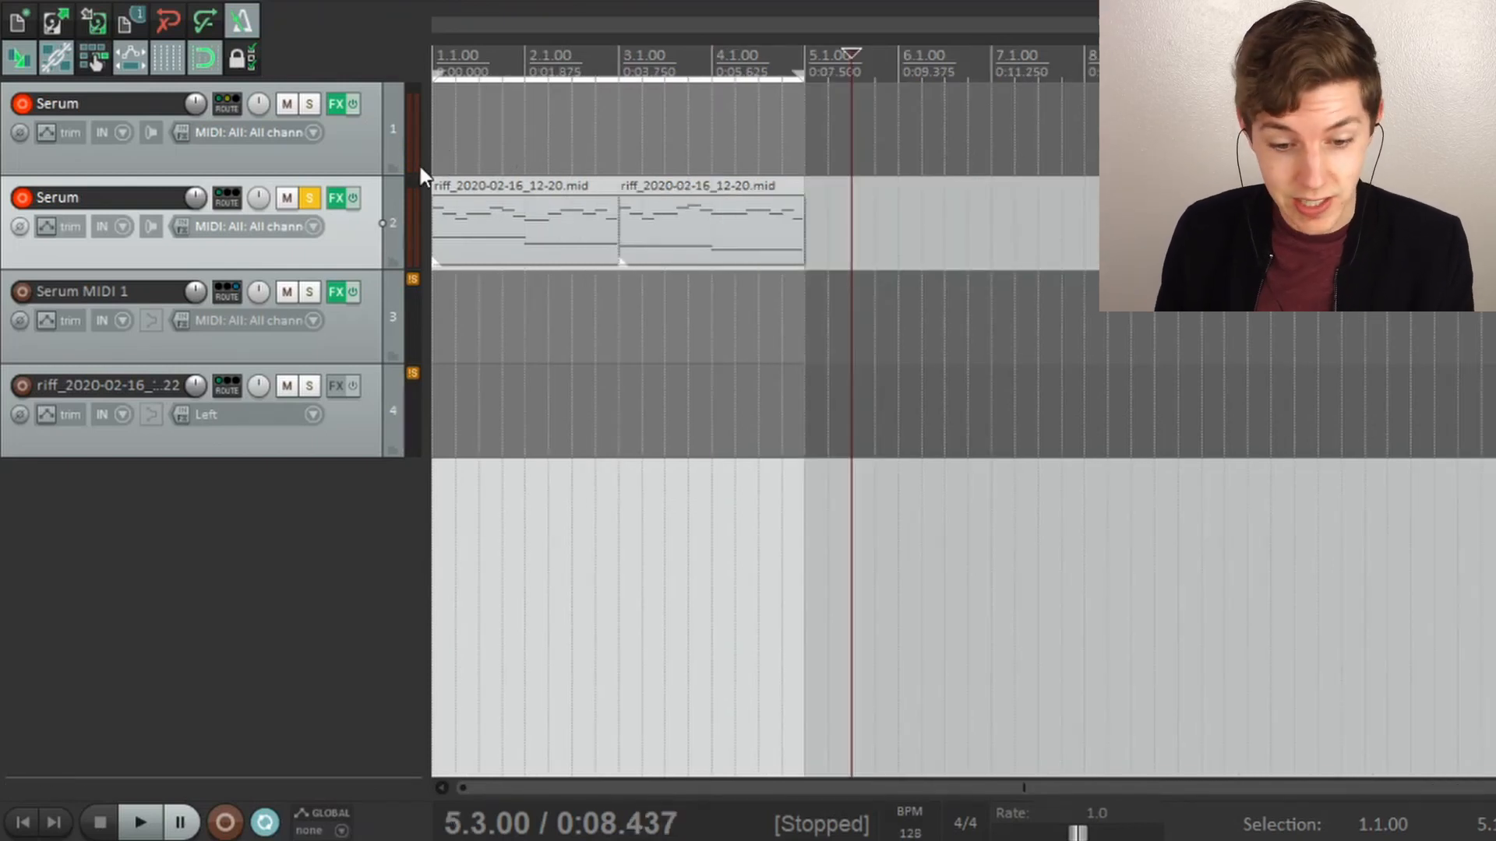
Return to the project start and solo both Serum instrument tracks.
click(355, 145)
click(309, 200)
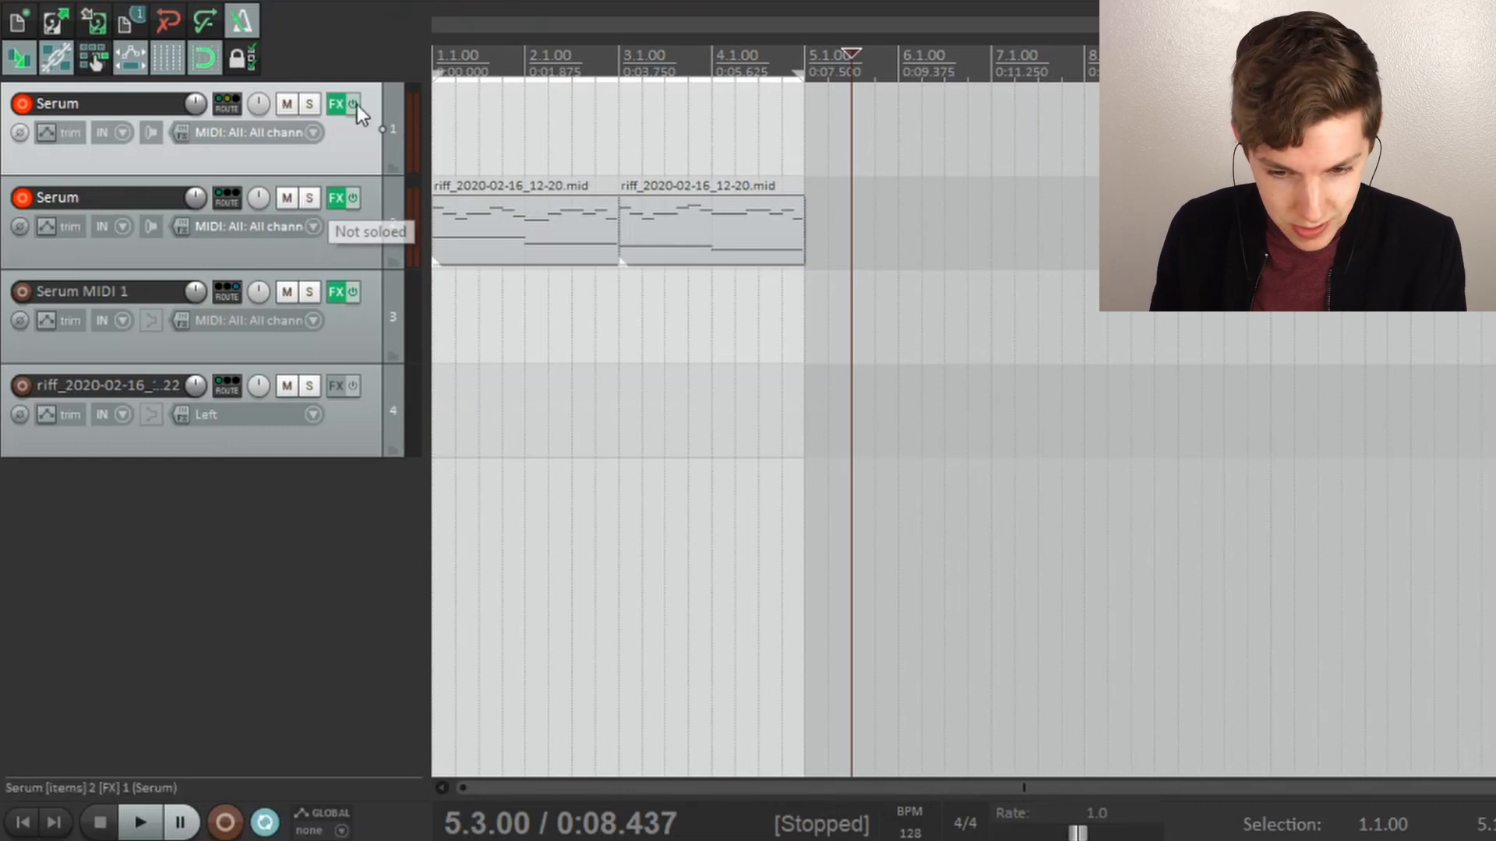
key(Home)
scroll(480, 173, up, 2)
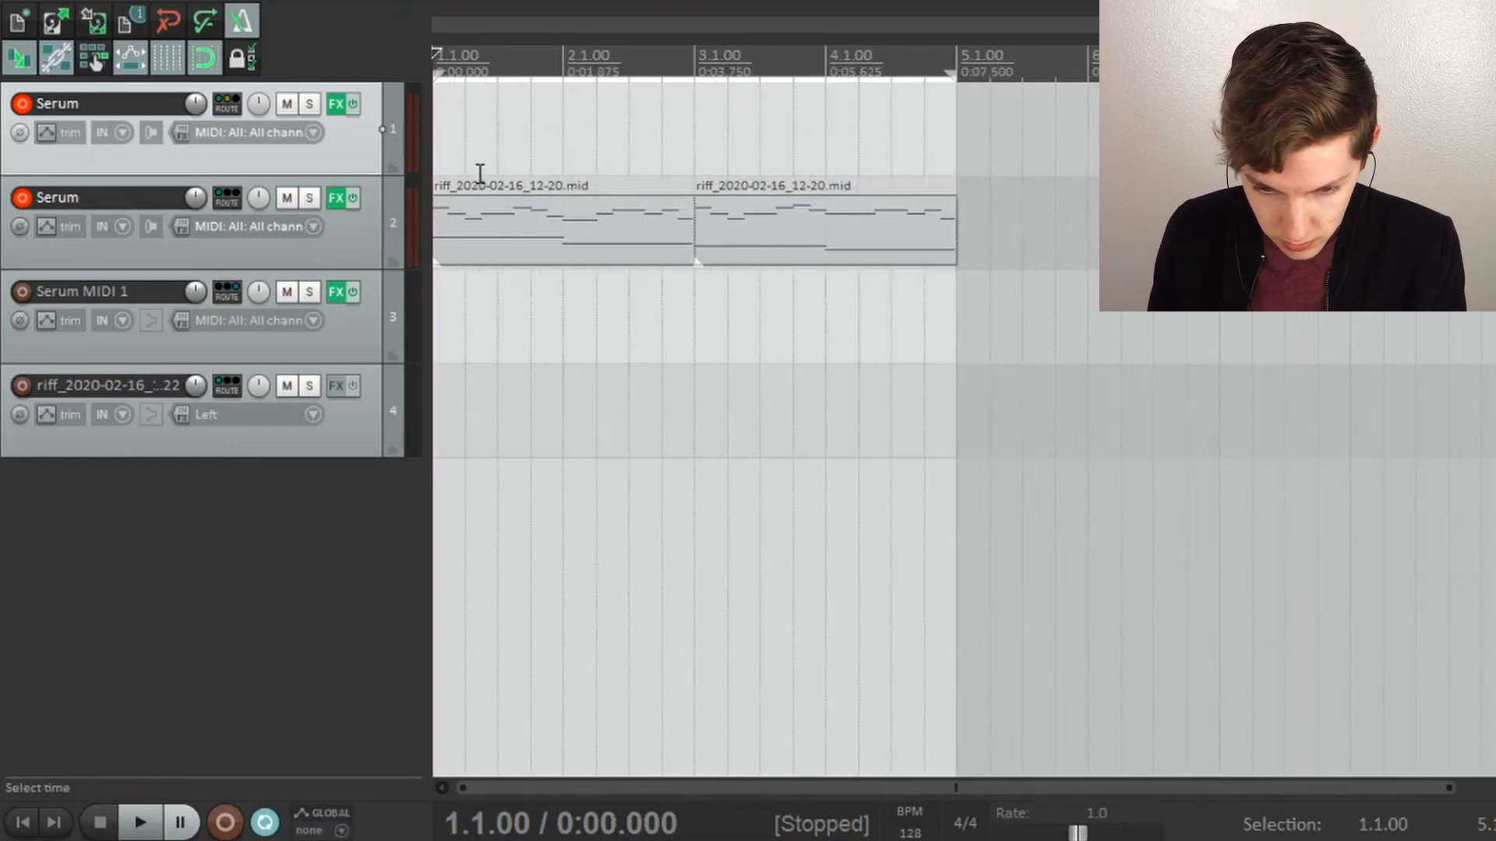
click(309, 106)
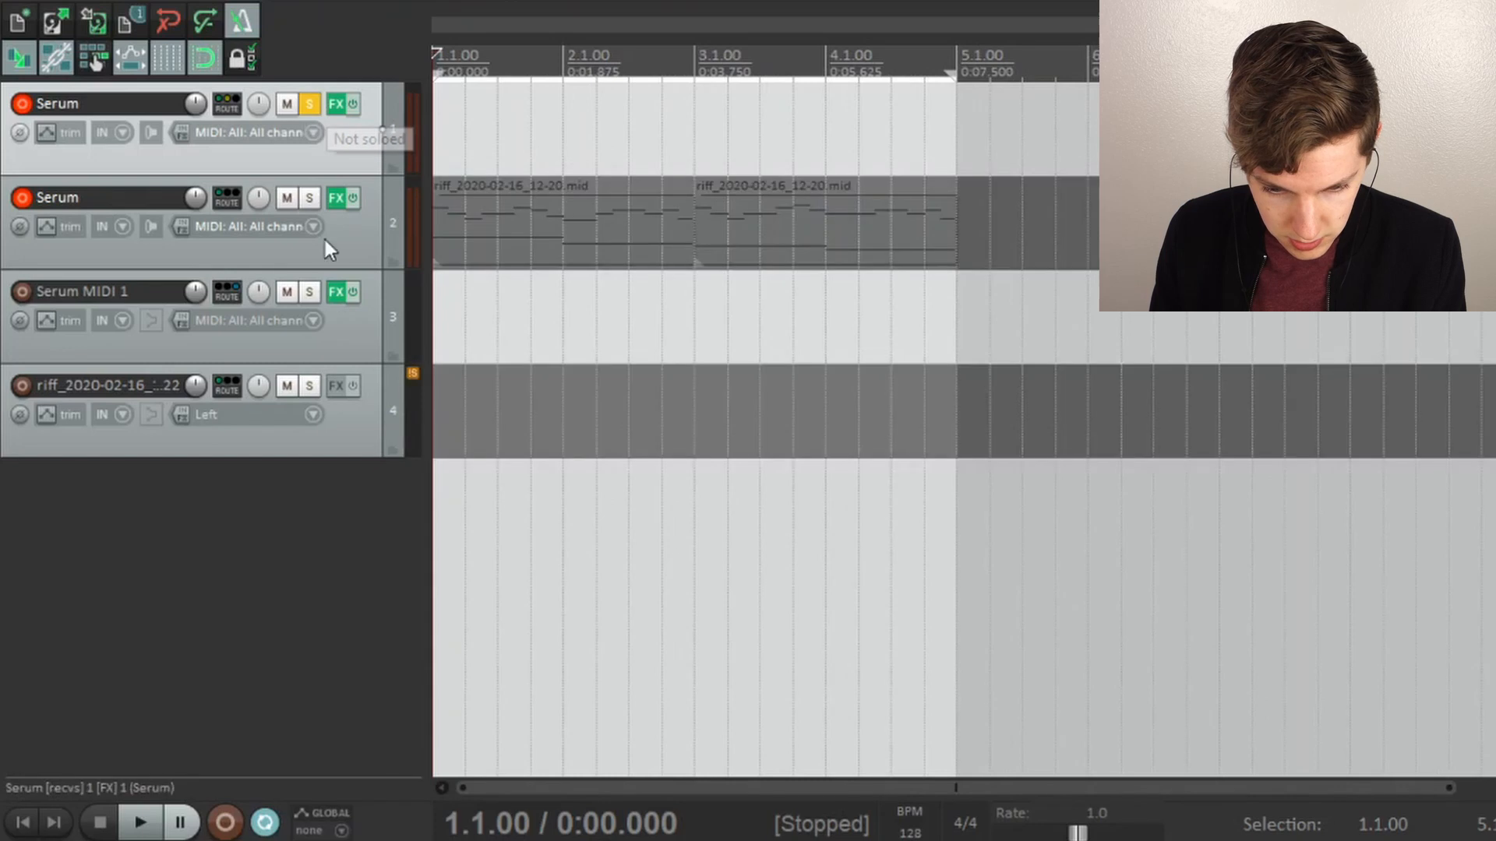
click(308, 198)
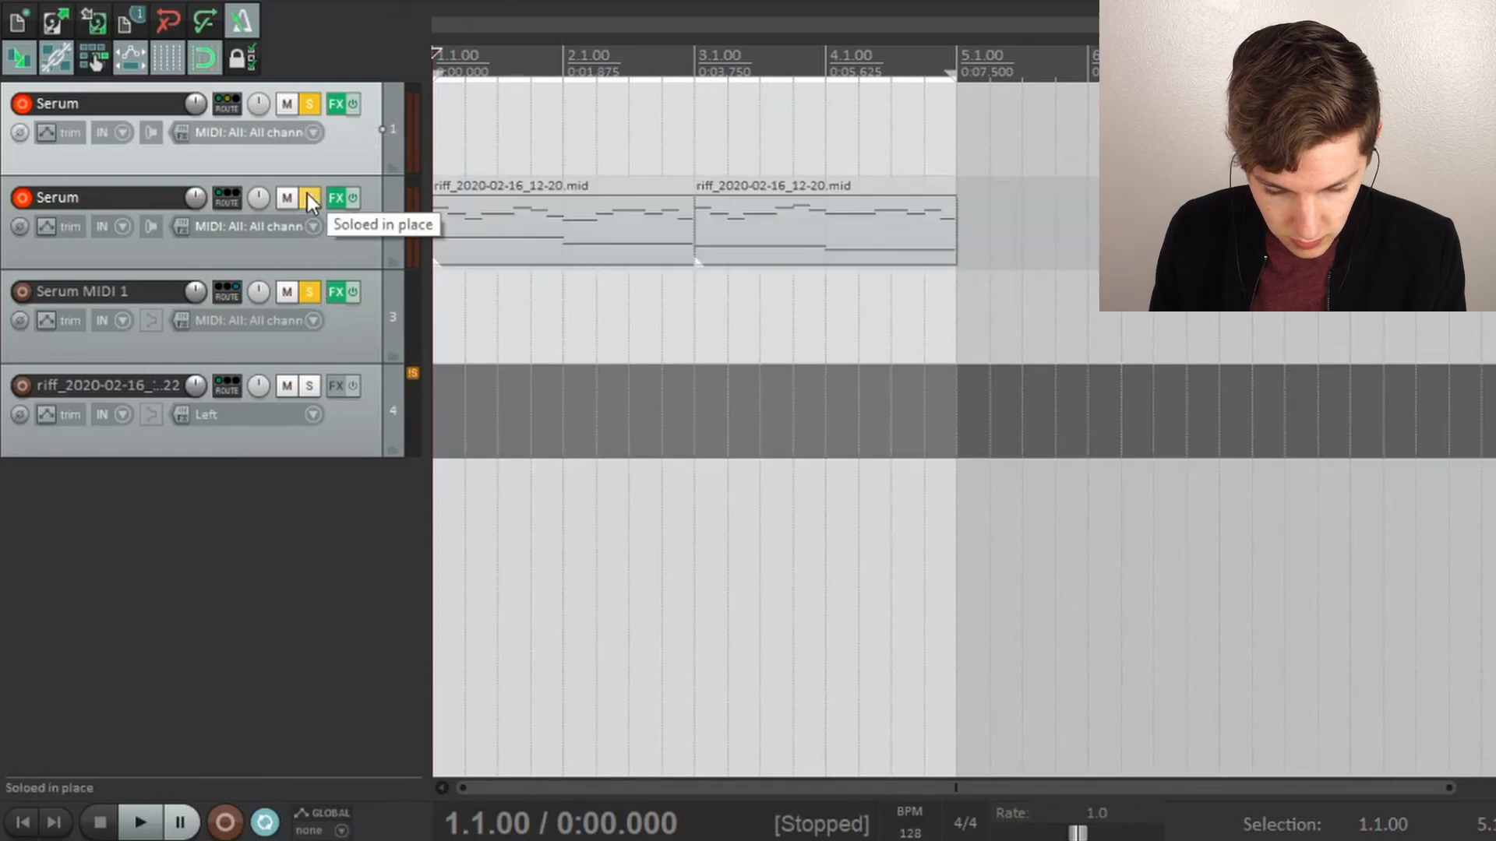
Generate new random riffs in Riffer and place them as MIDI items on the third Serum track.
click(336, 198)
click(912, 62)
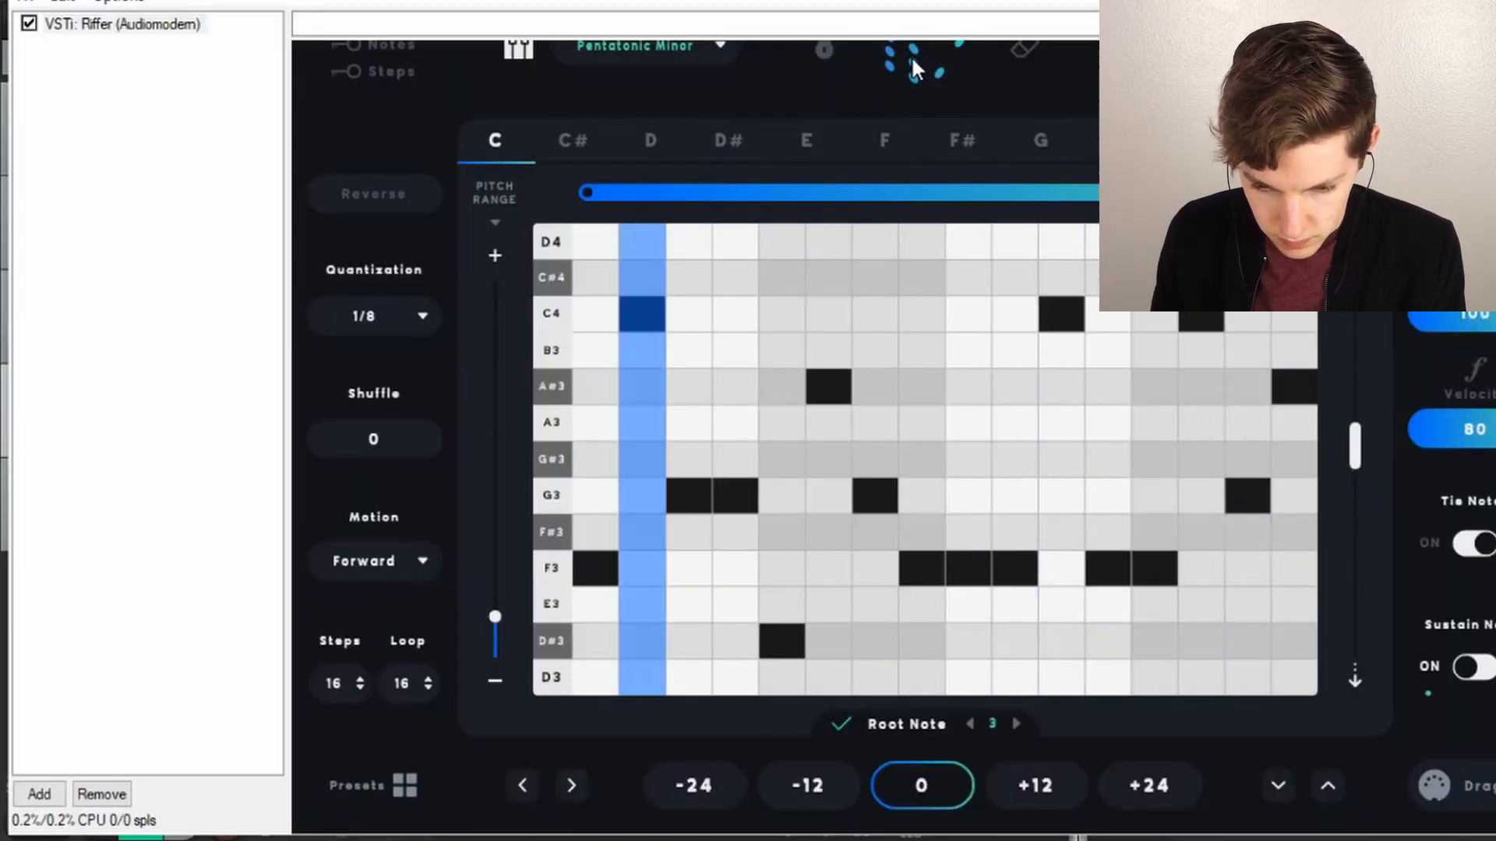
click(912, 62)
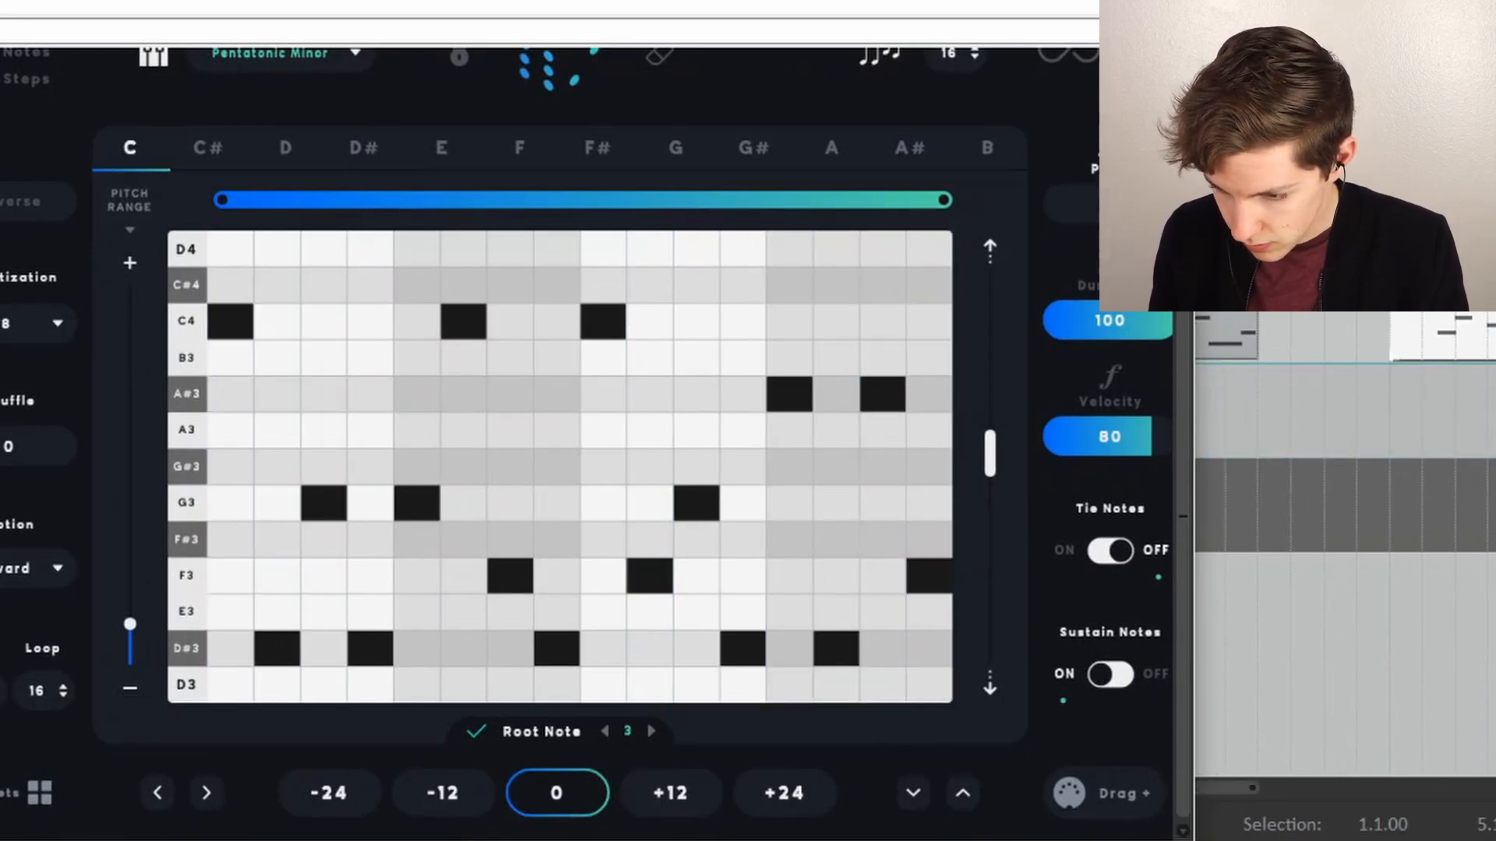
key(ctrl+z)
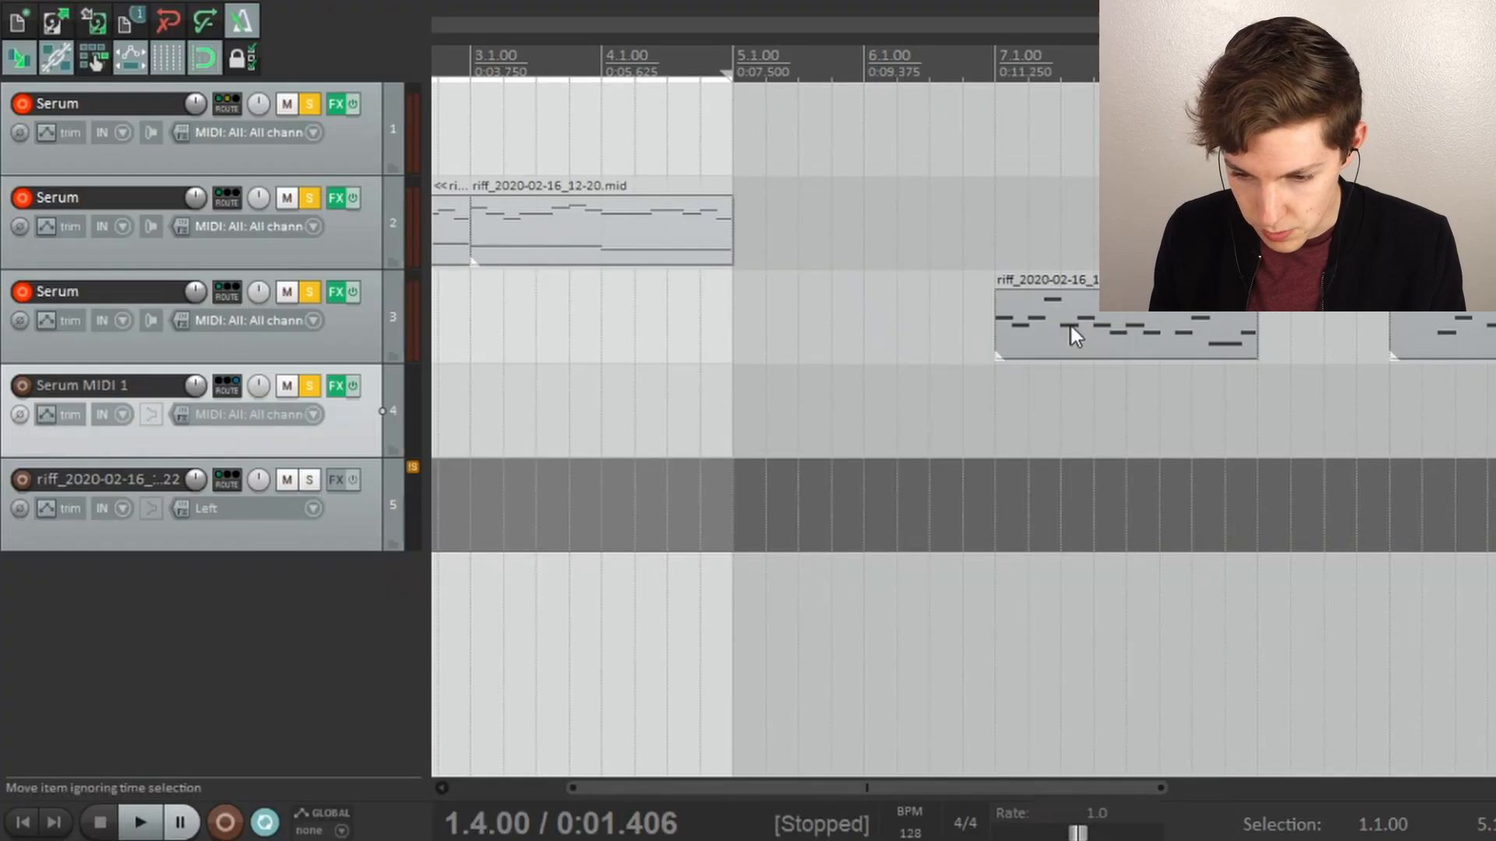
scroll(1061, 317, down, 2)
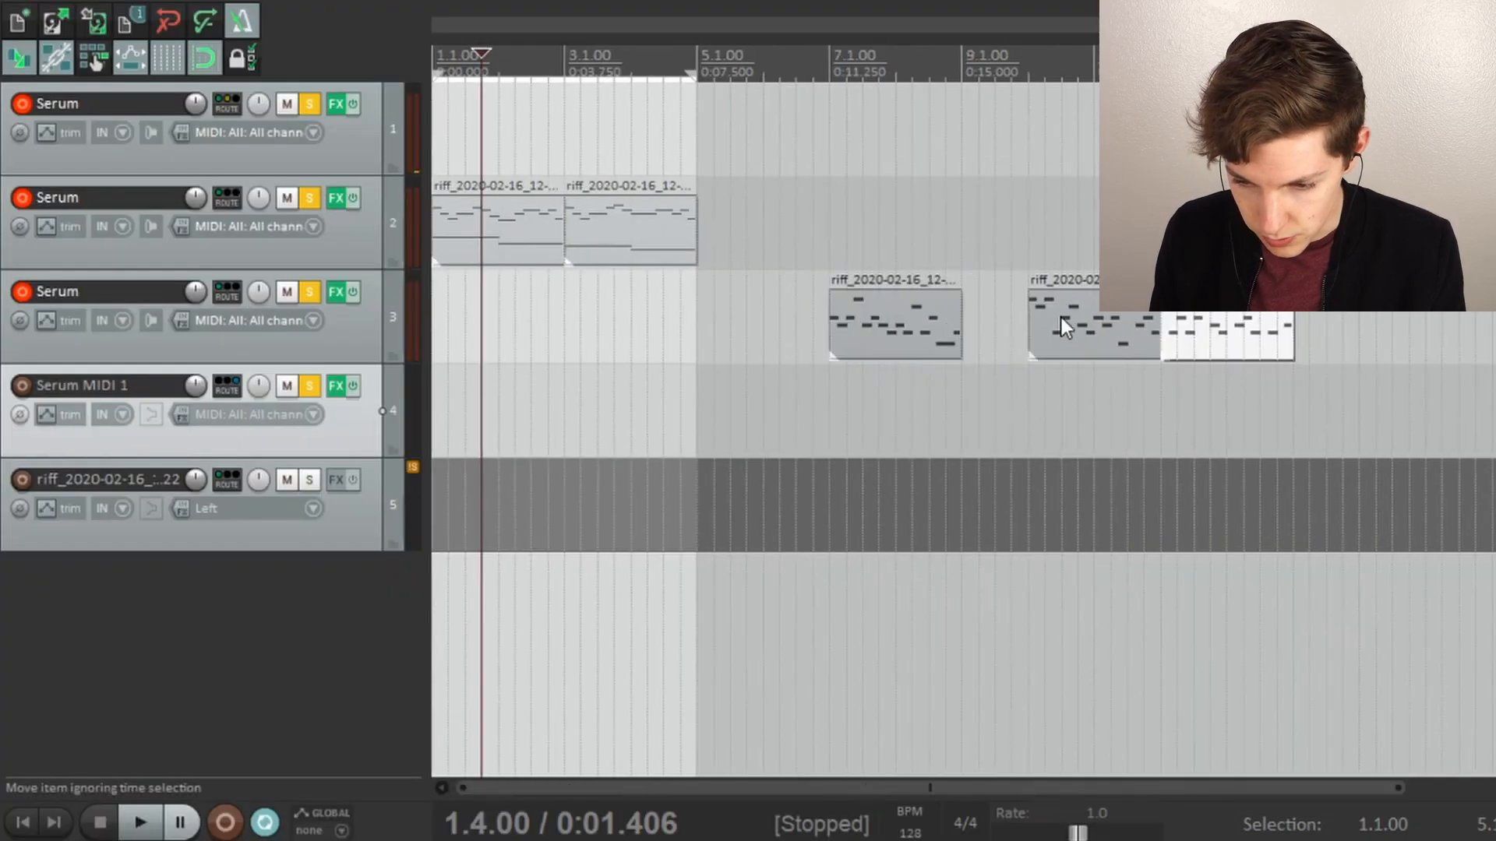
Open the riff item starting at bar 10 on the third Serum track to inspect its notes, and close it.
double_click(1061, 316)
key(Escape)
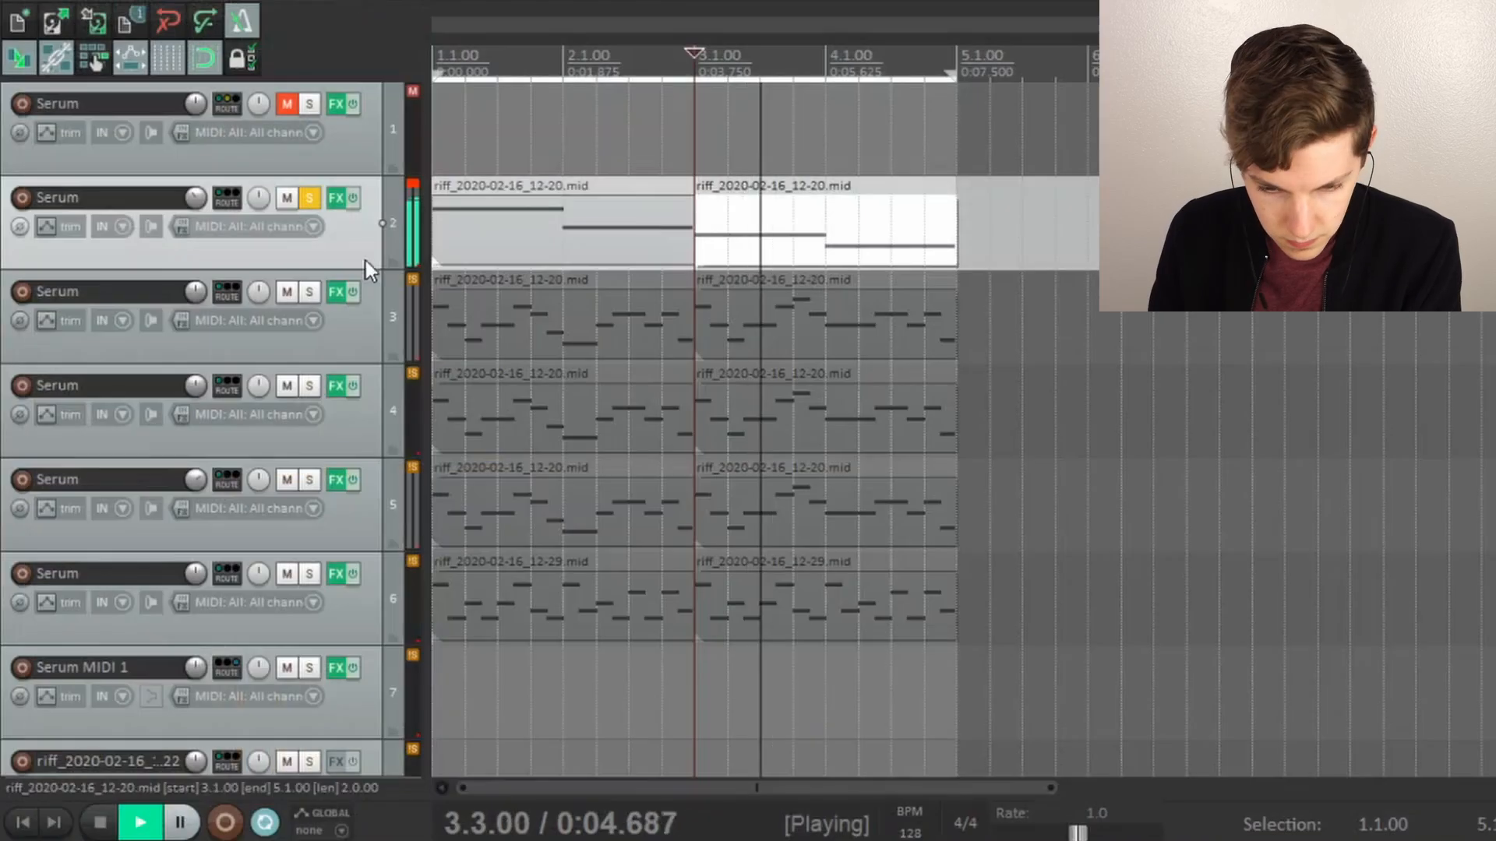
Open Serum on track 2 and switch on its filter with both oscillators A and B routed through it.
click(330, 202)
click(155, 24)
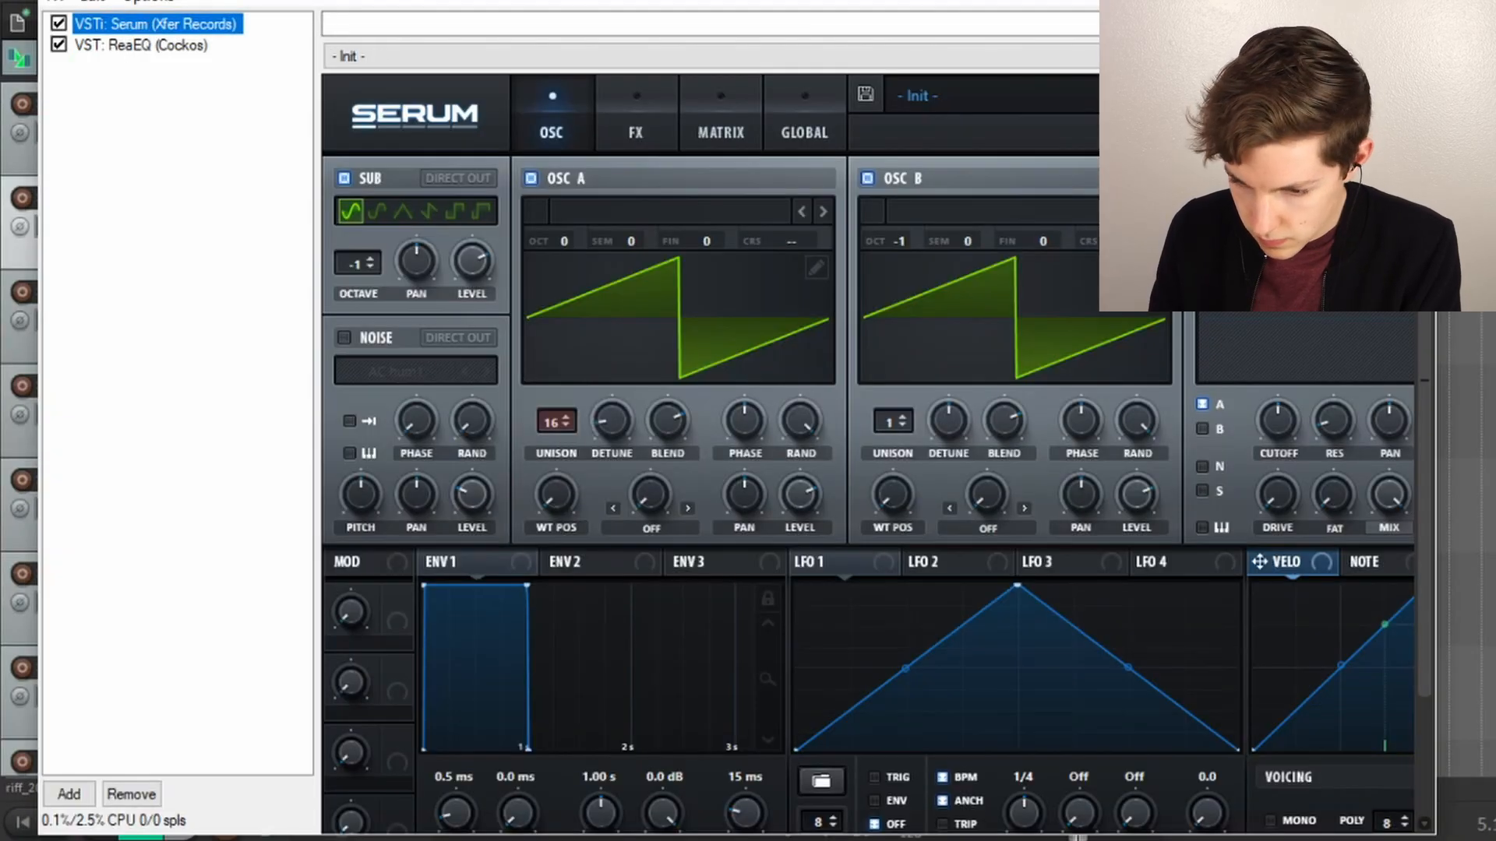
click(1204, 425)
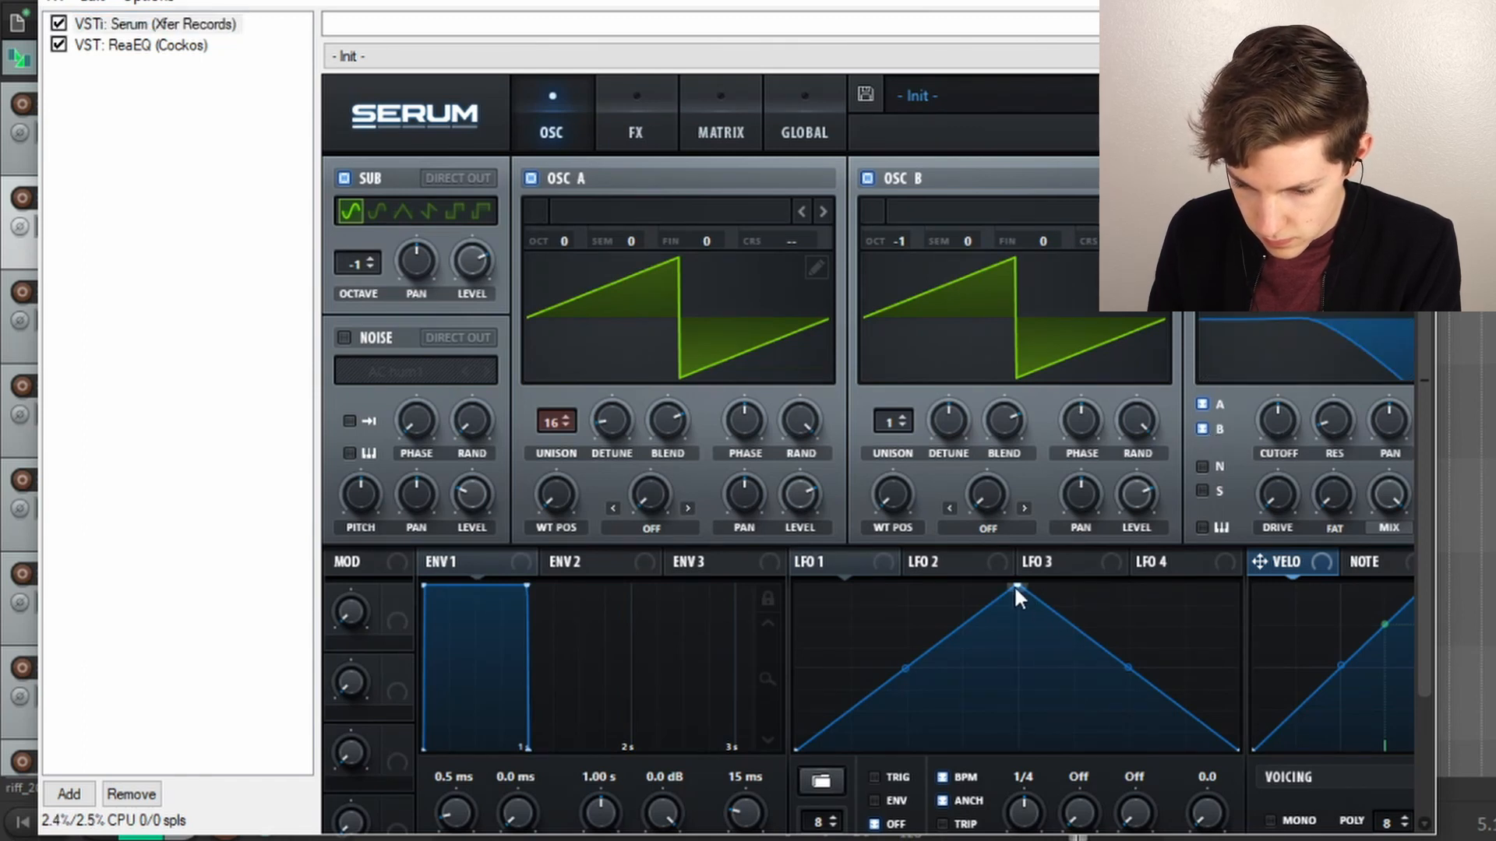
Set LFO 1 to envelope mode with a falling ramp shape and assign it to the filter cutoff.
click(891, 797)
drag(1018, 589, 575, 363)
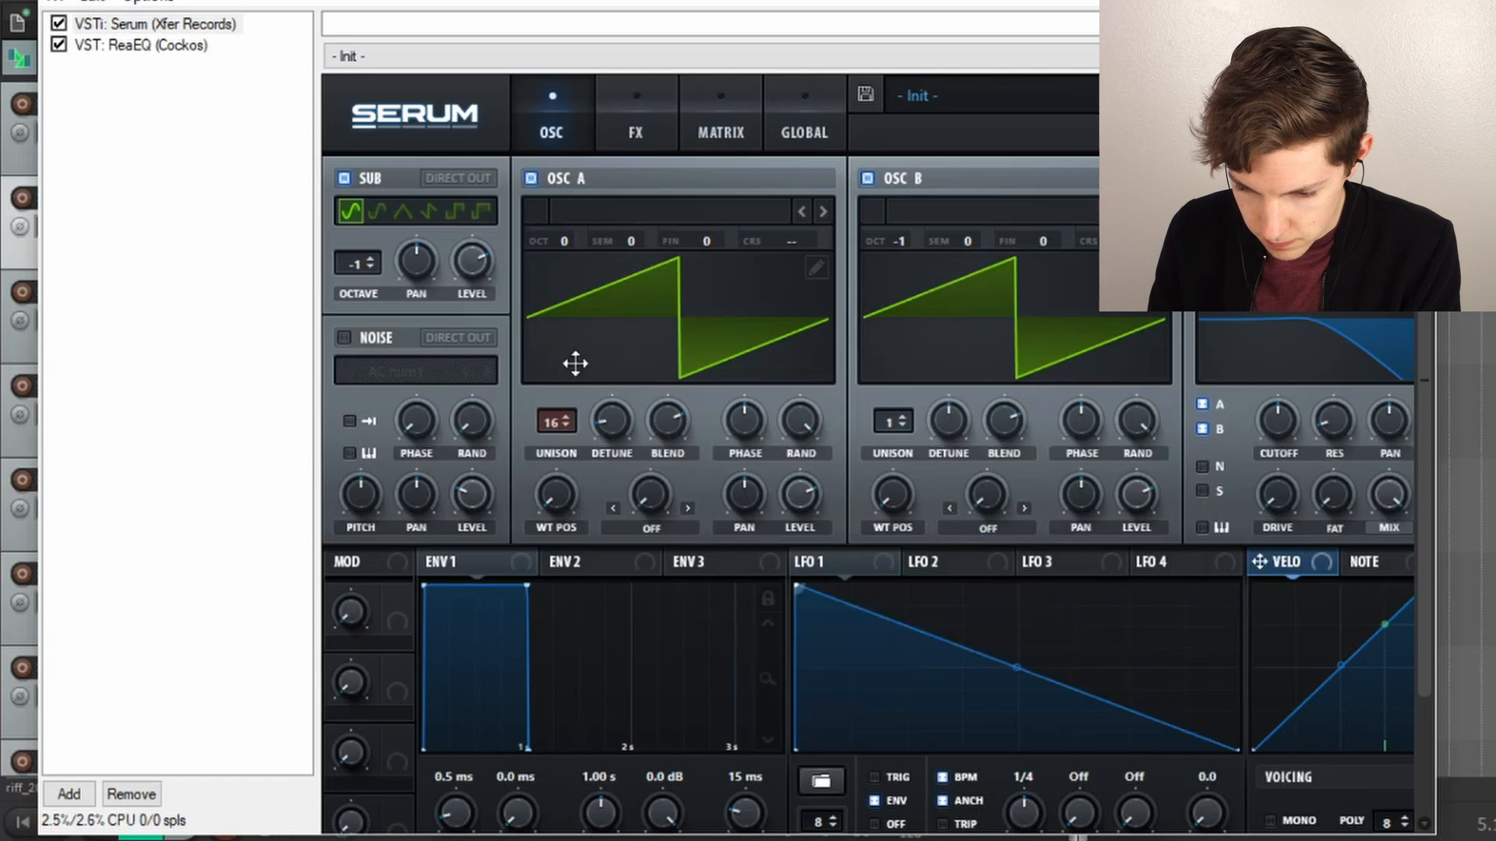
drag(1219, 442, 1287, 407)
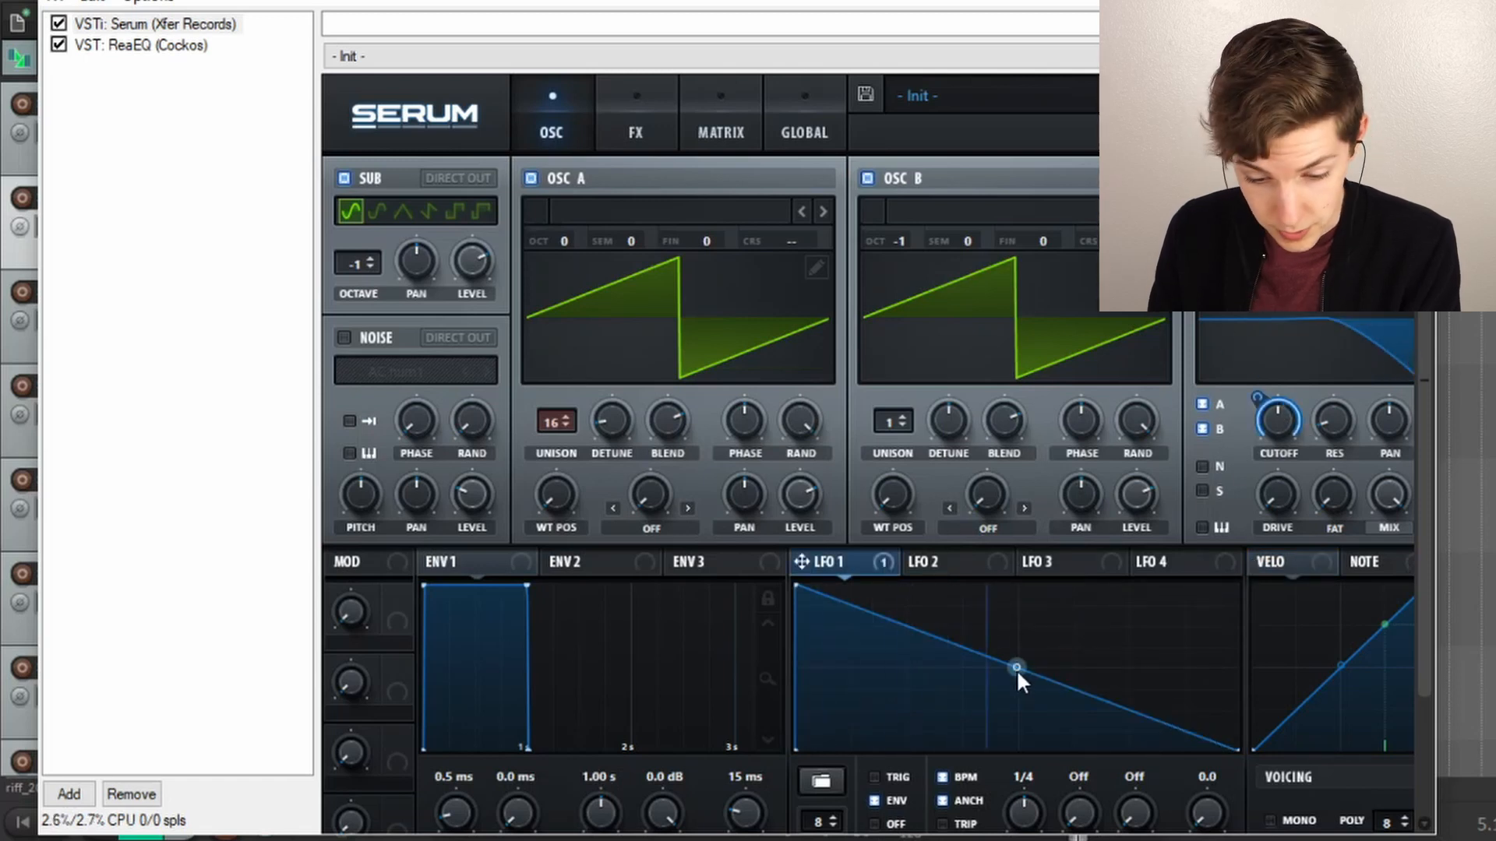
drag(529, 746, 543, 746)
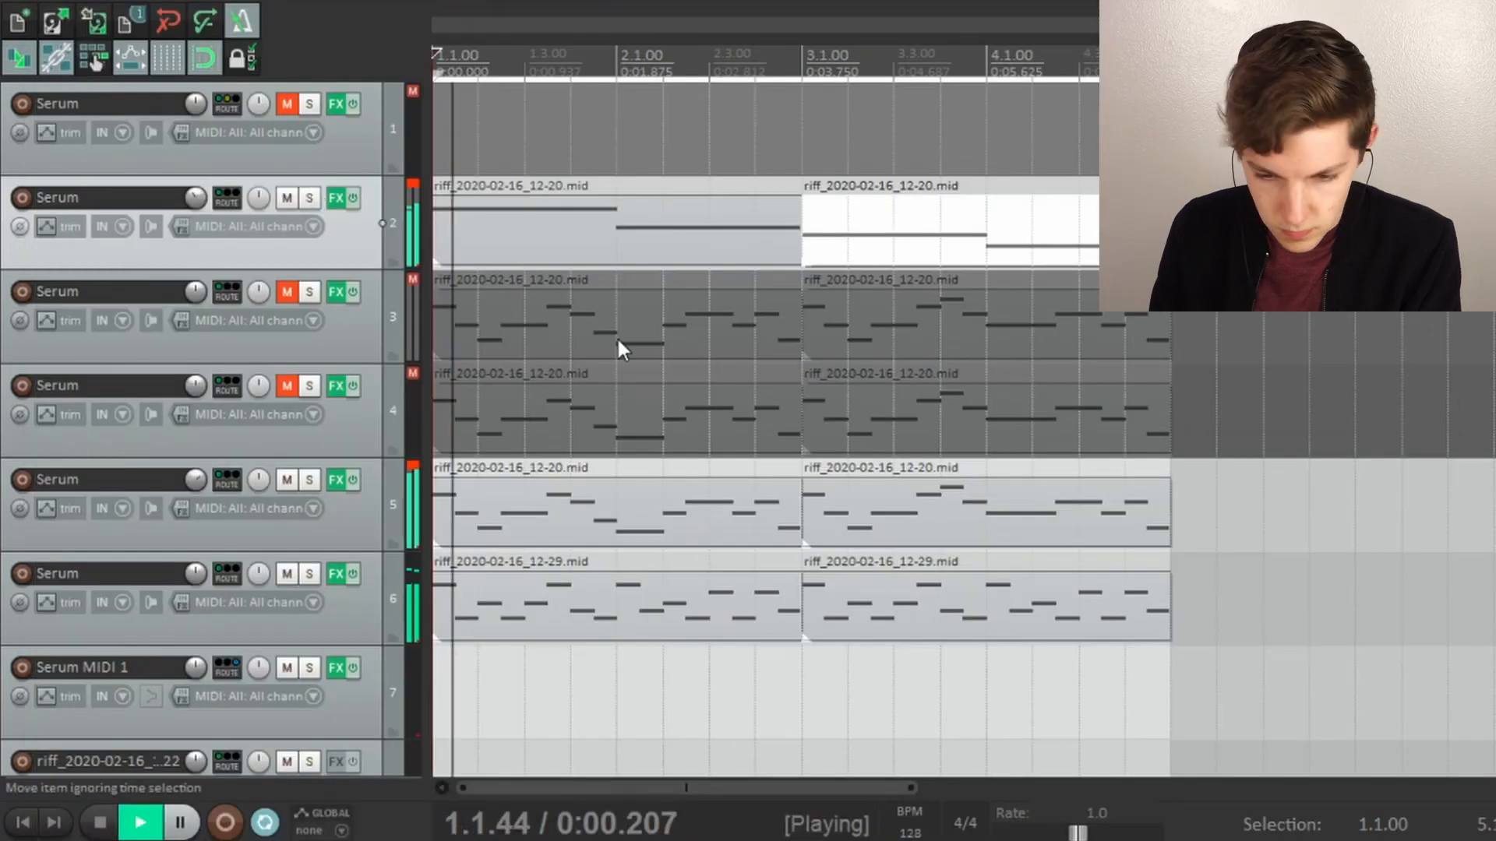
Add the ReaEQ equaliser to the effects chain of Serum track 5.
scroll(617, 340, up, 1)
scroll(613, 334, down, 1)
click(335, 480)
click(289, 794)
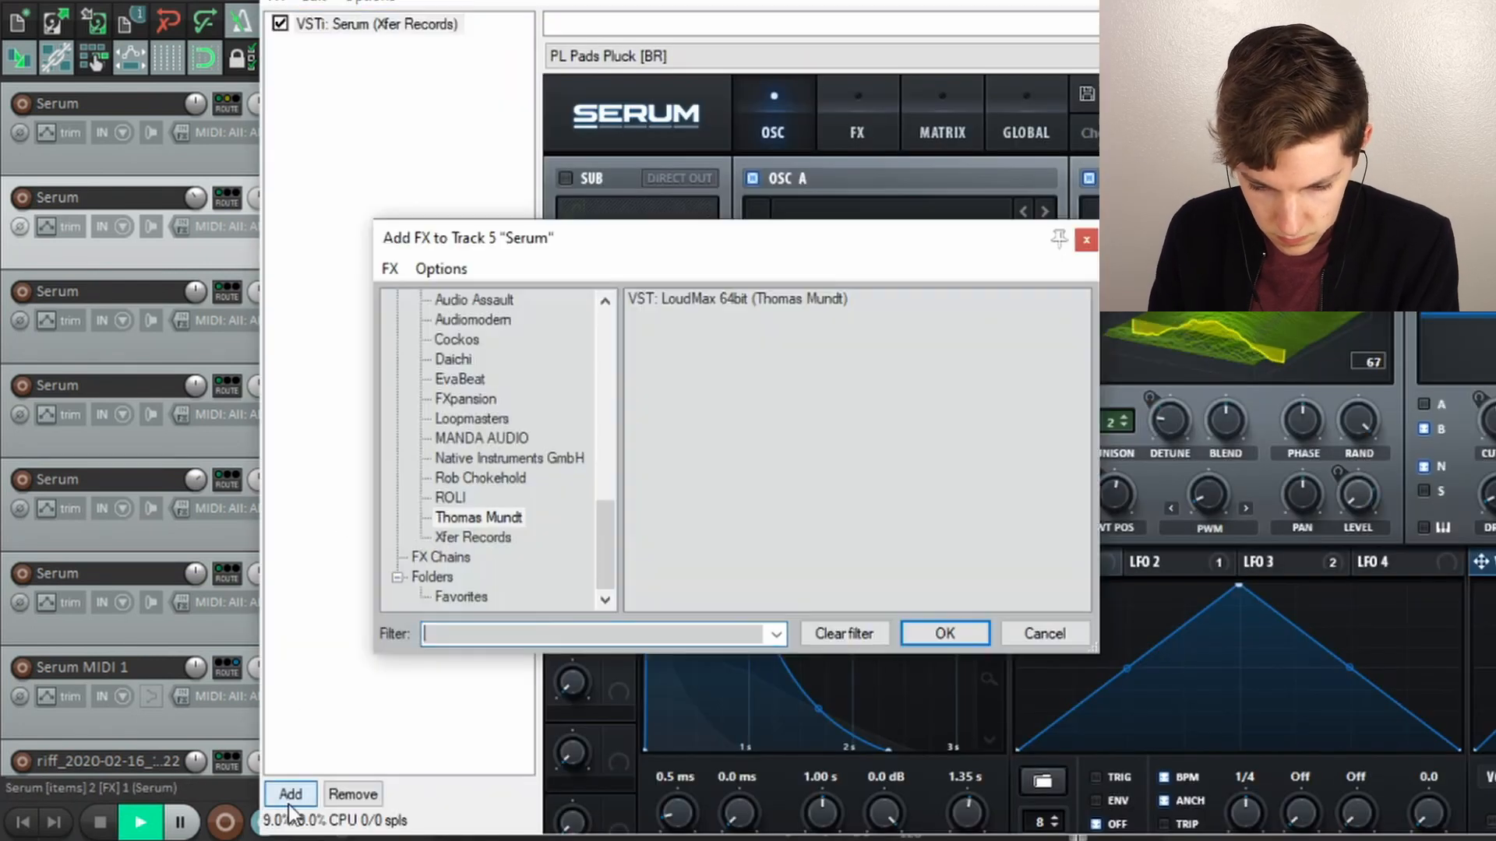
scroll(507, 495, up, 4)
scroll(461, 545, up, 4)
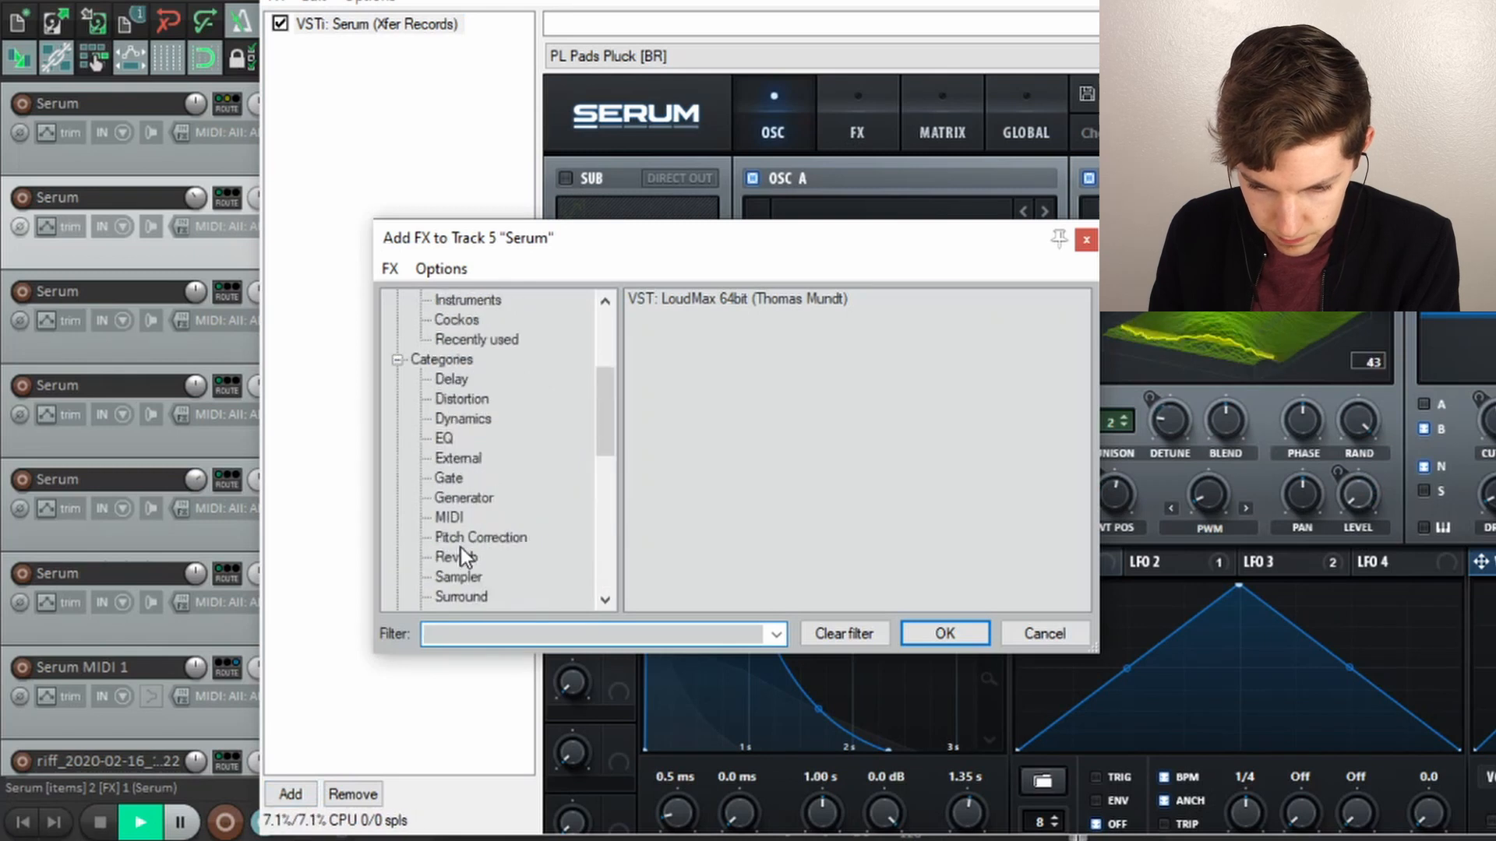
click(442, 437)
double_click(713, 300)
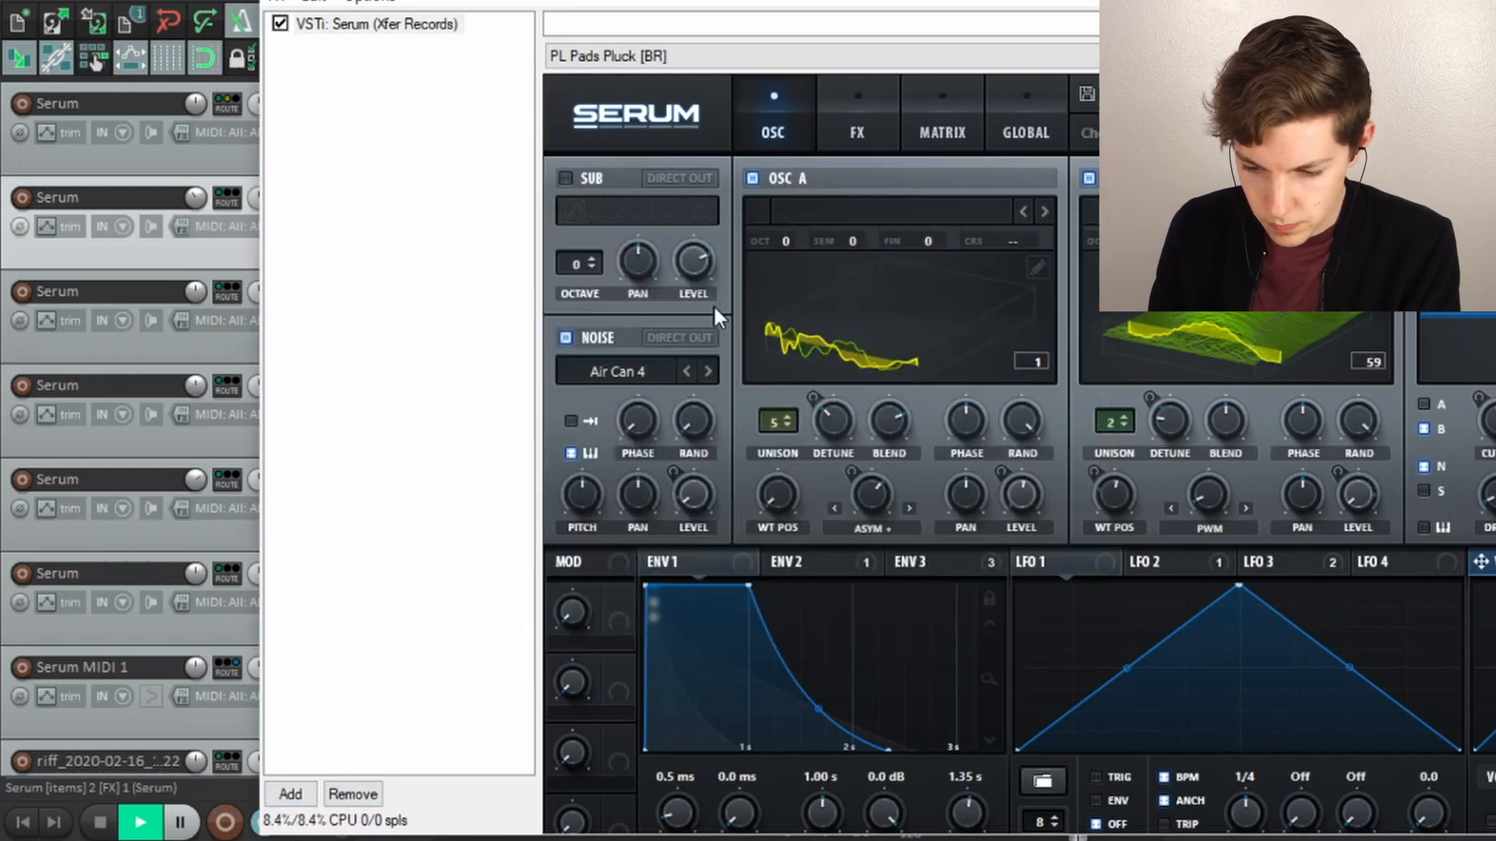
Adjust a ReaEQ band on track 5, close the effects window, and unsolo the track to play the mix.
drag(638, 170, 773, 467)
key(space)
key(Escape)
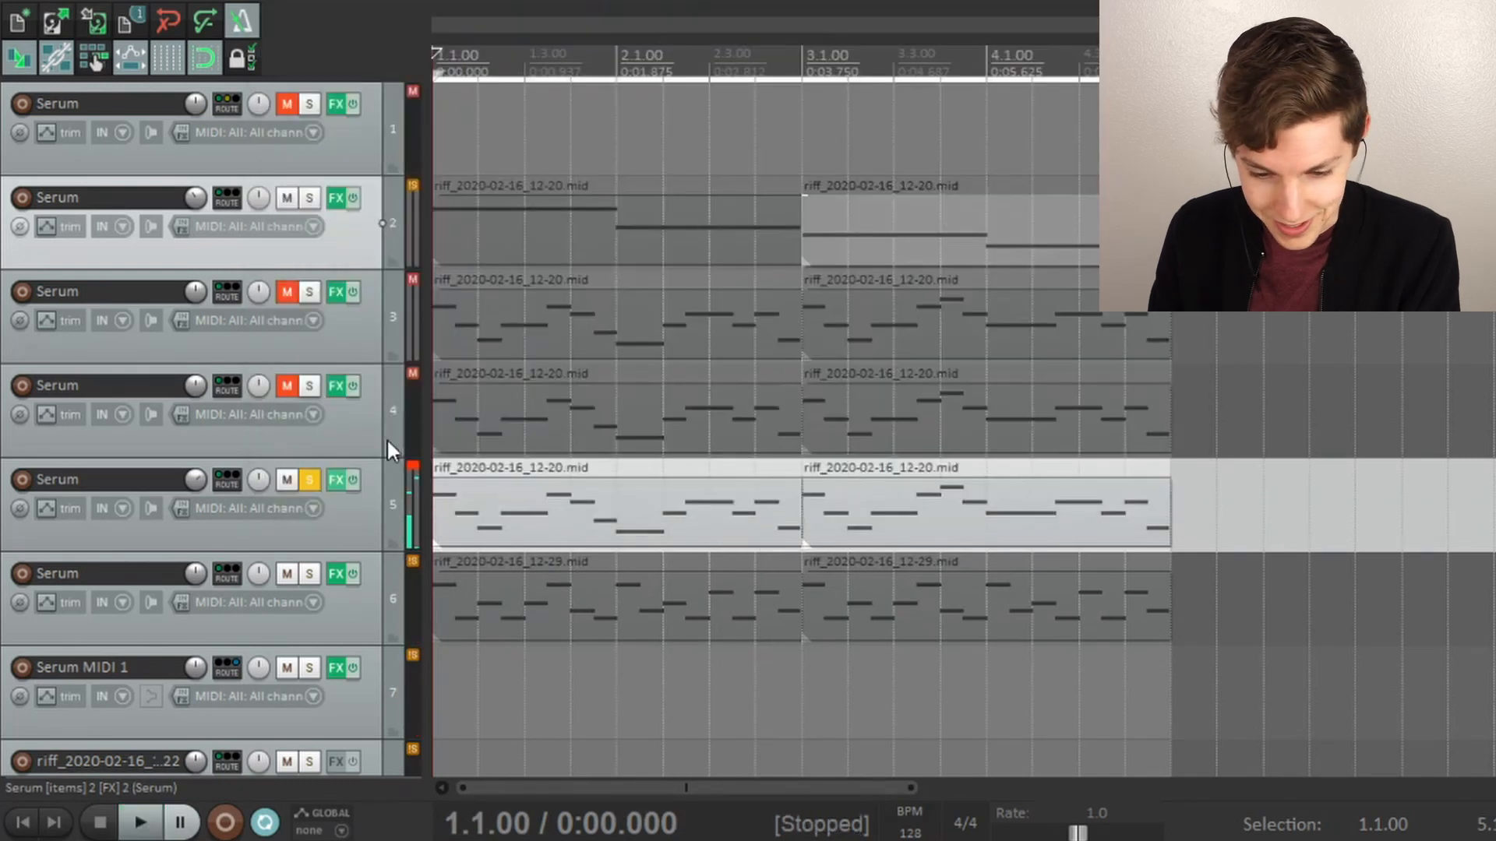
click(309, 480)
key(space)
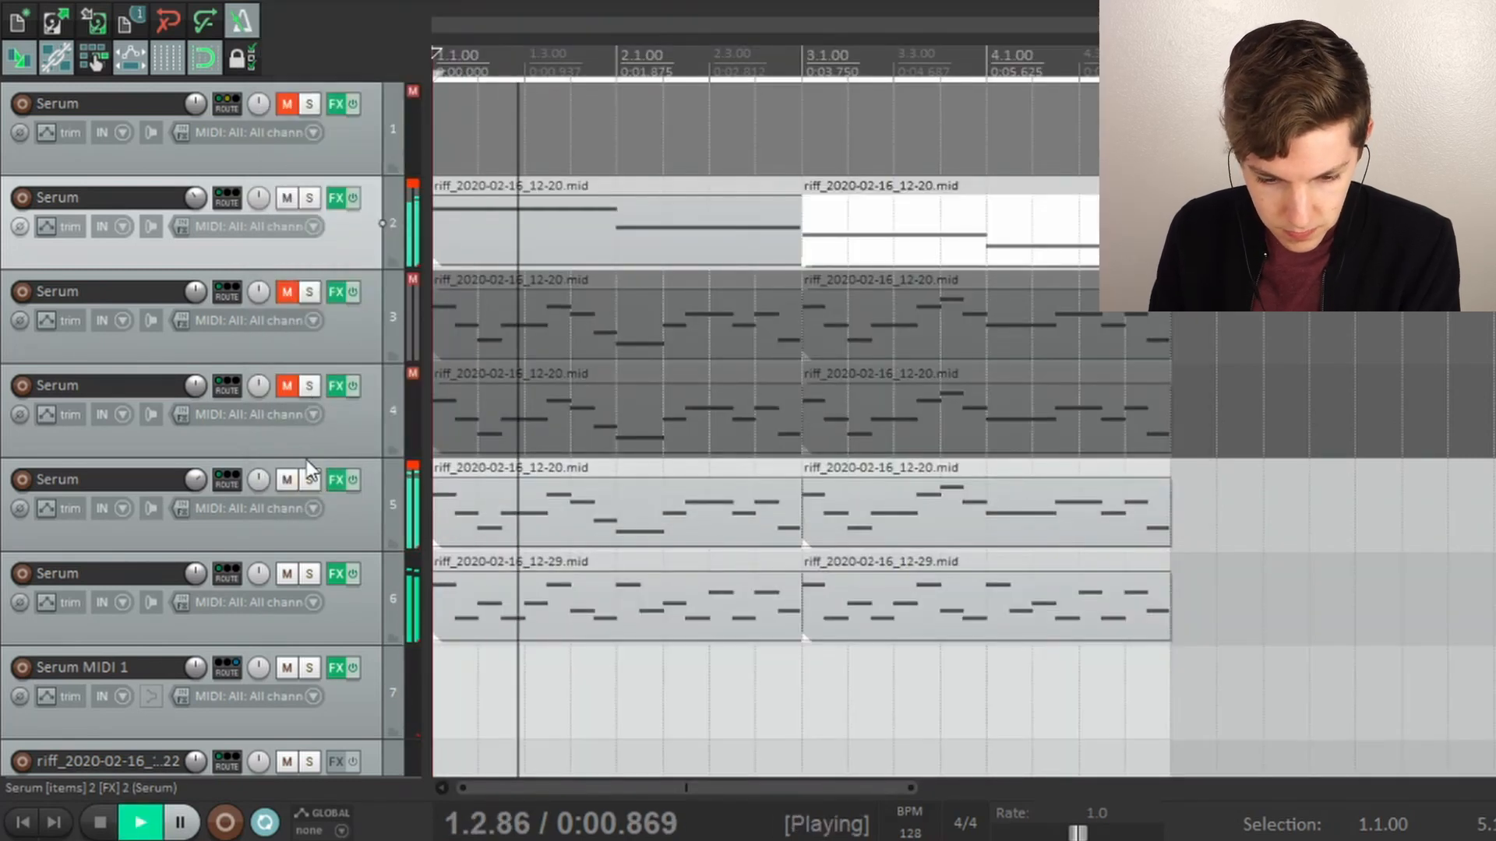
Unmute and solo track 4, and load the lead preset LD Paradigm Drift [SN] in its Serum.
click(295, 385)
click(309, 385)
click(336, 385)
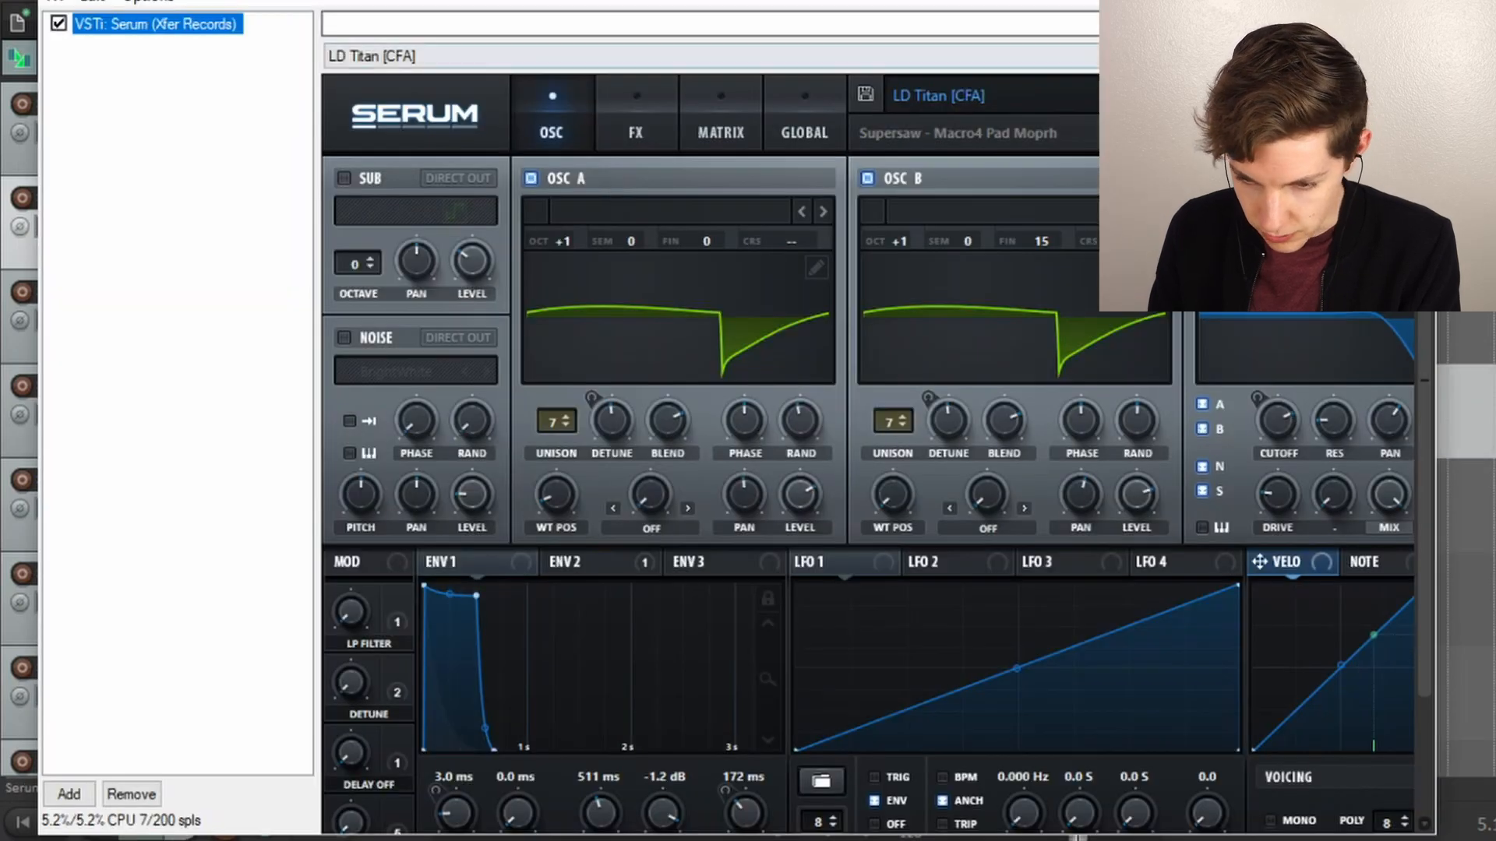
click(1044, 96)
mouse_move(970, 205)
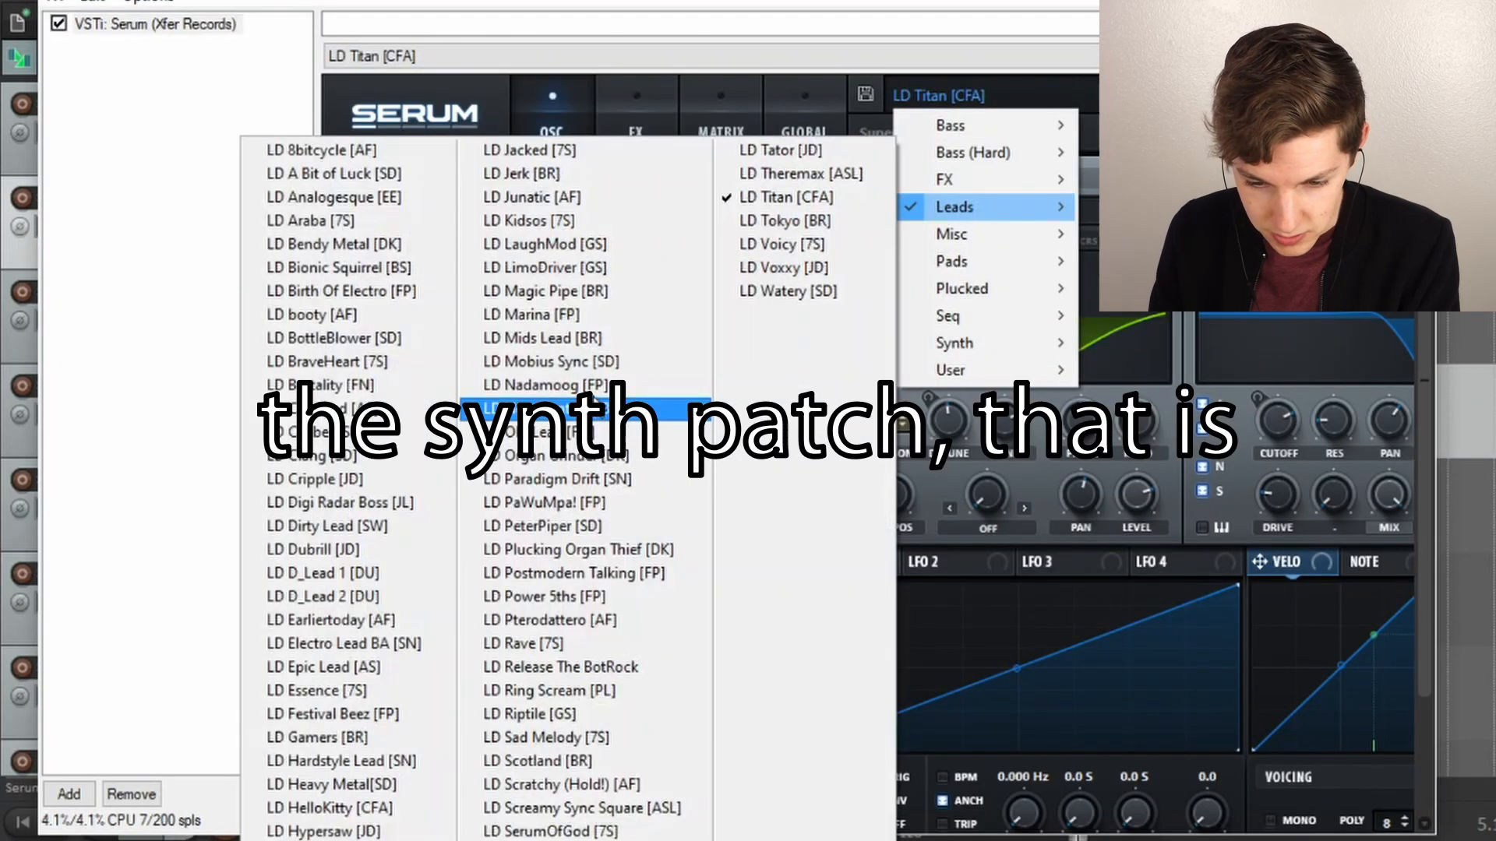
click(557, 478)
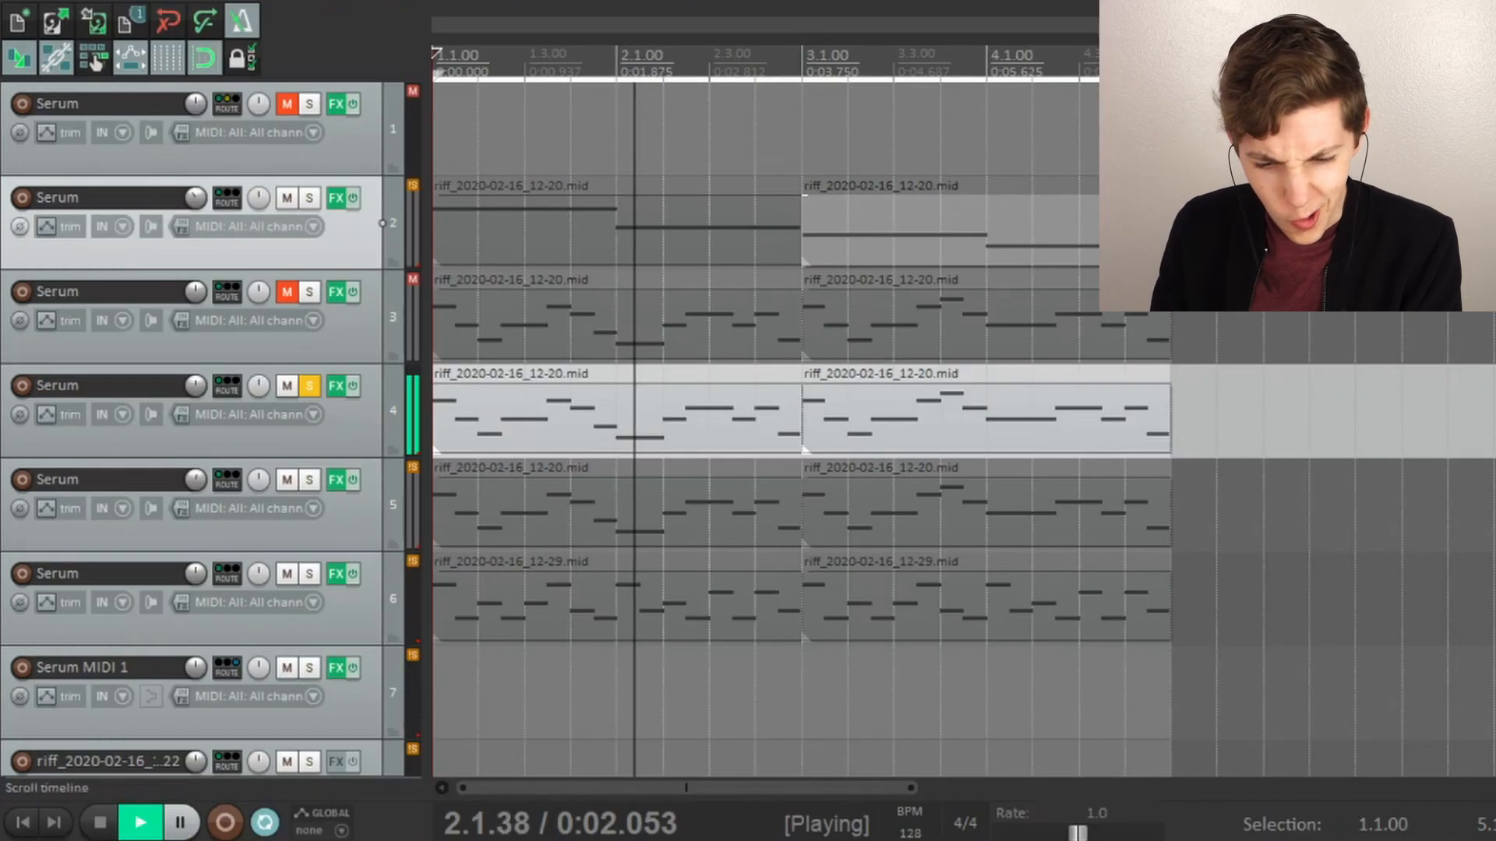
Mute track 5 and play the mix with track 4 unsoloed.
key(space)
click(288, 480)
key(space)
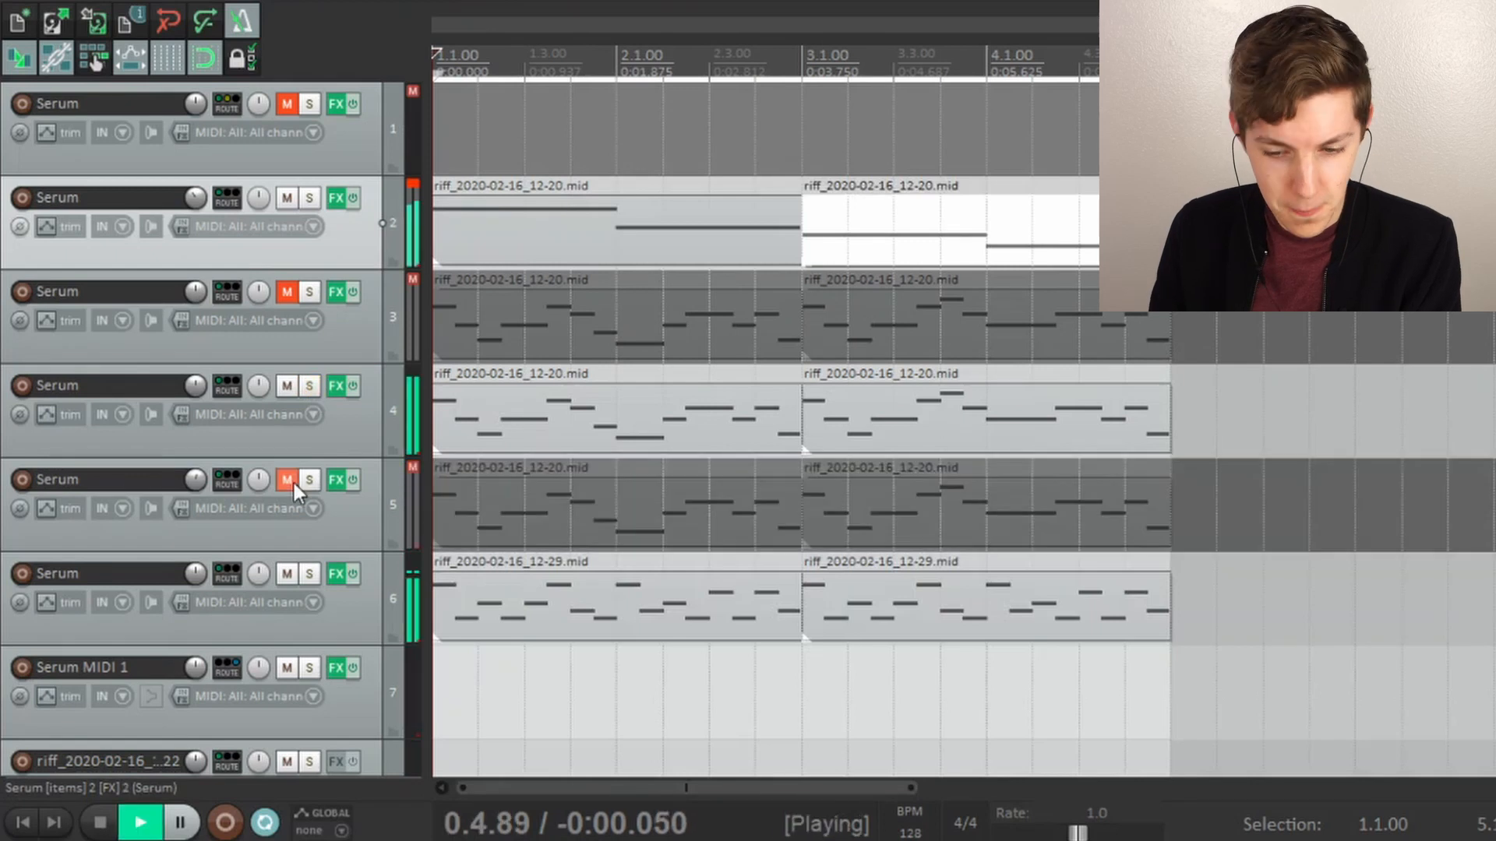
Set track 2's volume to about -0.19 dB, solo the track and open its effects.
mouse_move(193, 386)
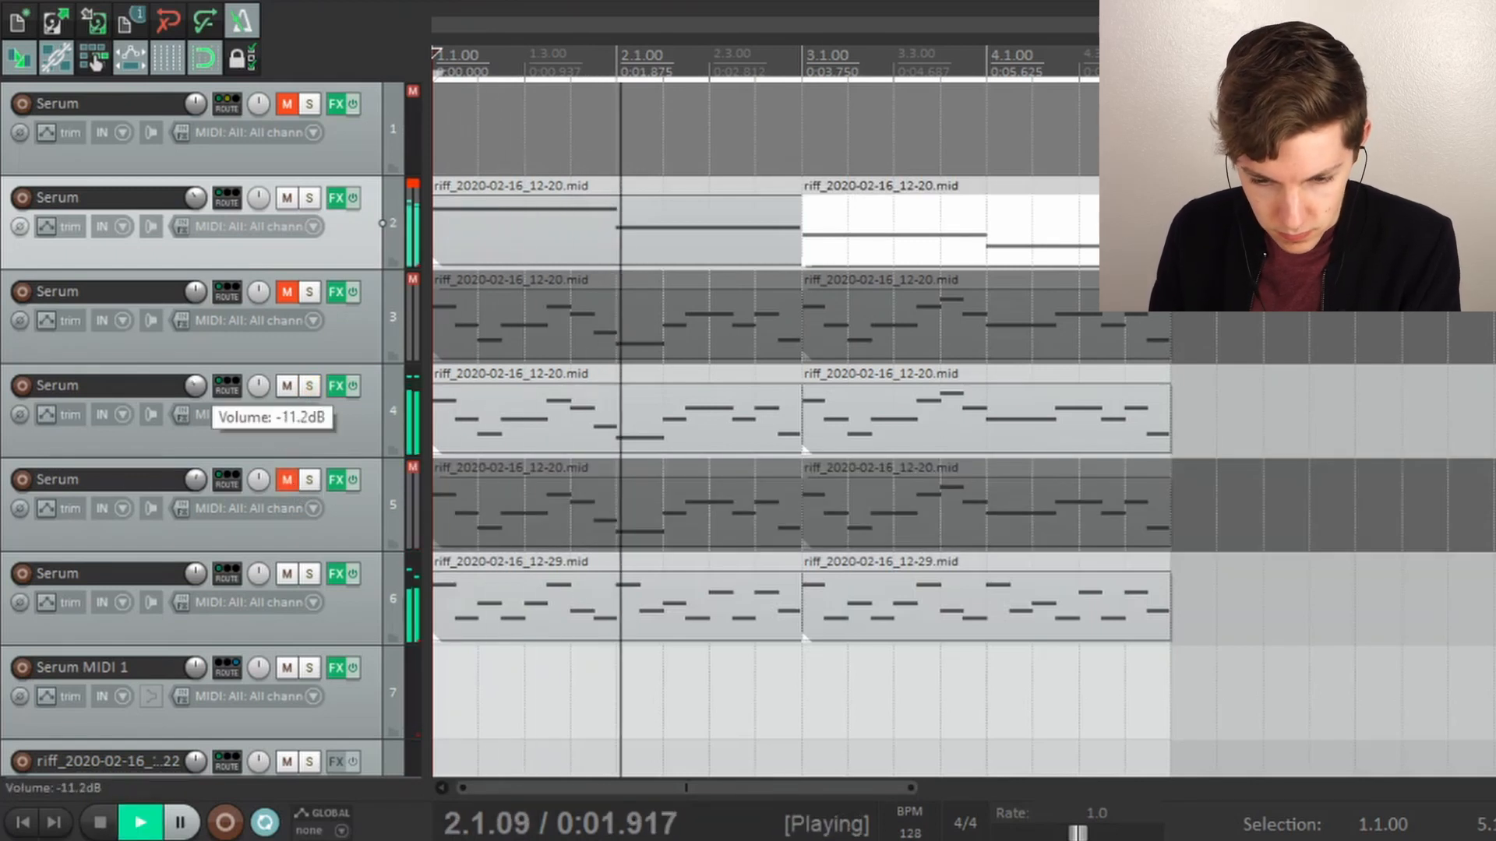
drag(199, 198, 199, 176)
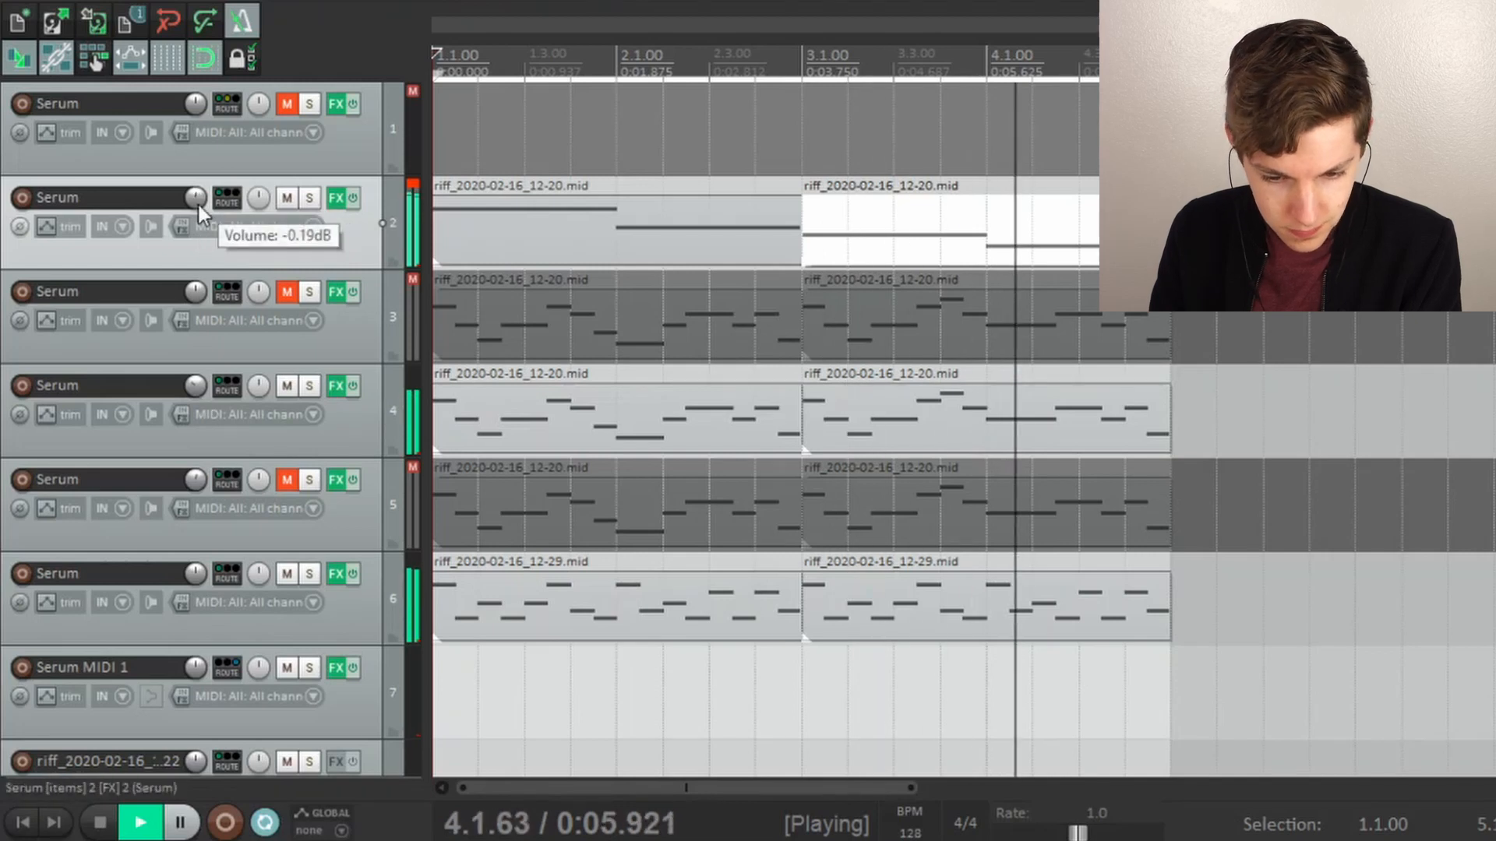
click(309, 198)
click(336, 198)
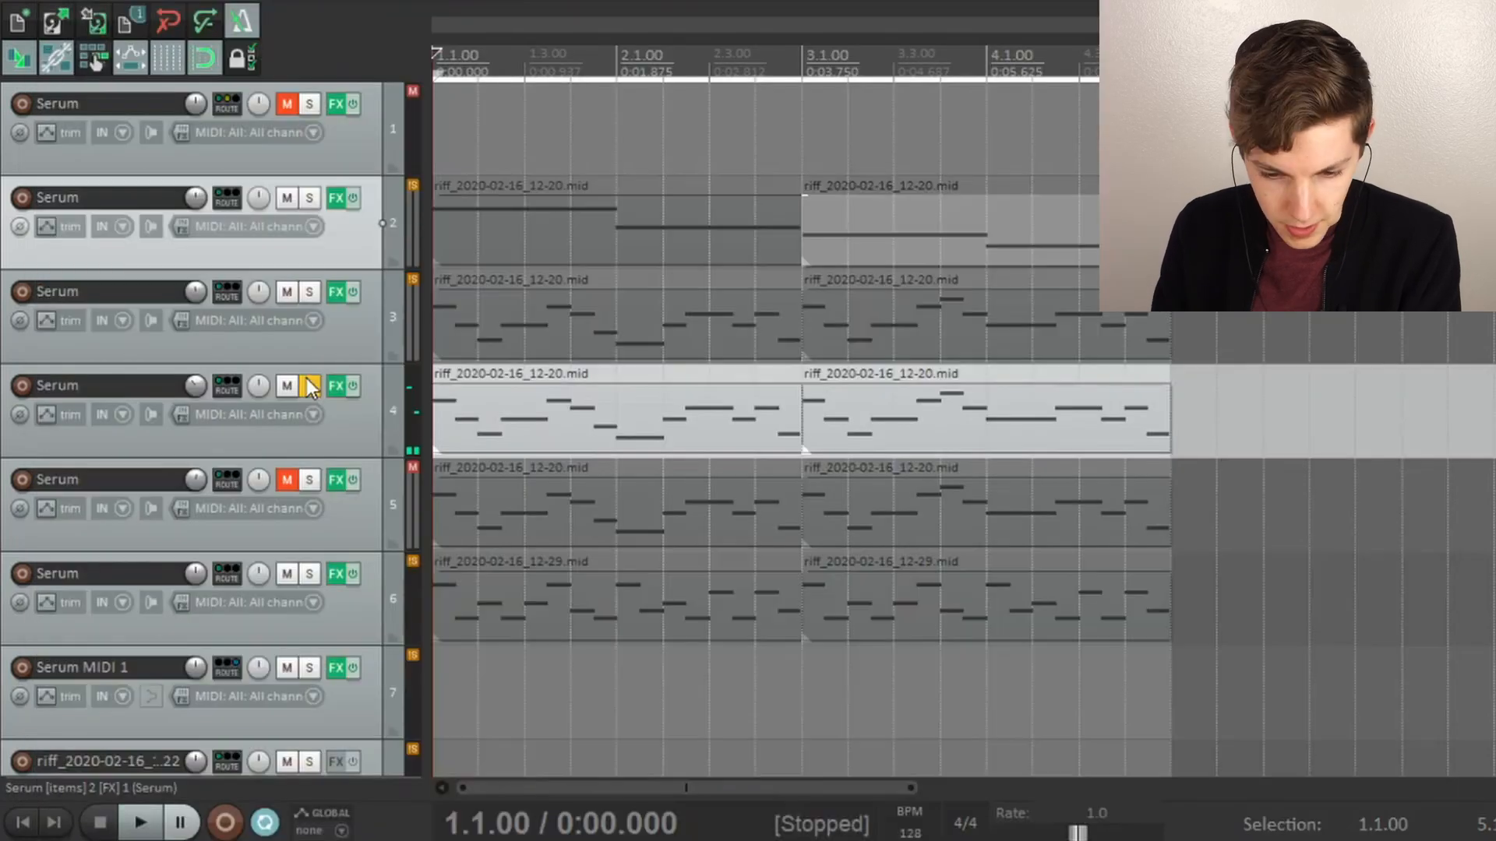
Unsolo track 4 and play back the layered mix while checking all the tracks, stopping playback at the end.
click(309, 386)
key(space)
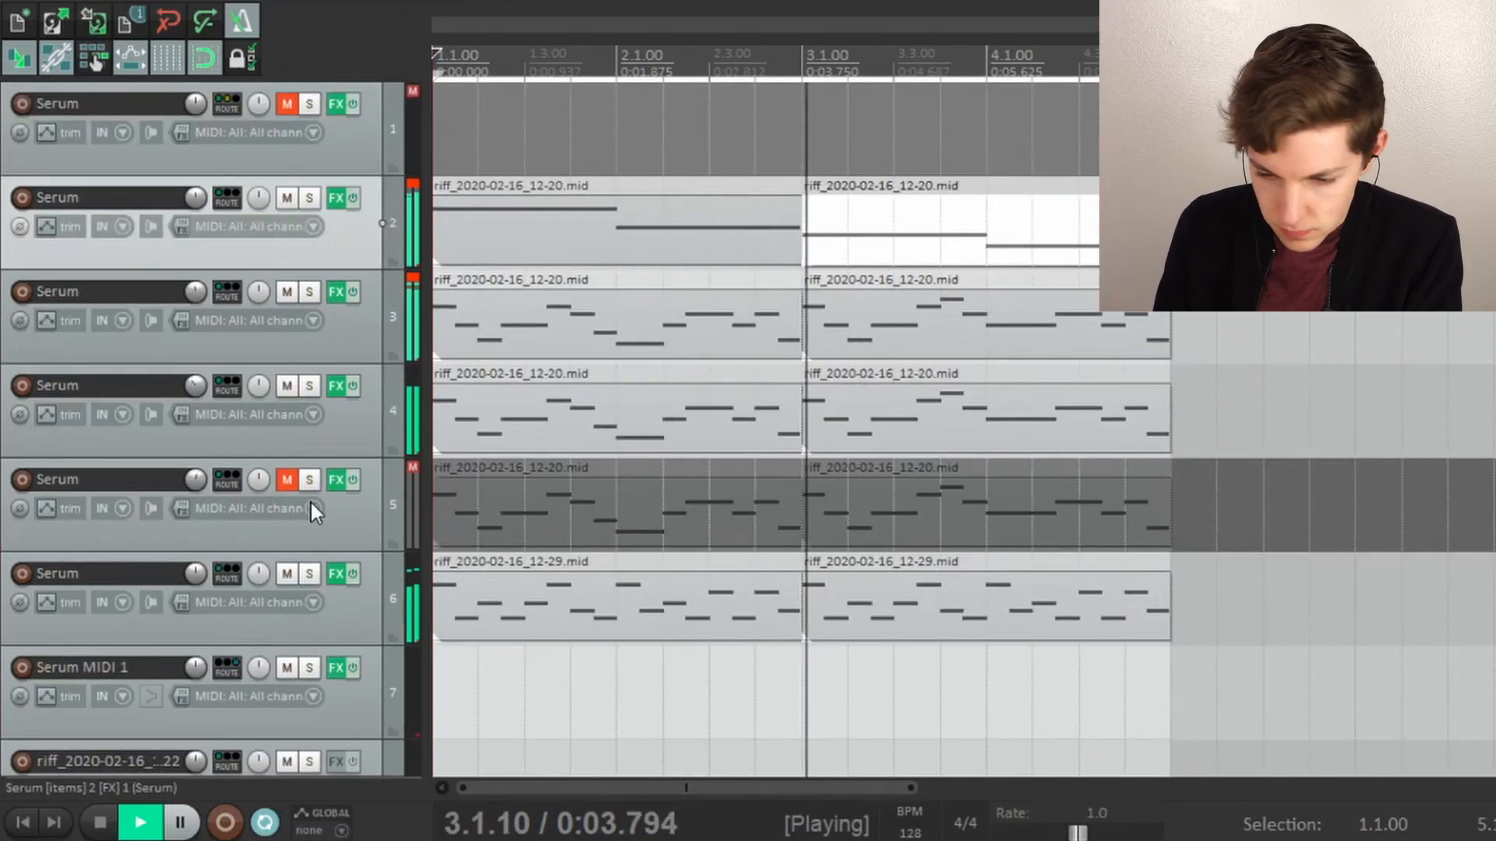
scroll(311, 503, down, 3)
scroll(311, 502, up, 3)
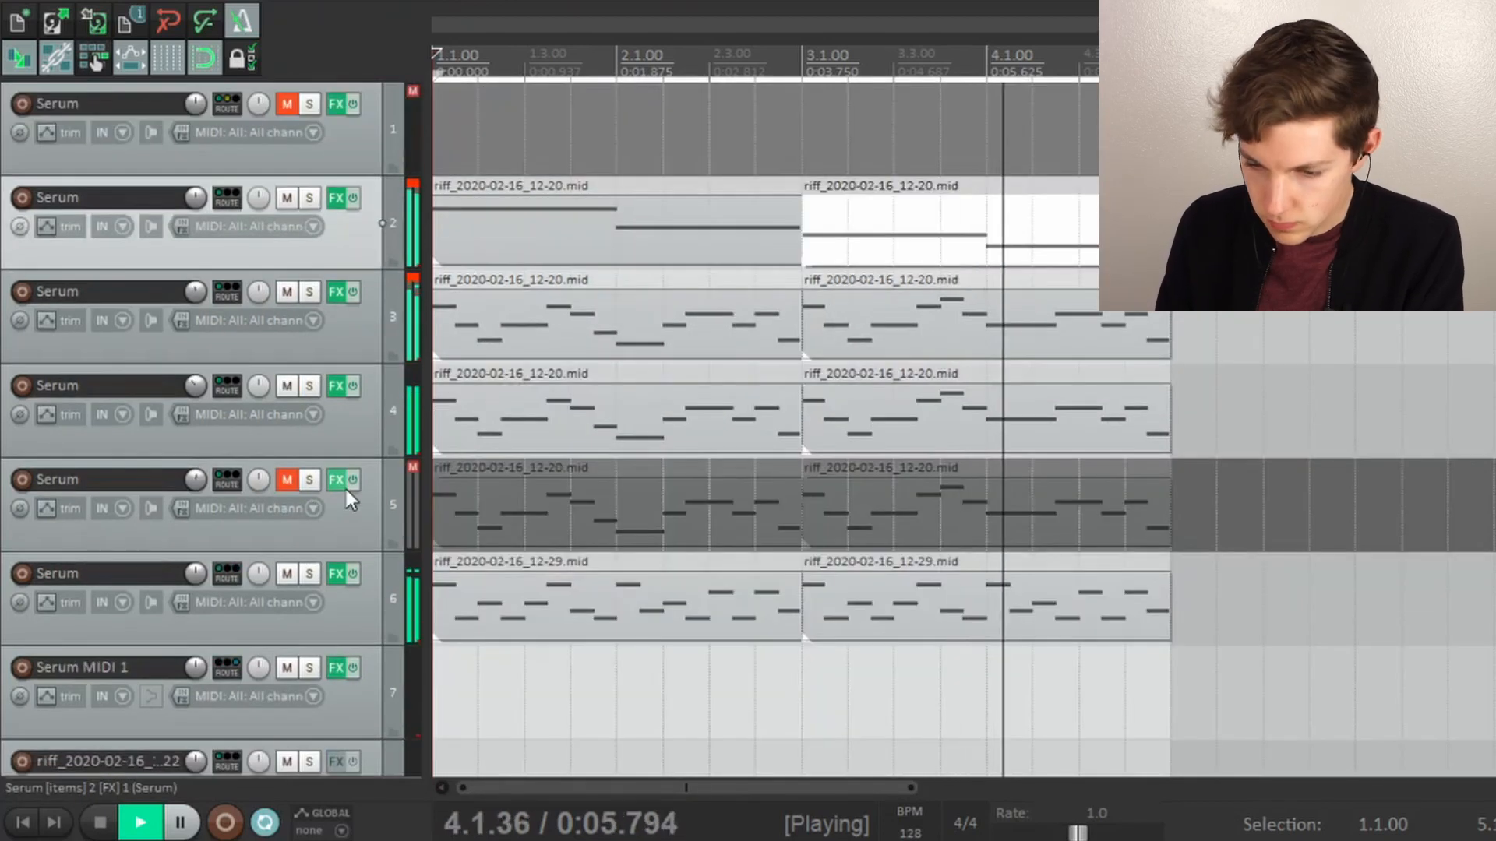
scroll(346, 490, down, 3)
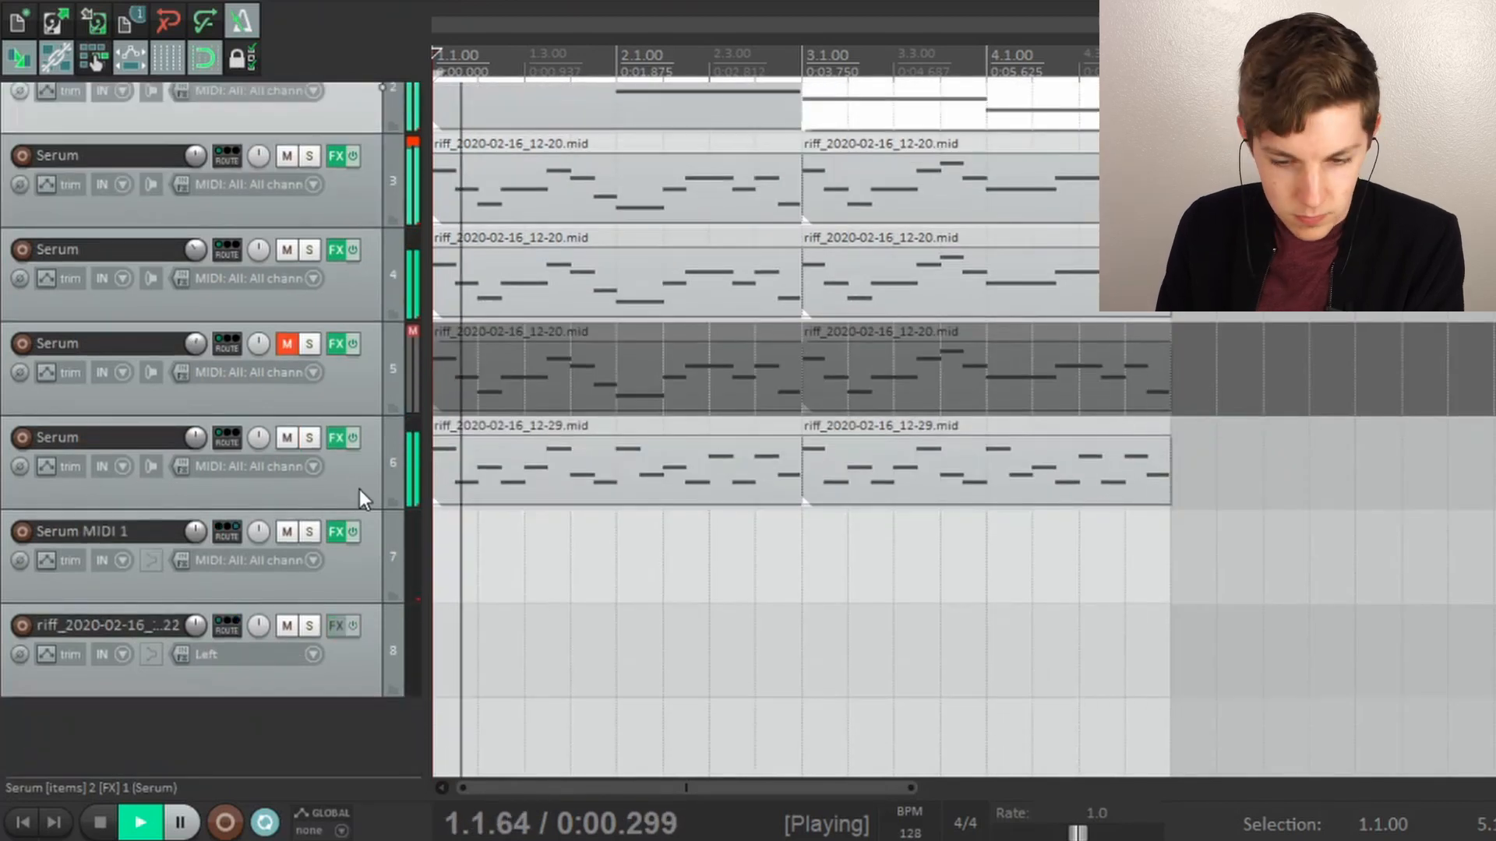
scroll(361, 489, up, 3)
scroll(355, 485, down, 3)
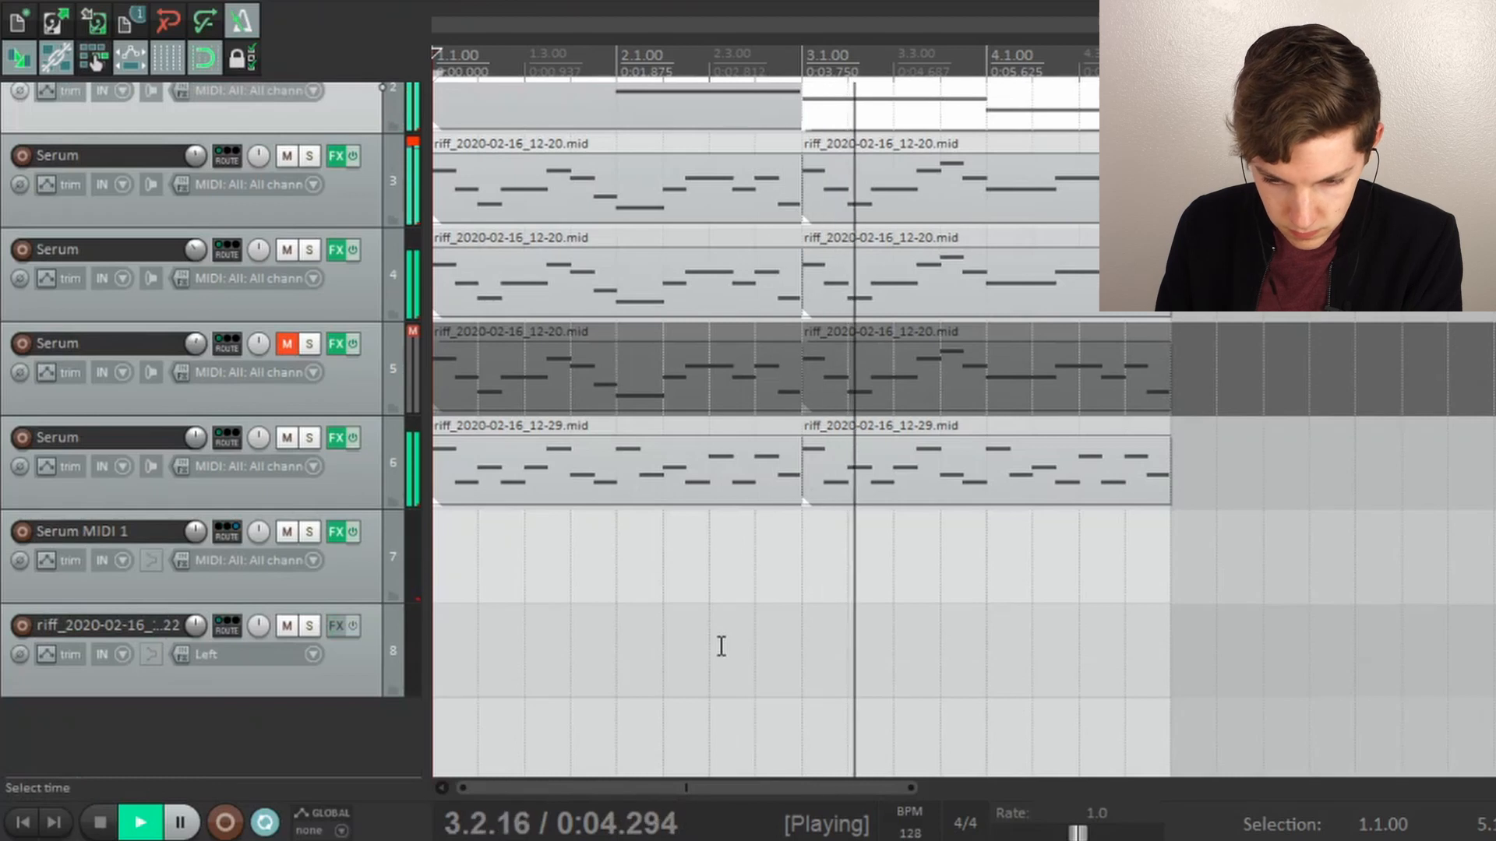
scroll(721, 644, down, 2)
scroll(333, 483, up, 3)
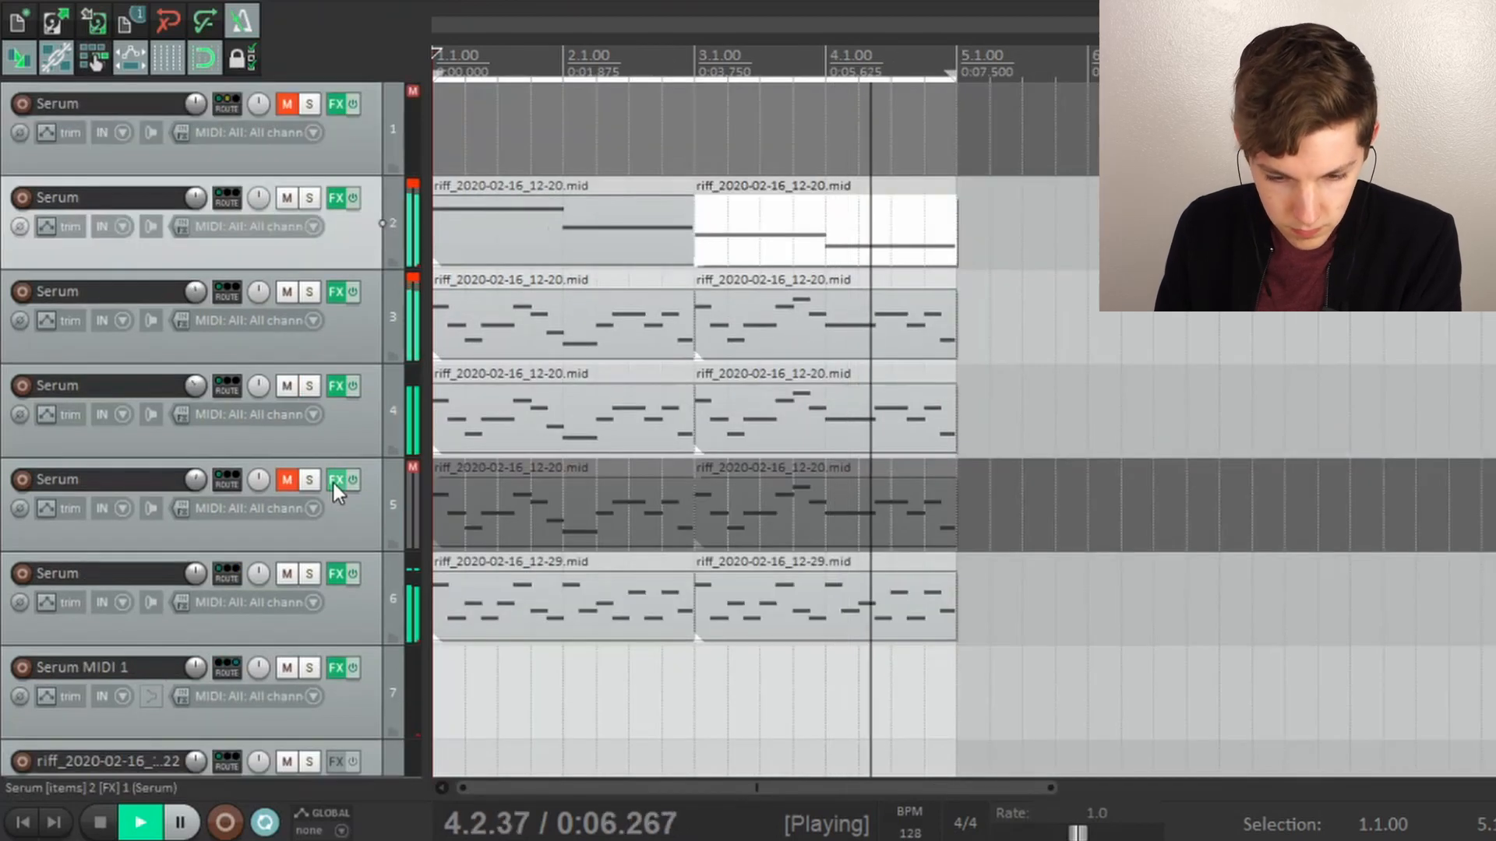
key(space)
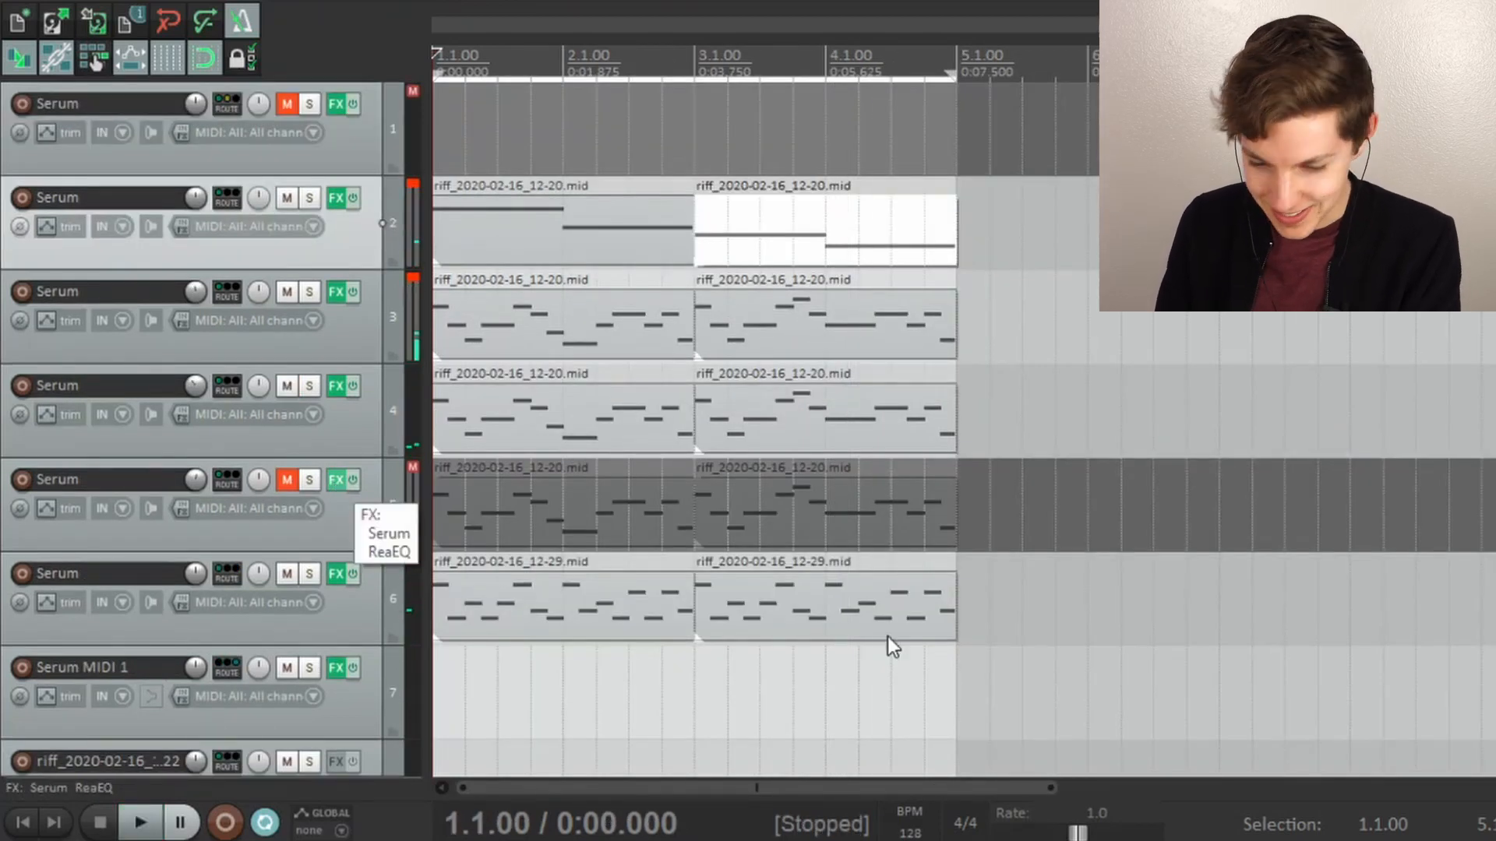
Switch to the Projects folder in File Explorer and open the drum library folder marked (All of them).
key(super+d)
double_click(502, 732)
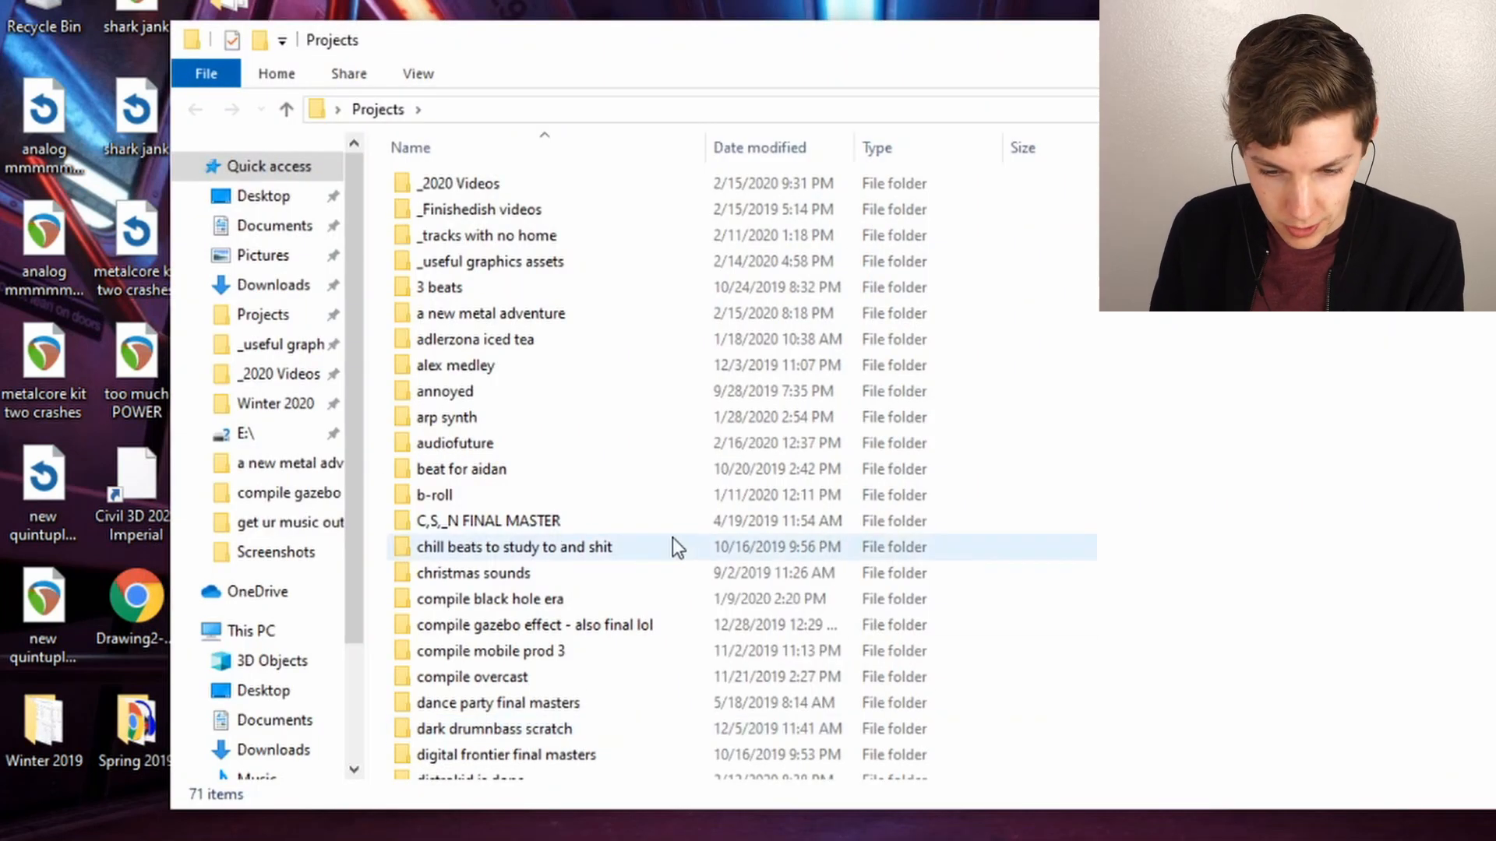
scroll(615, 524, down, 2)
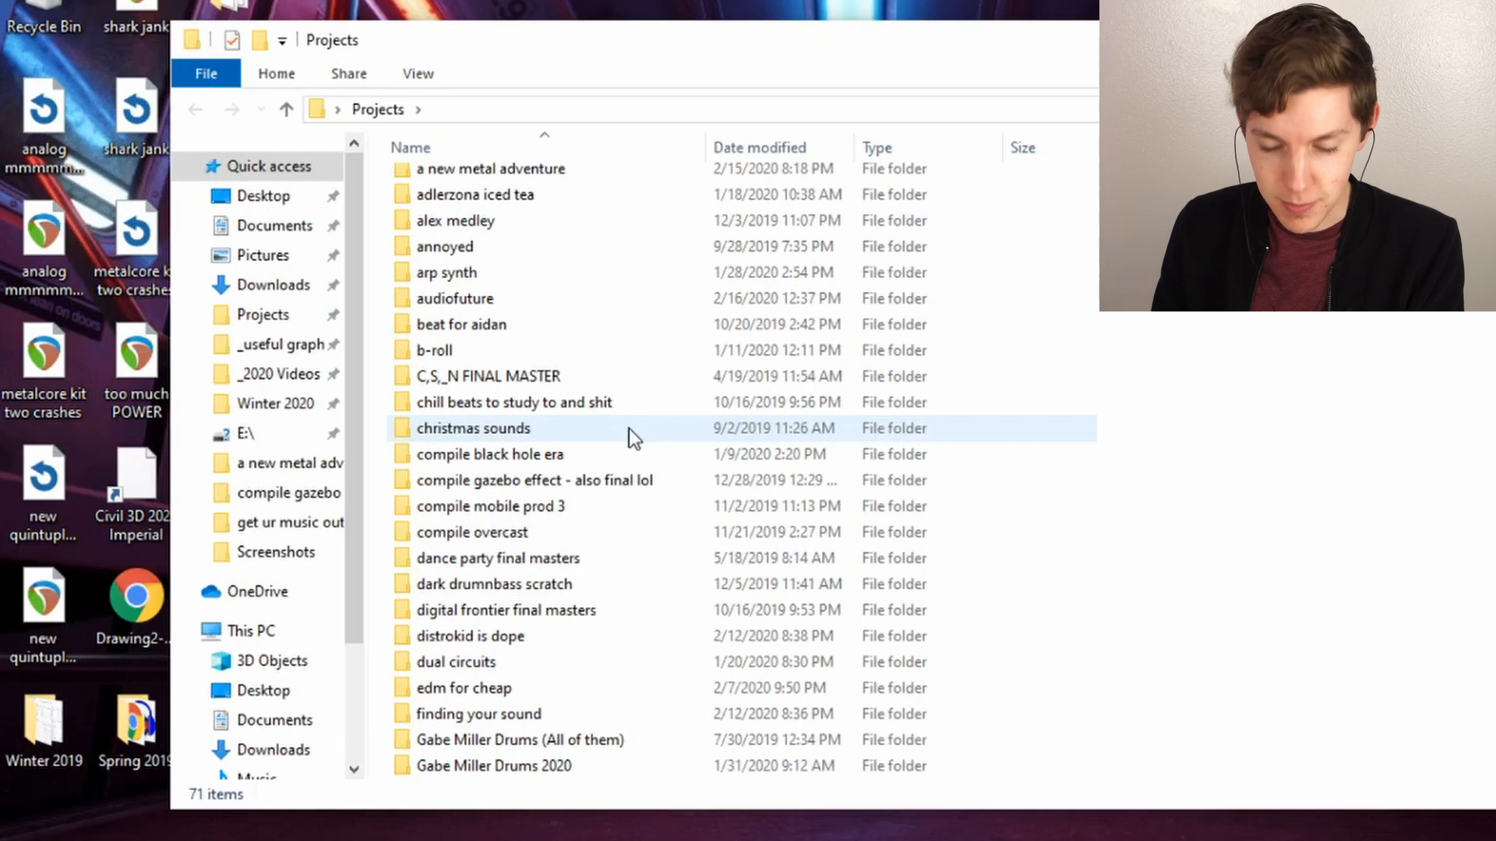
scroll(565, 506, down, 1)
scroll(561, 516, down, 2)
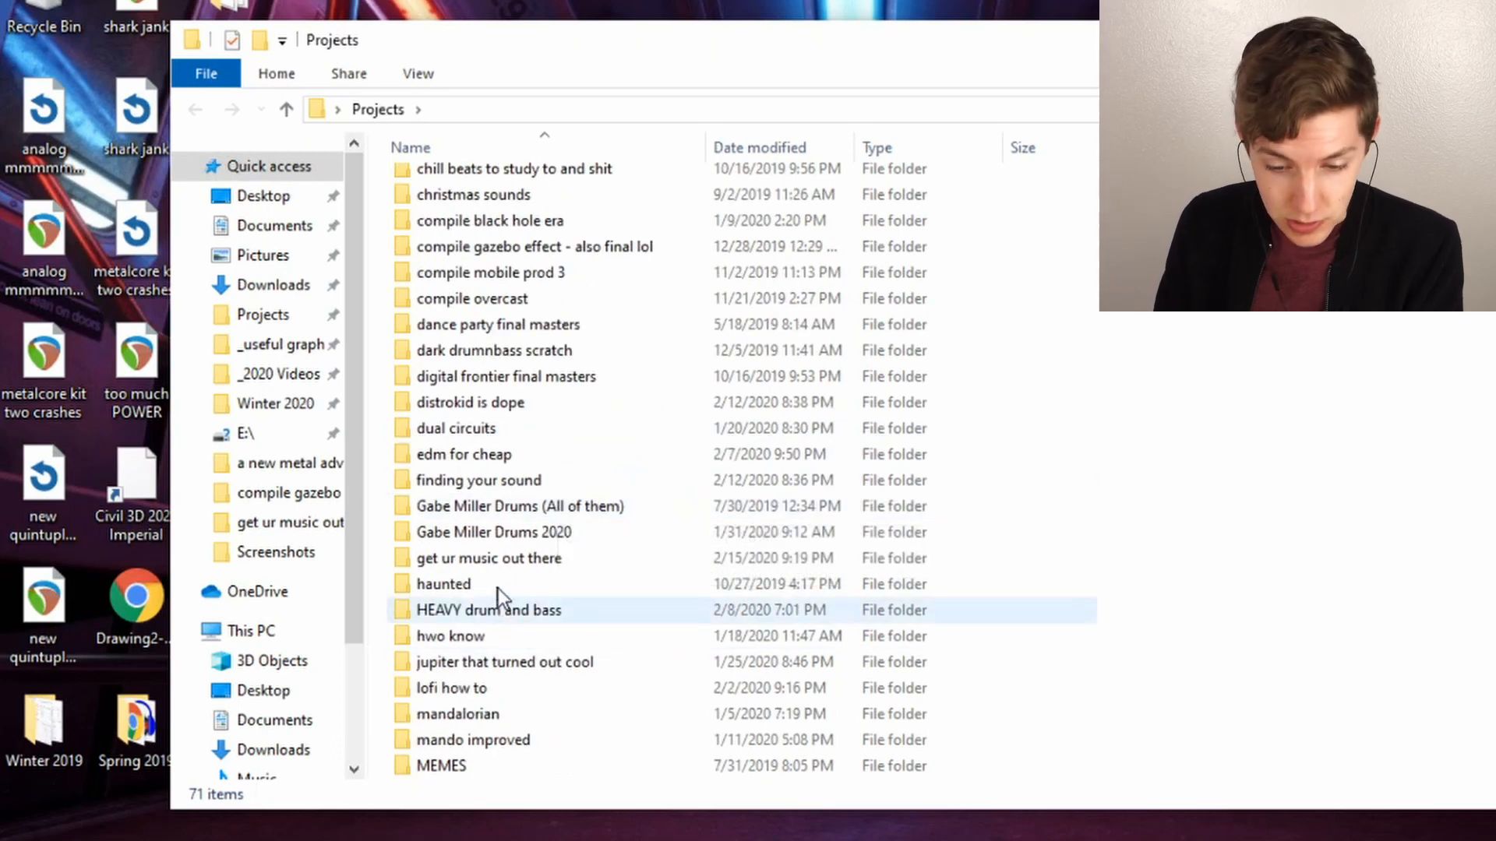
double_click(502, 506)
Import the beam tambourine 128 loop from the Loops folder onto a new track below the others in REAPER.
drag(487, 364, 735, 685)
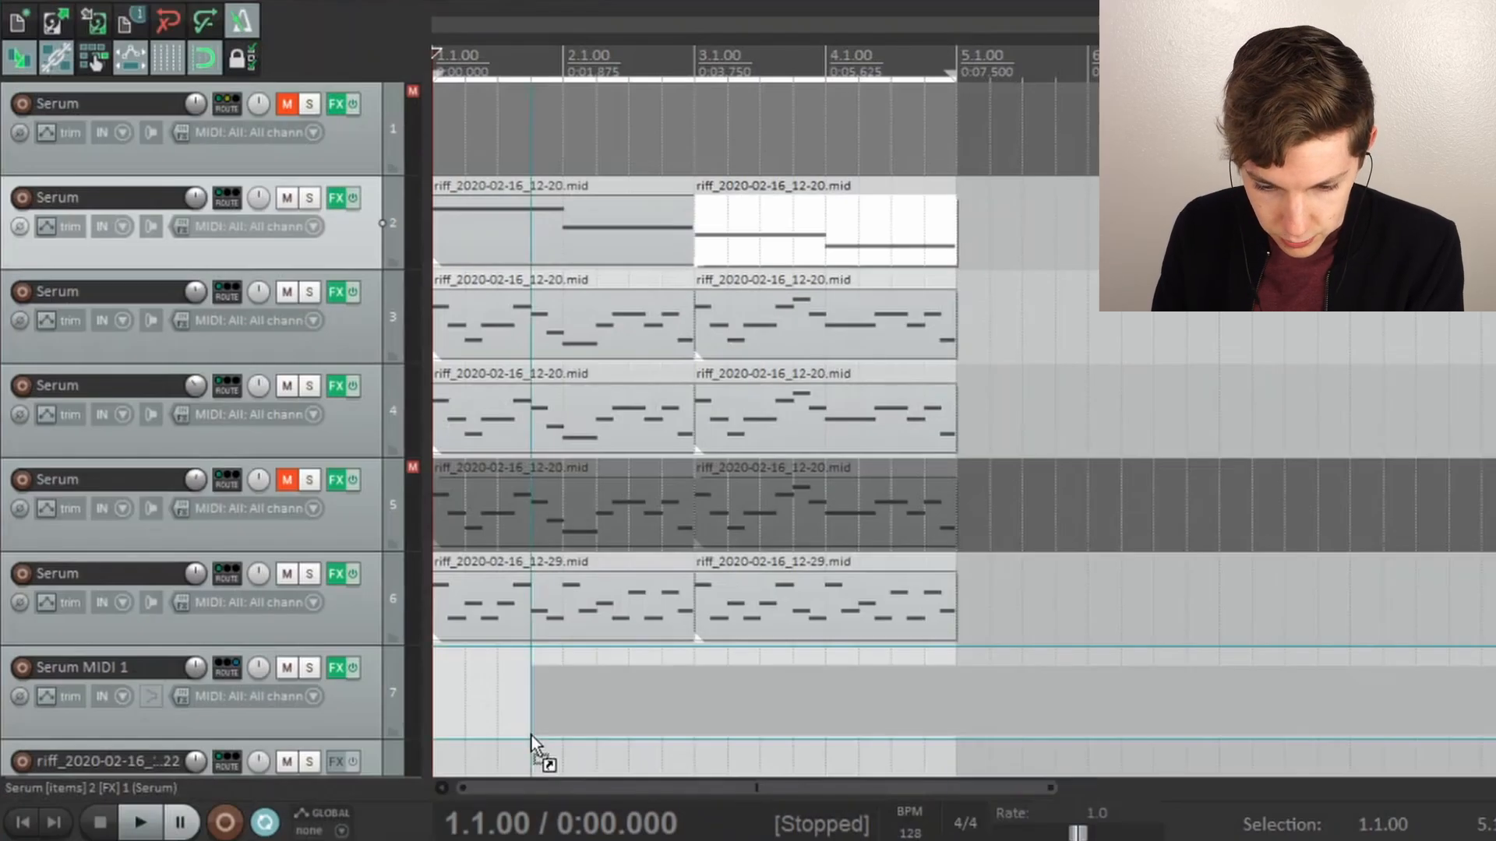
key(Escape)
scroll(274, 593, down, 3)
click(623, 839)
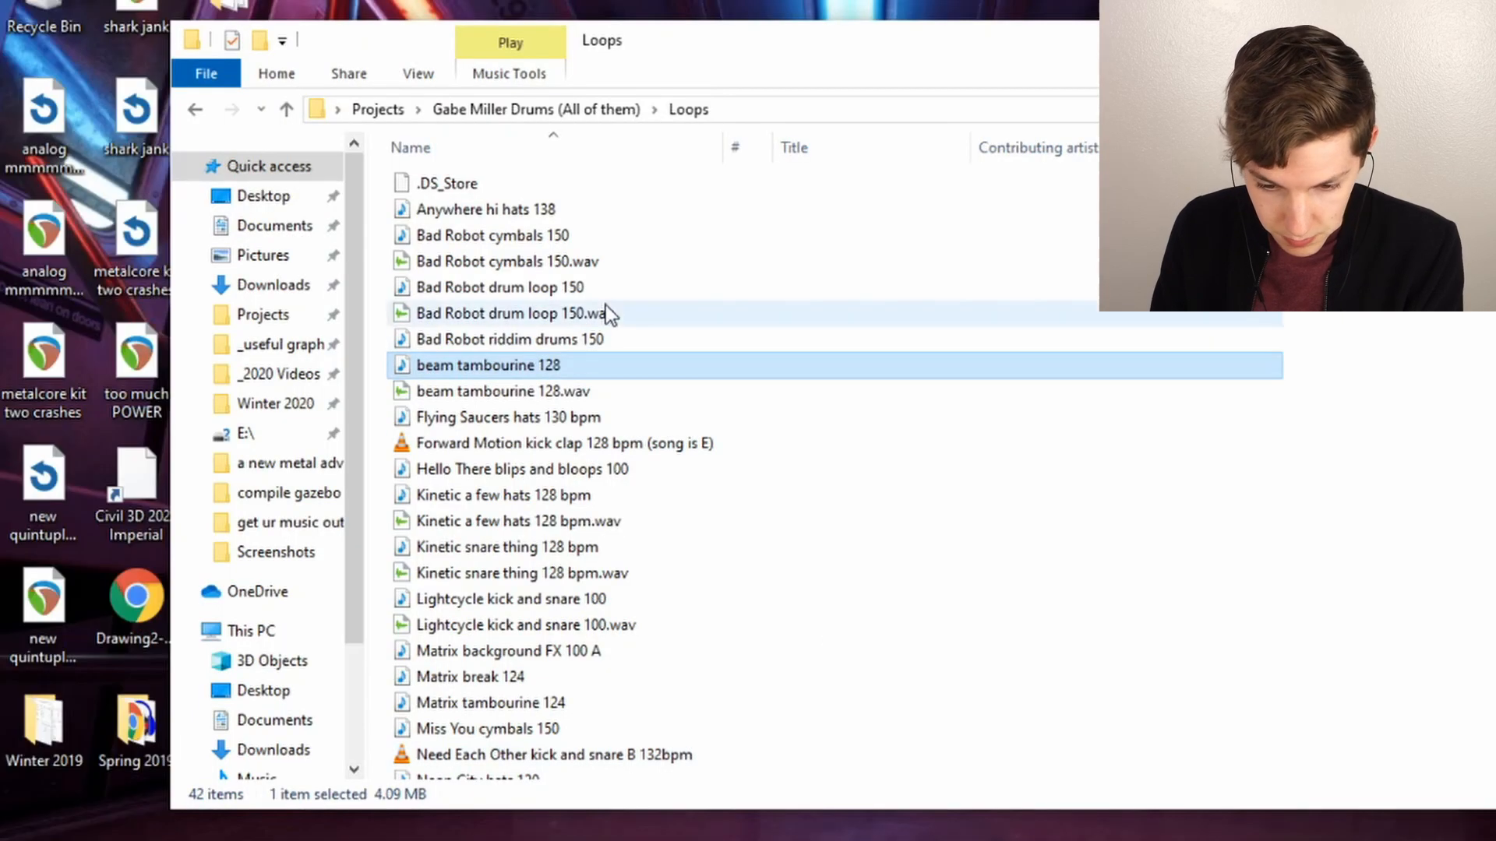
drag(542, 367, 1032, 838)
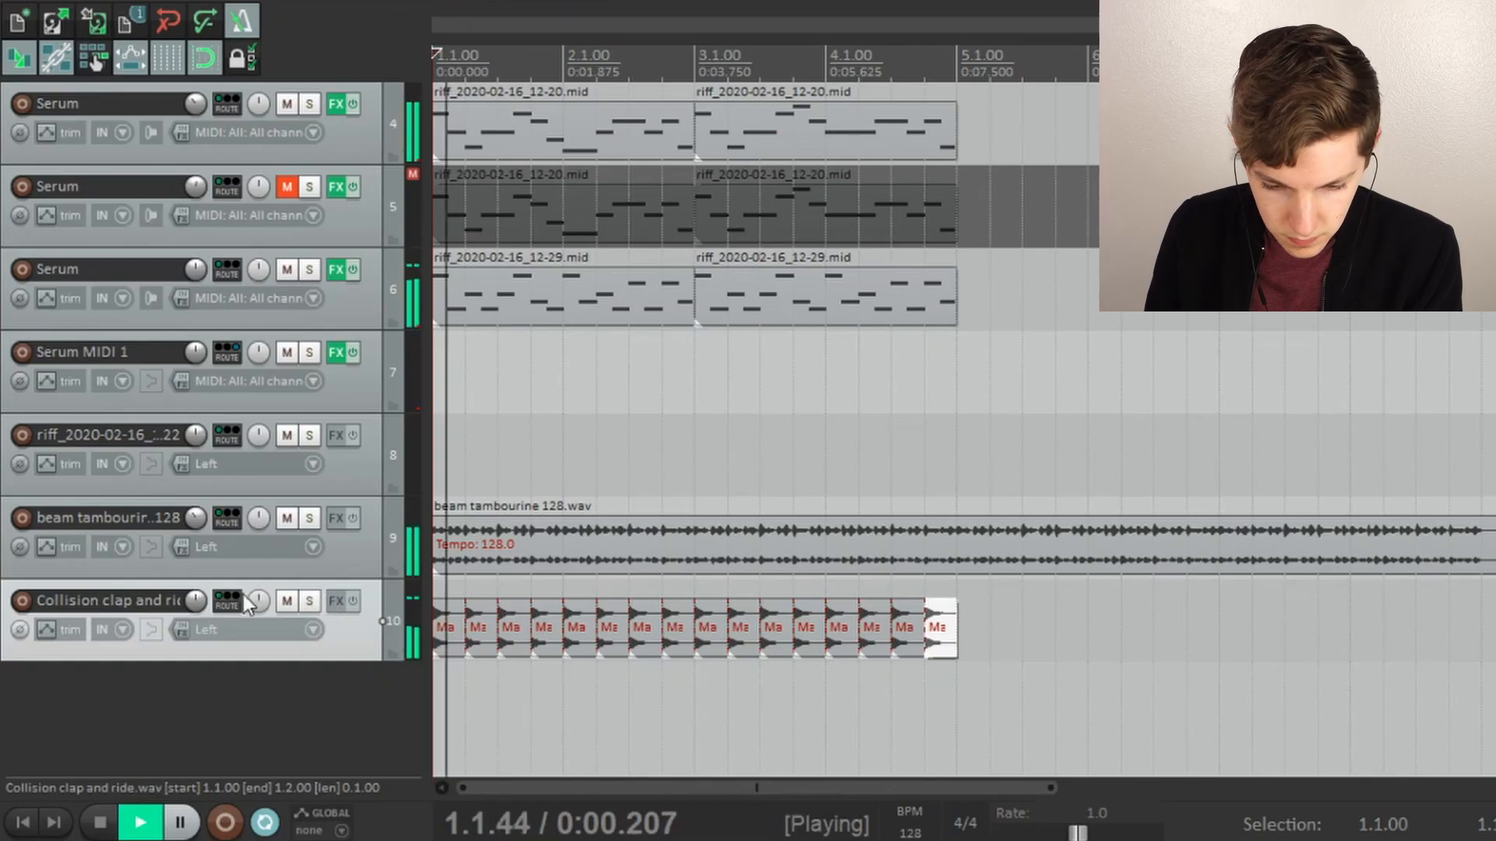
Adjust the volume of the Collision clap and ride track, solo it and open its effects.
drag(195, 601, 196, 608)
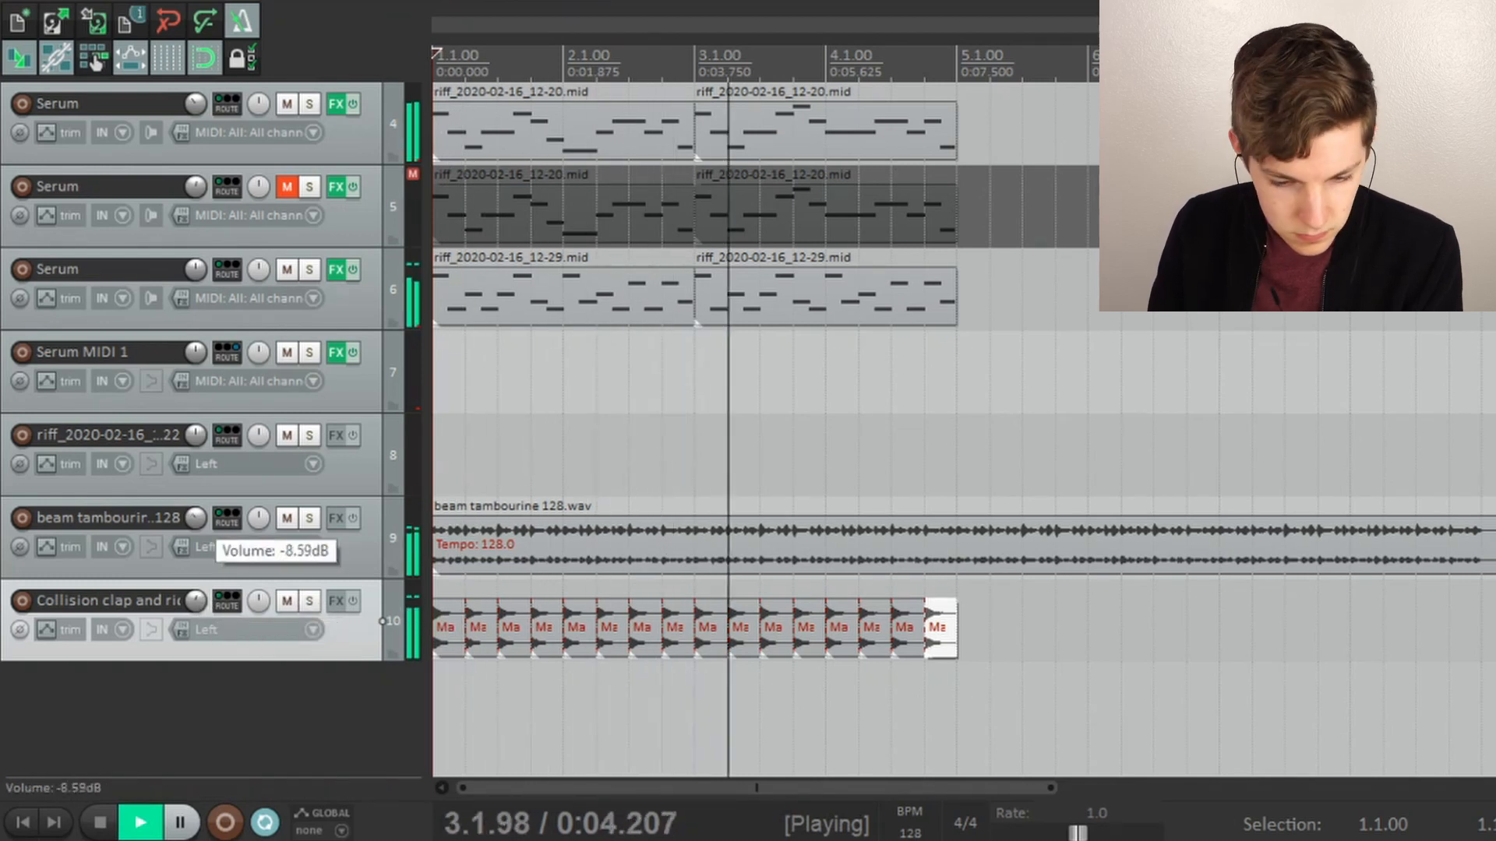
click(308, 600)
click(336, 600)
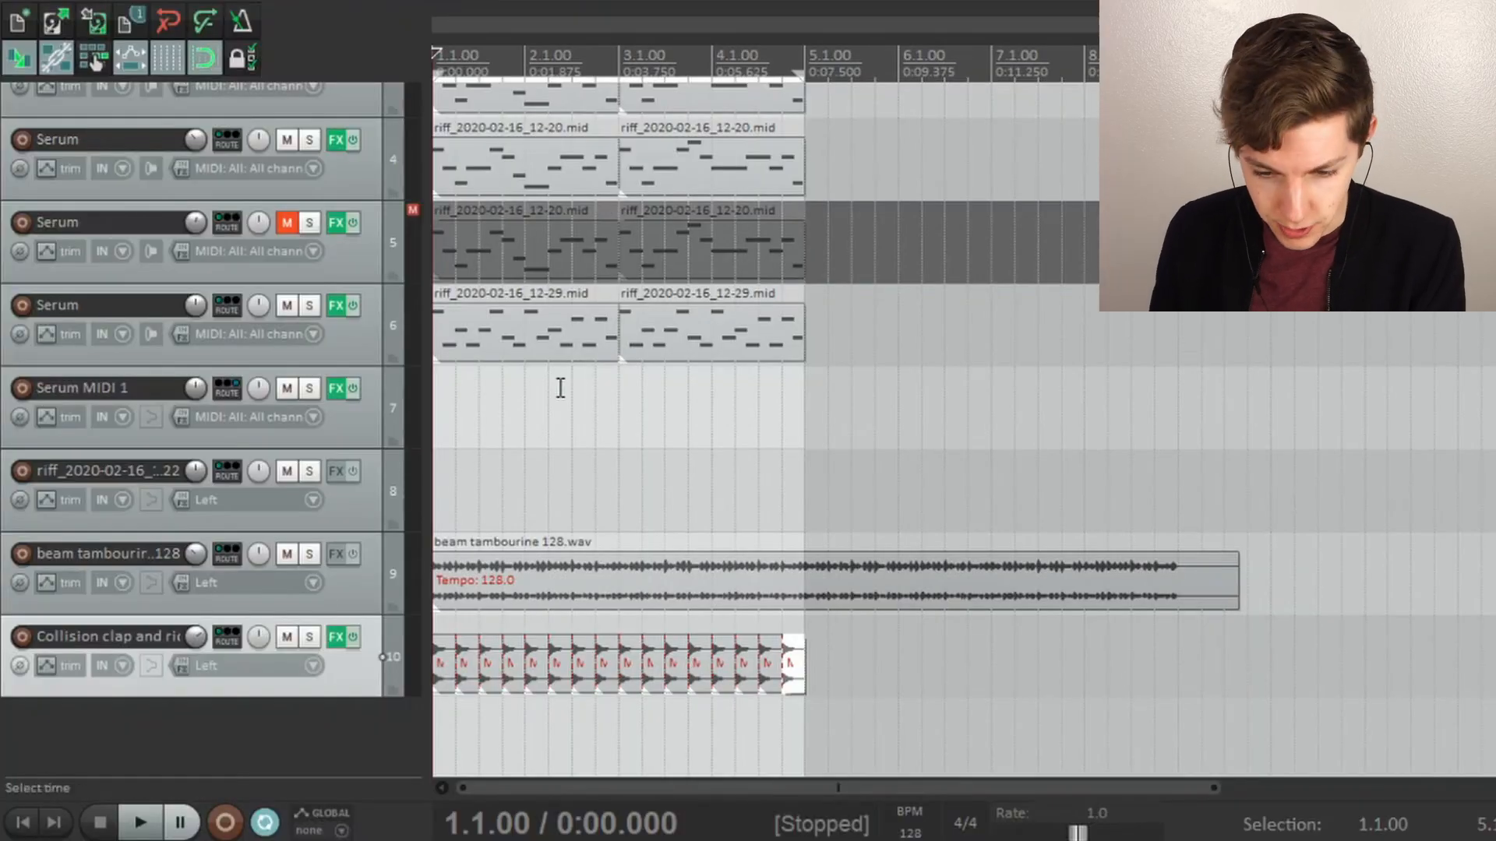
Start a new empty project.
scroll(560, 387, up, 2)
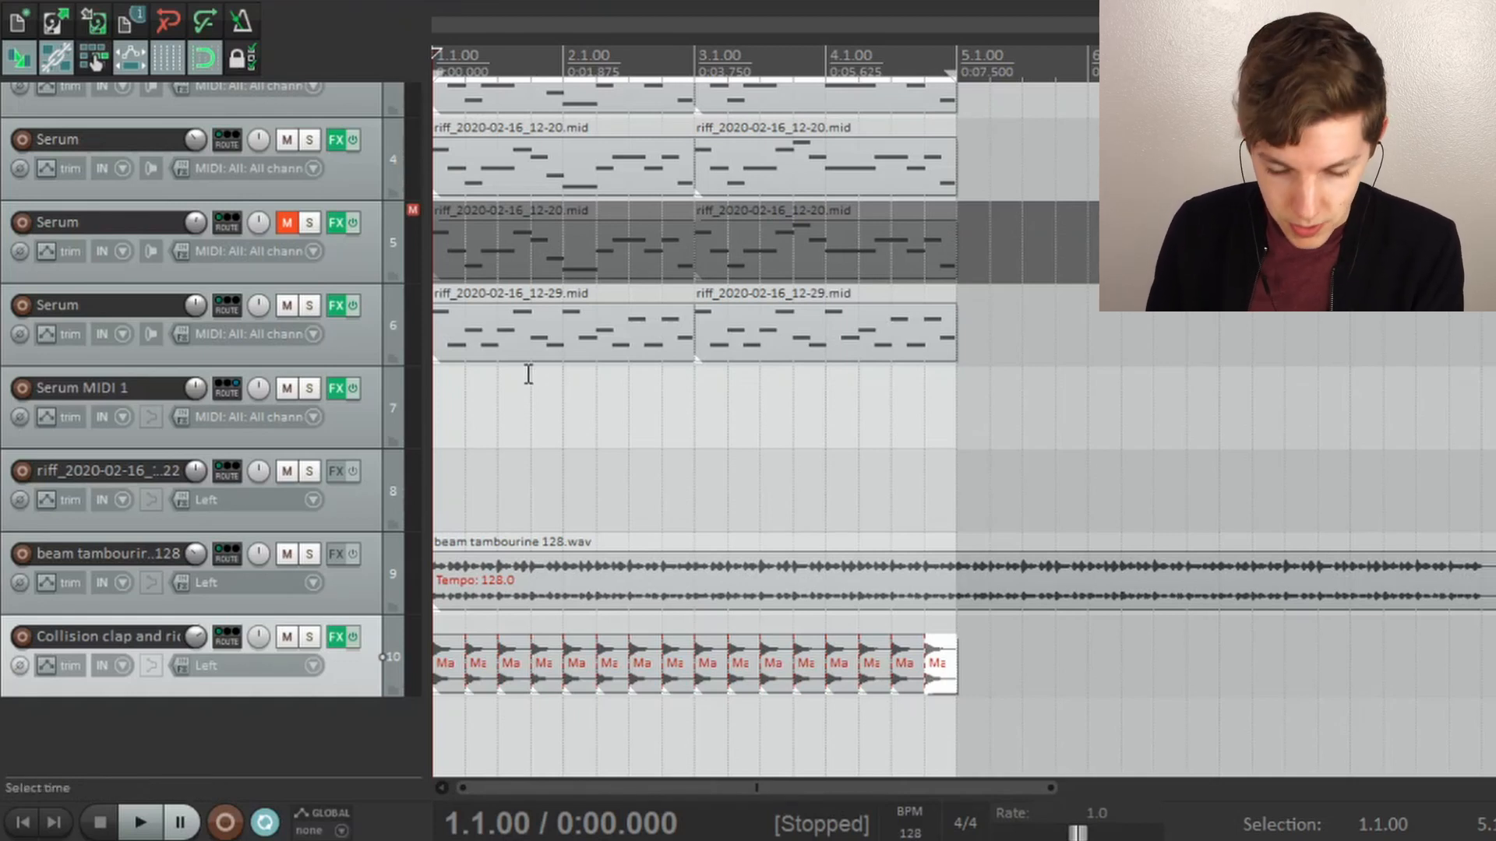
click(19, 0)
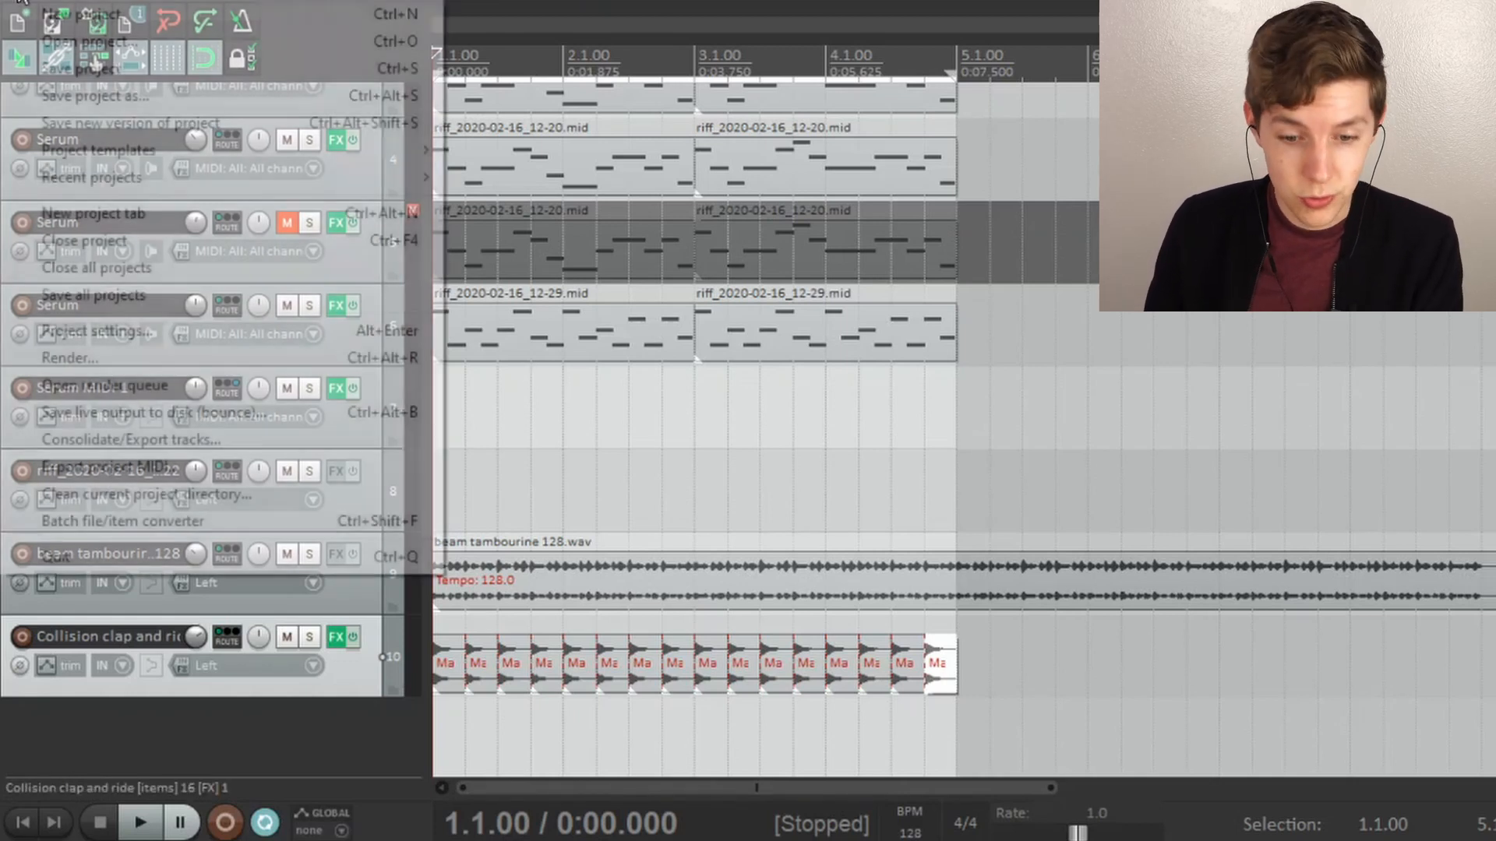
click(158, 13)
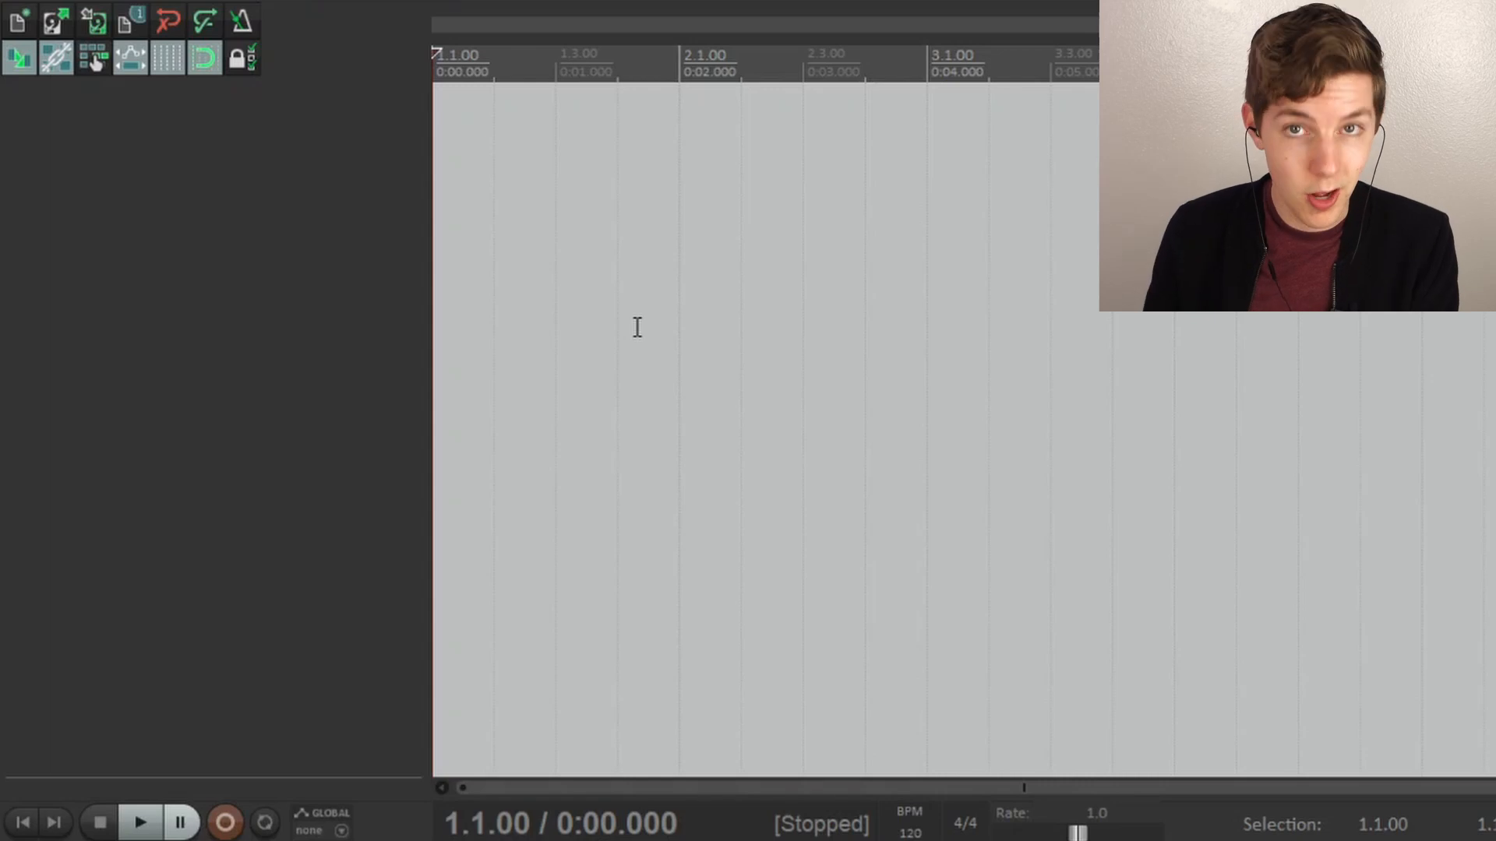
Insert the Audiomodern Playbeat virtual instrument, VSTi version with 10 outputs, on a new track.
click(147, 0)
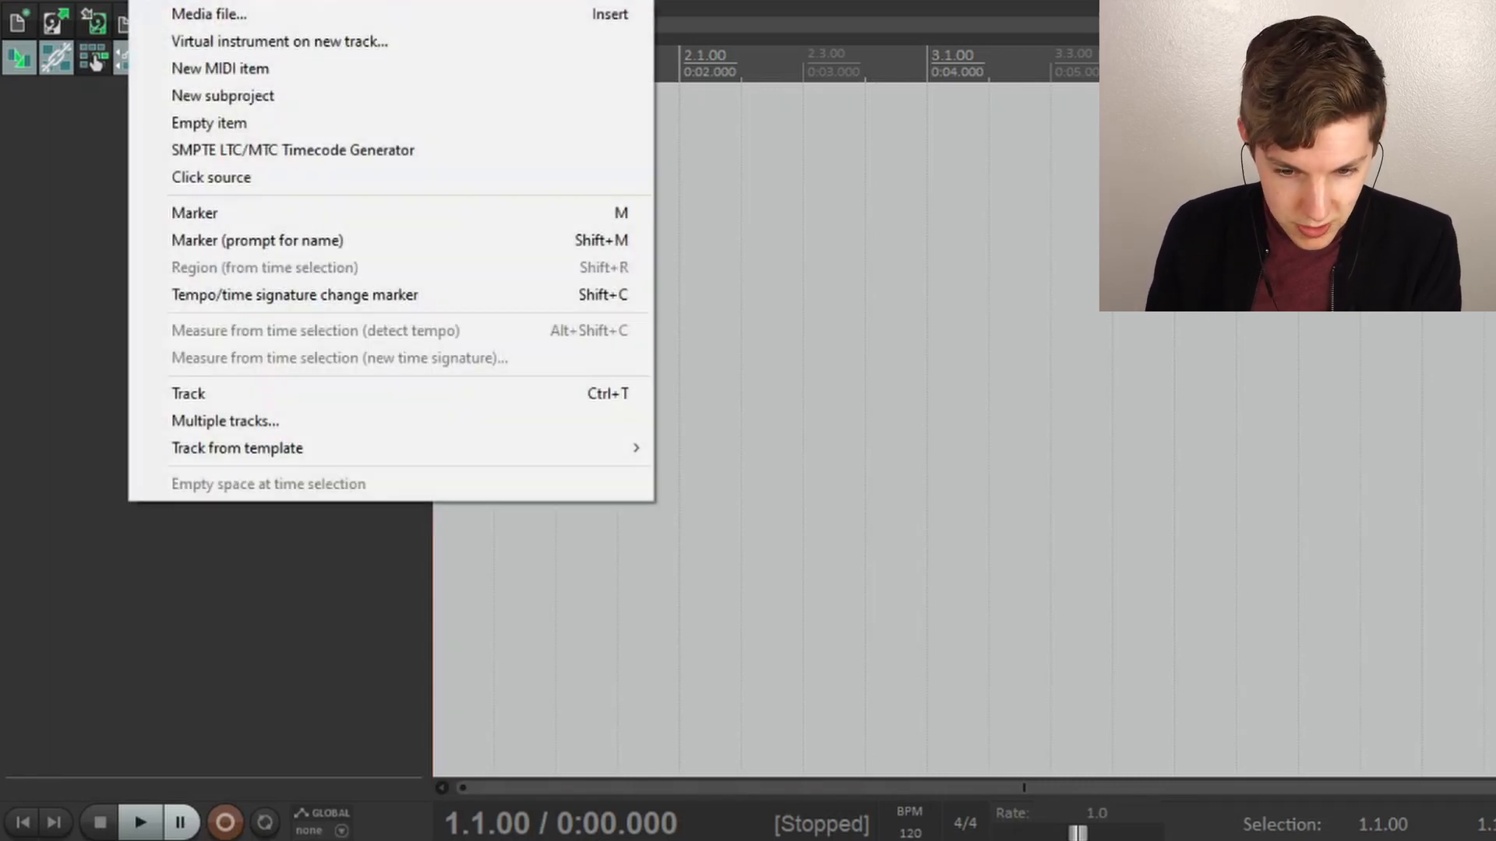
mouse_move(56, 0)
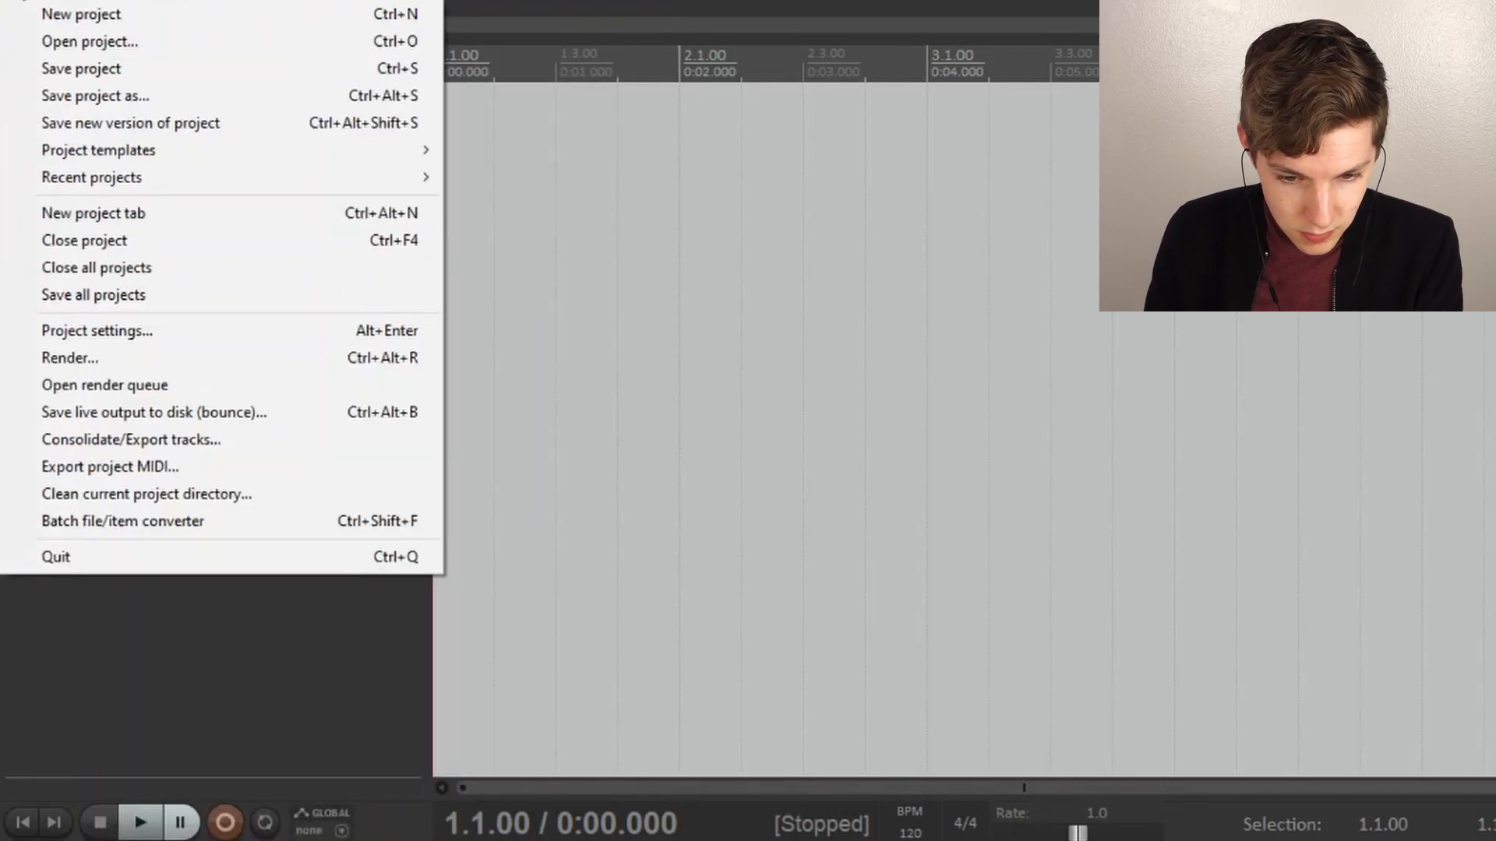
mouse_move(195, 0)
mouse_move(250, 2)
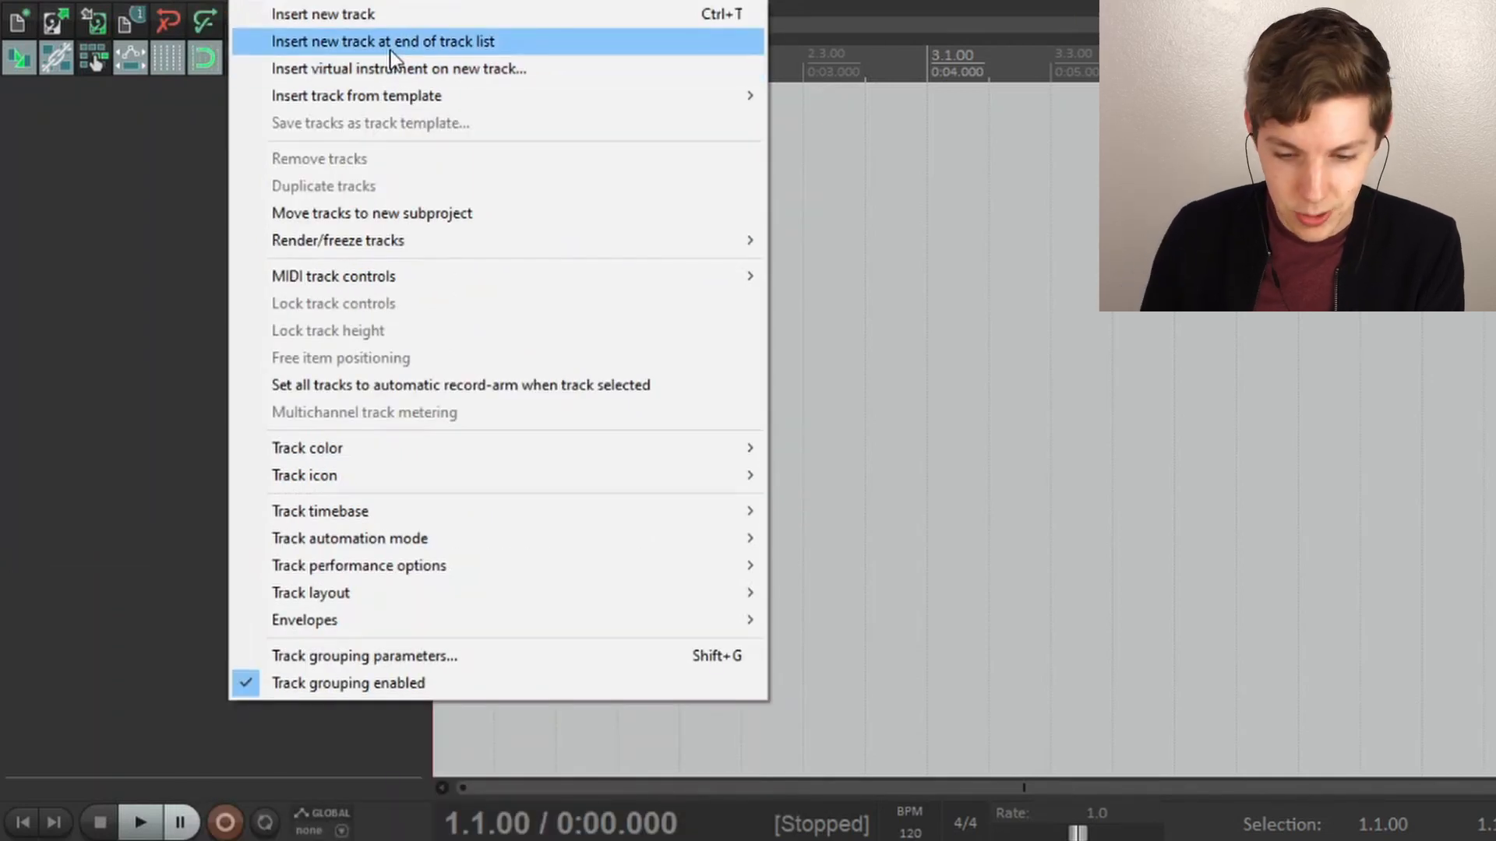
click(373, 69)
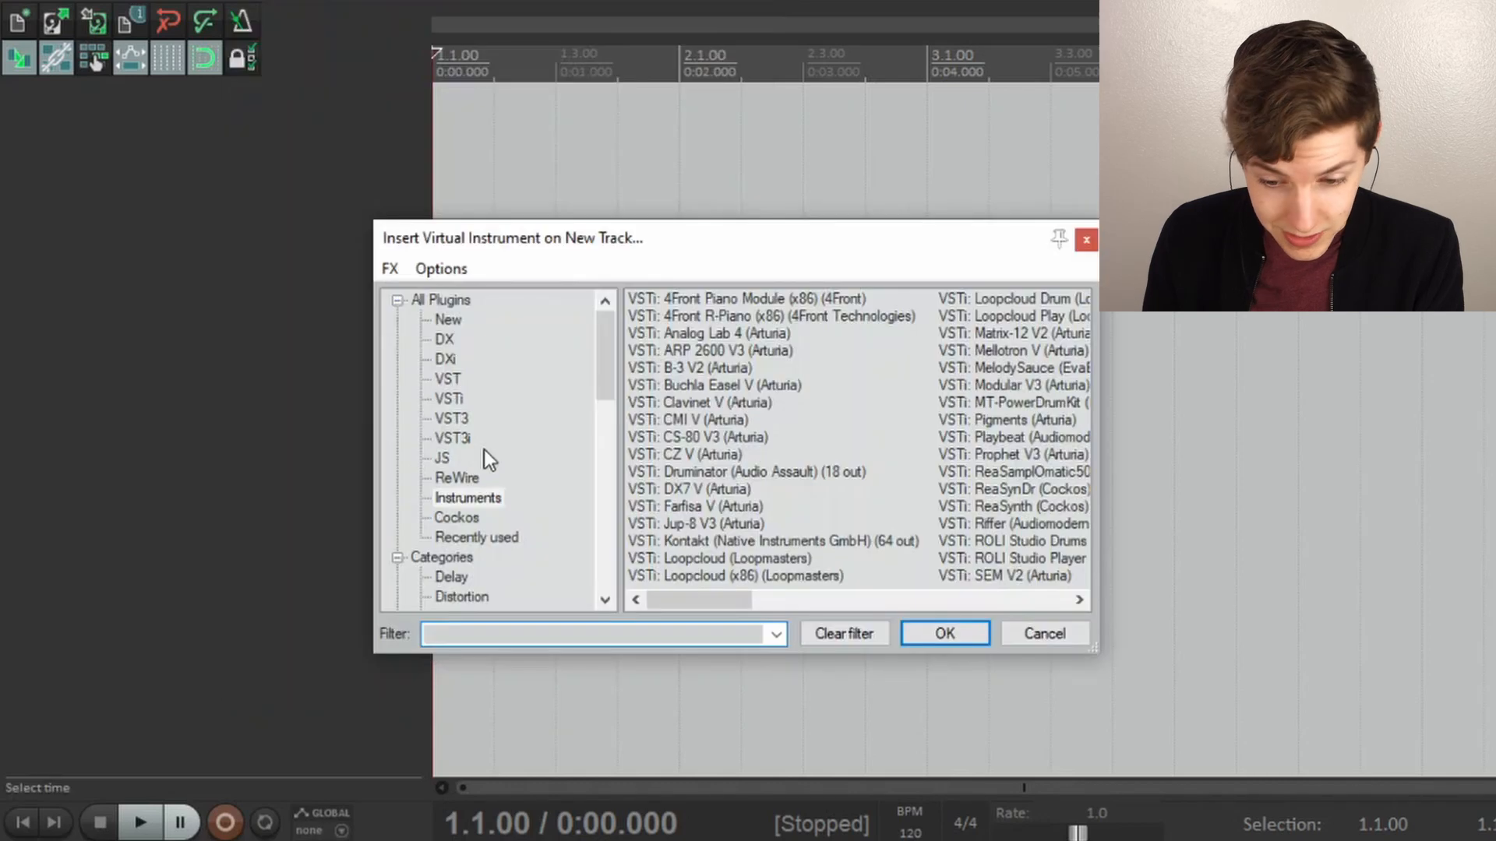
scroll(491, 421, down, 8)
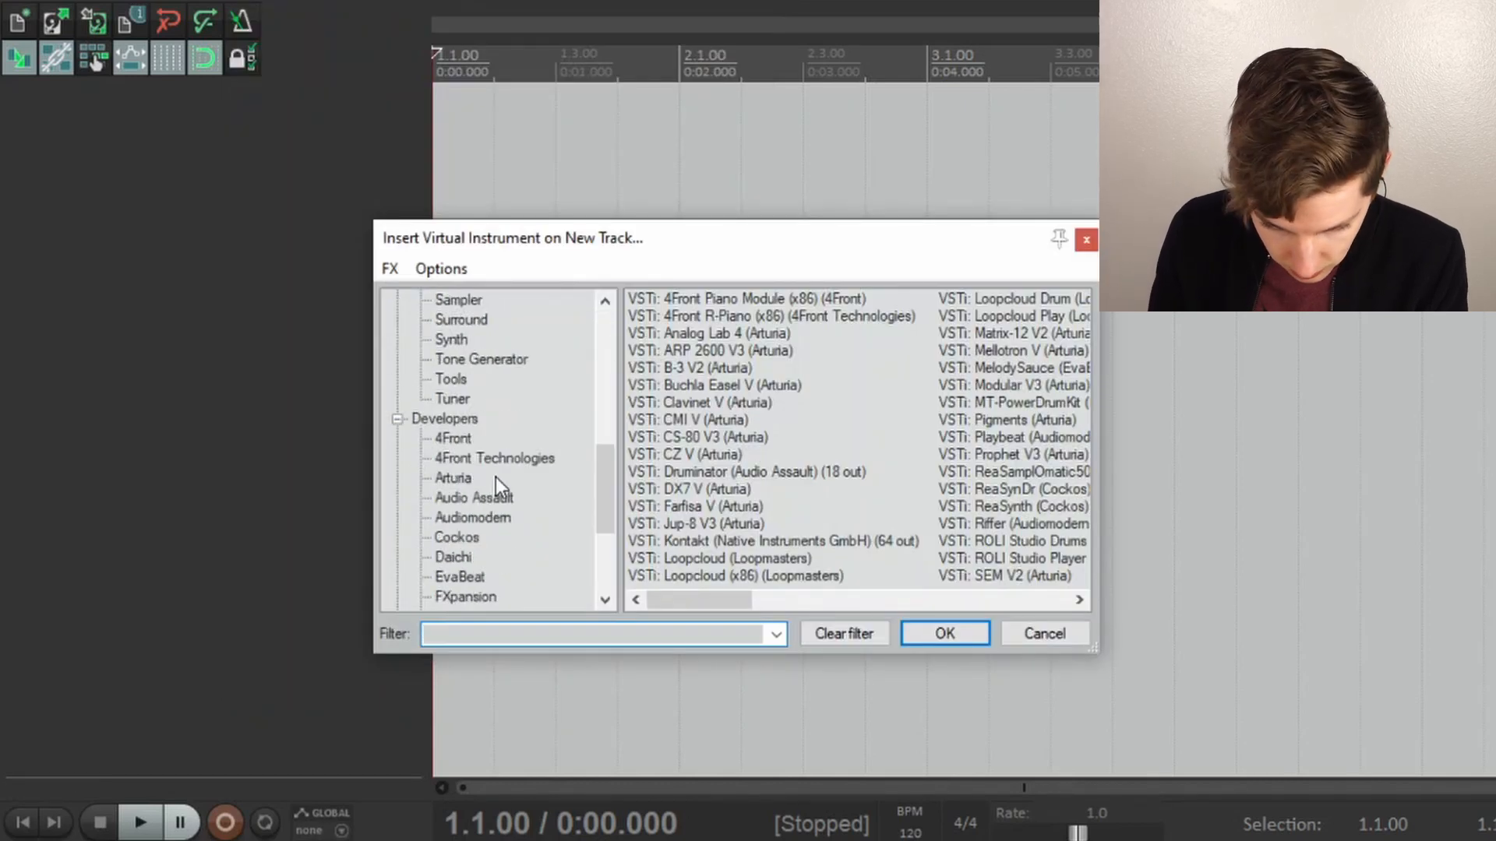
click(486, 521)
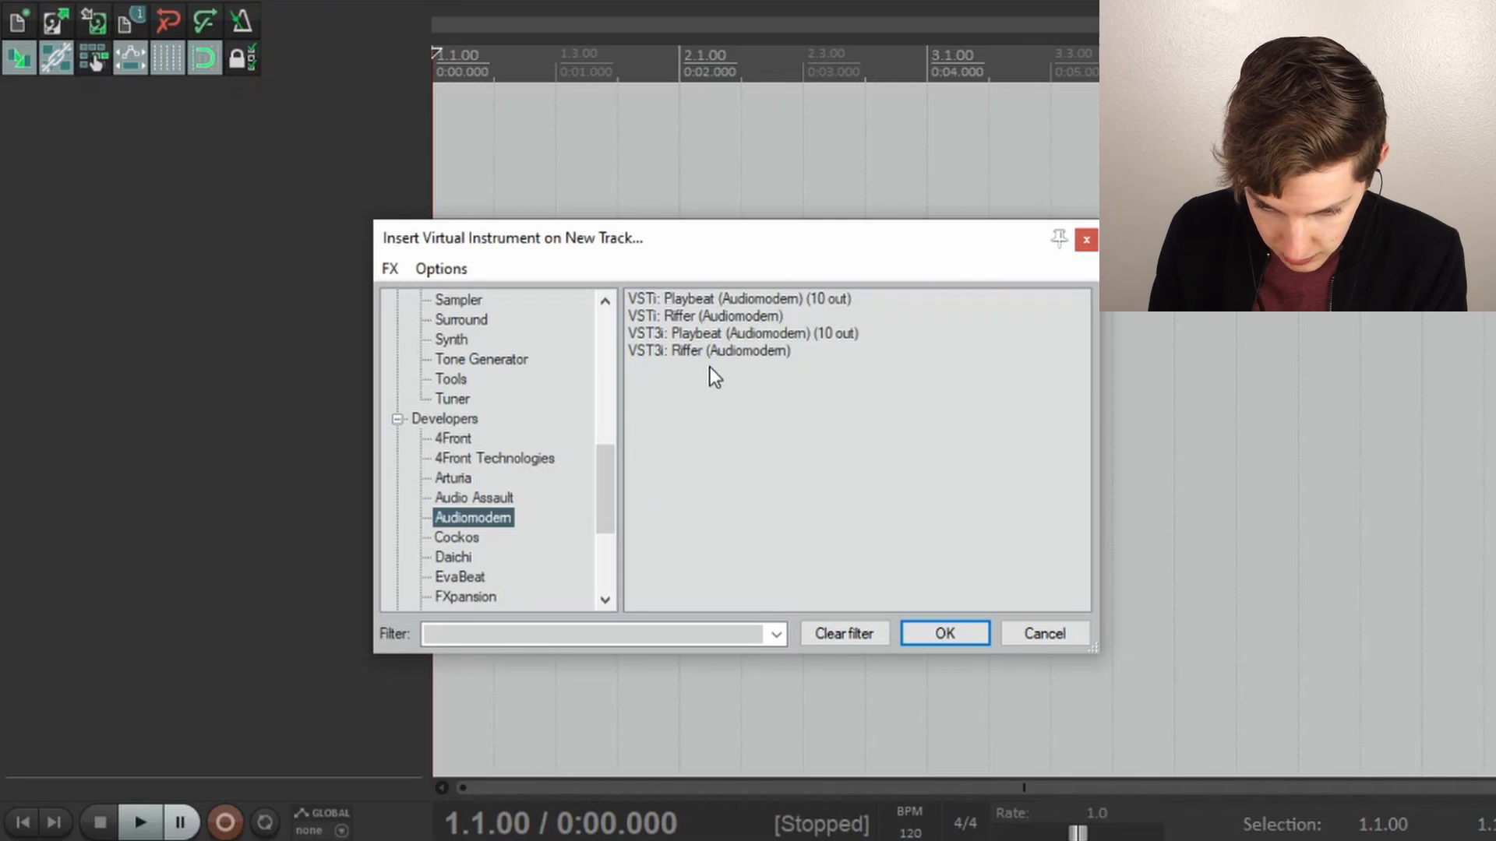
double_click(706, 297)
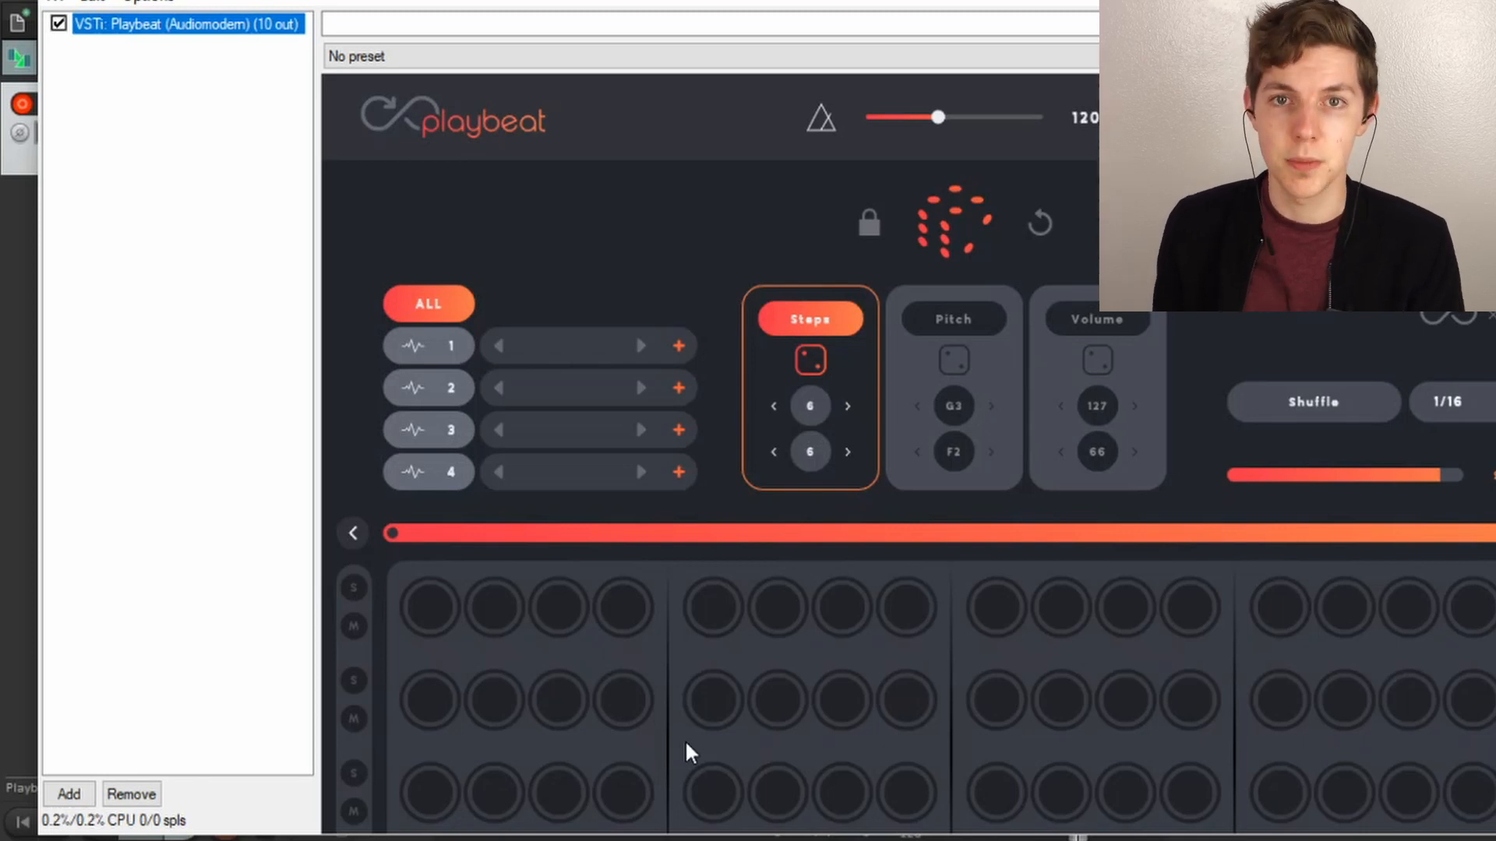
Load samples from the drum library in File Explorer into Playbeat's channels, including tube bonk A2 on channel 2 and the Bedframe kick on channel 3.
mouse_move(635, 839)
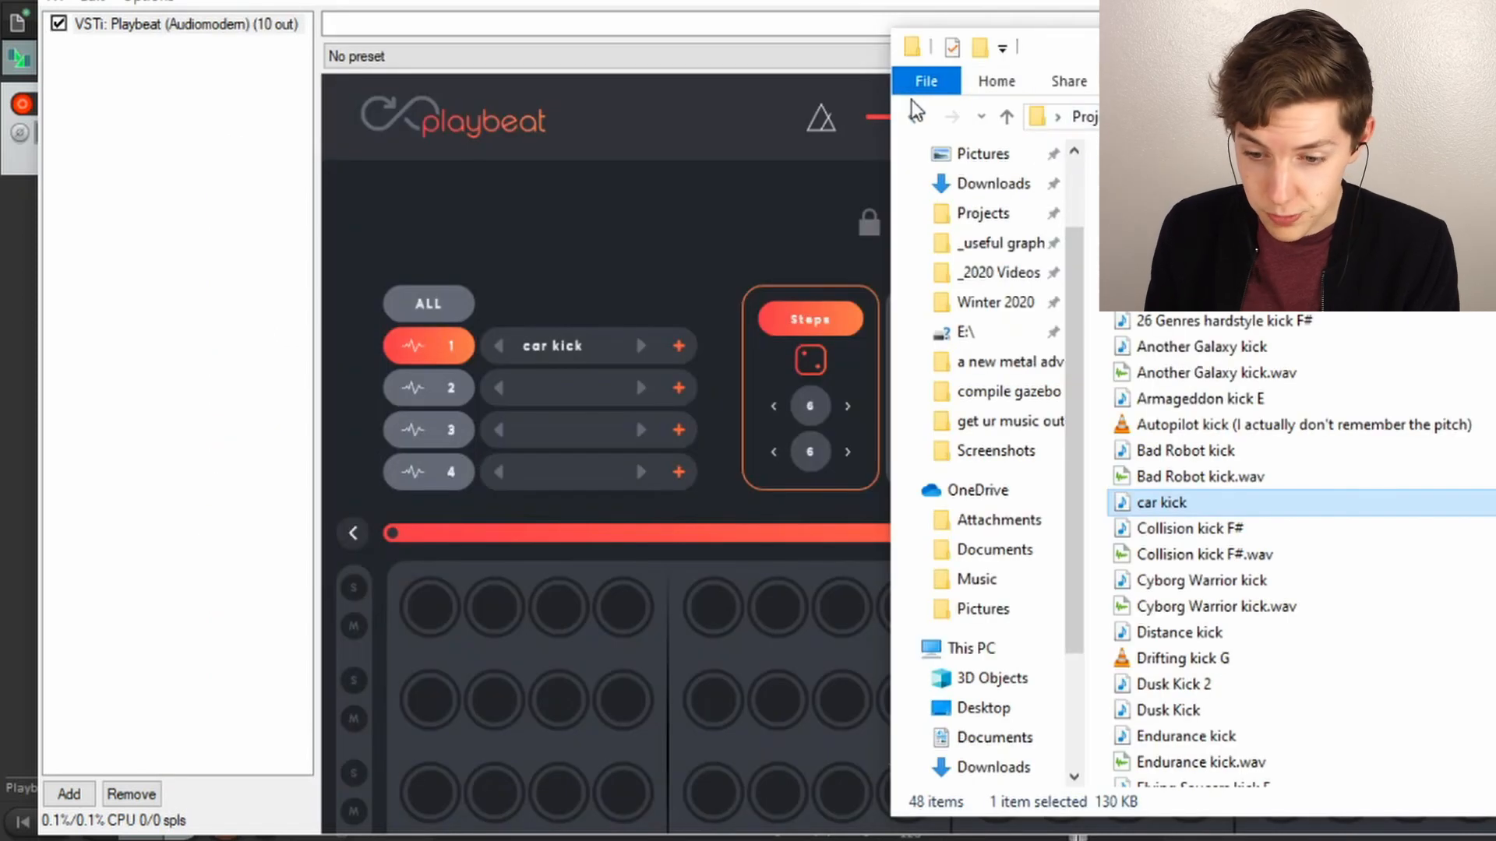
click(917, 117)
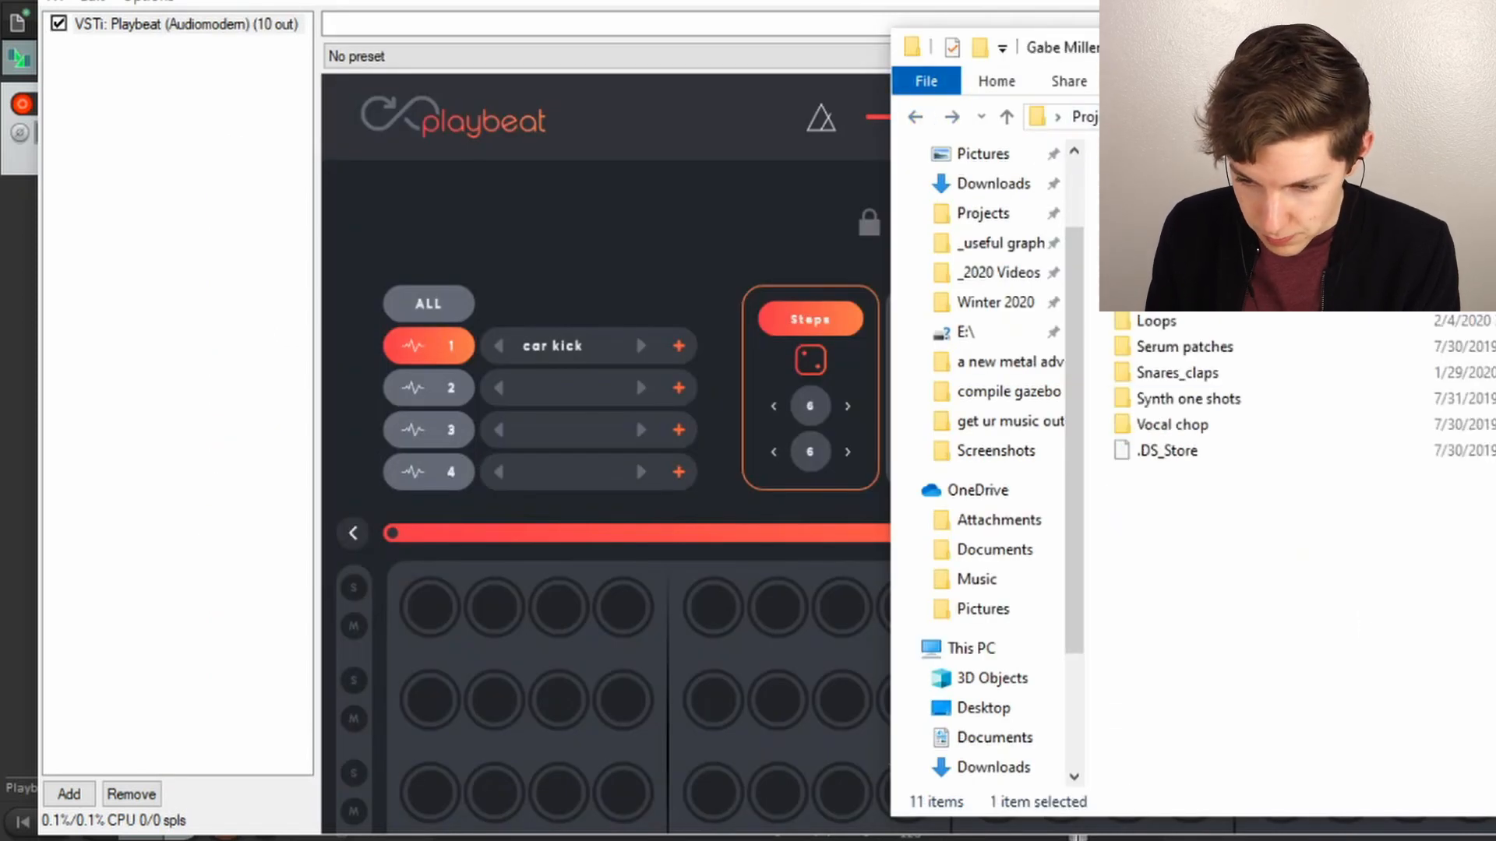
double_click(1156, 243)
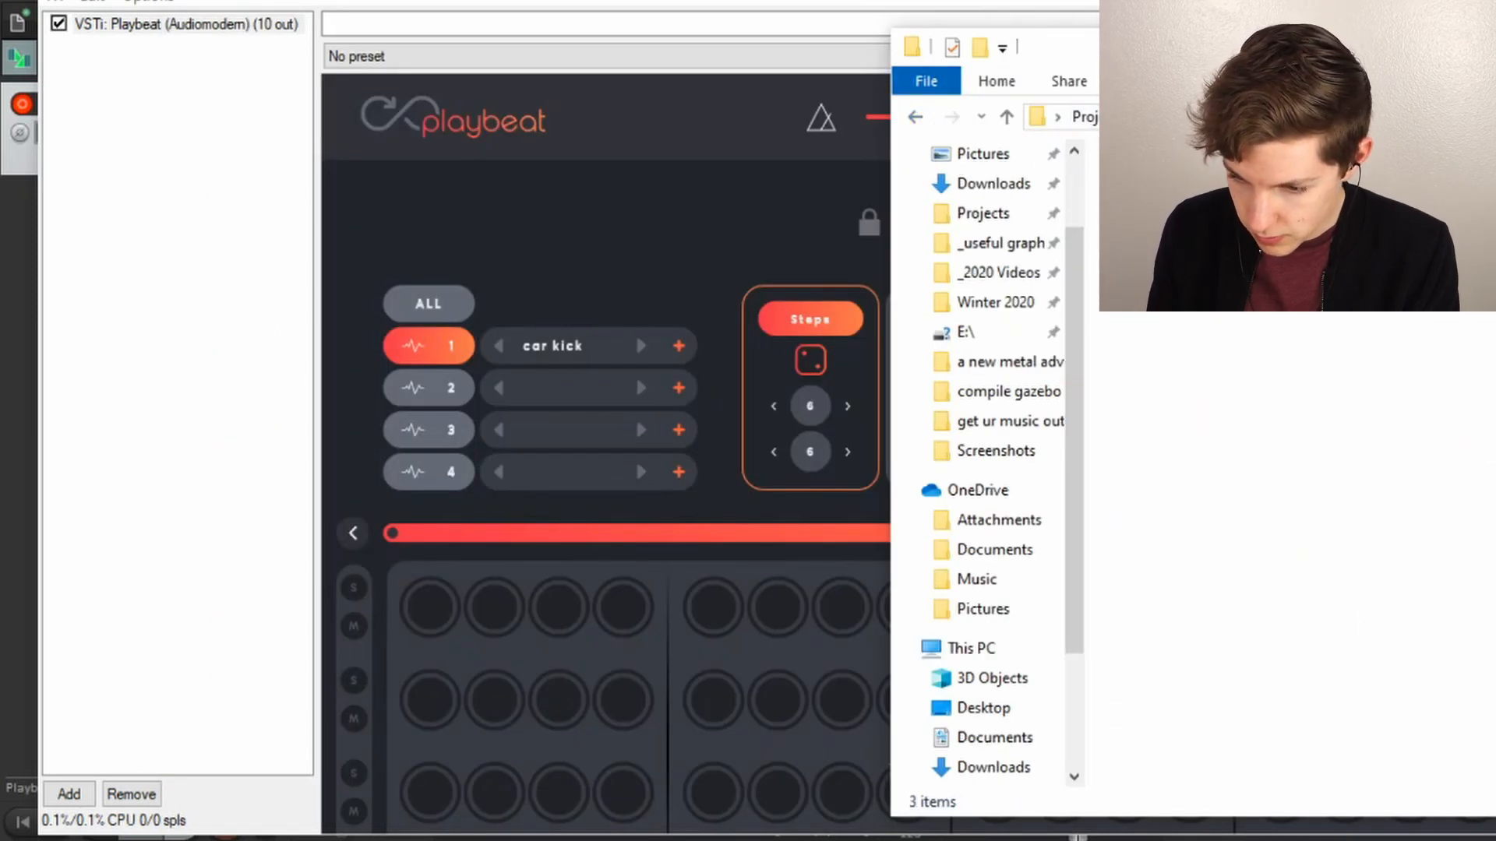
drag(1145, 155, 573, 389)
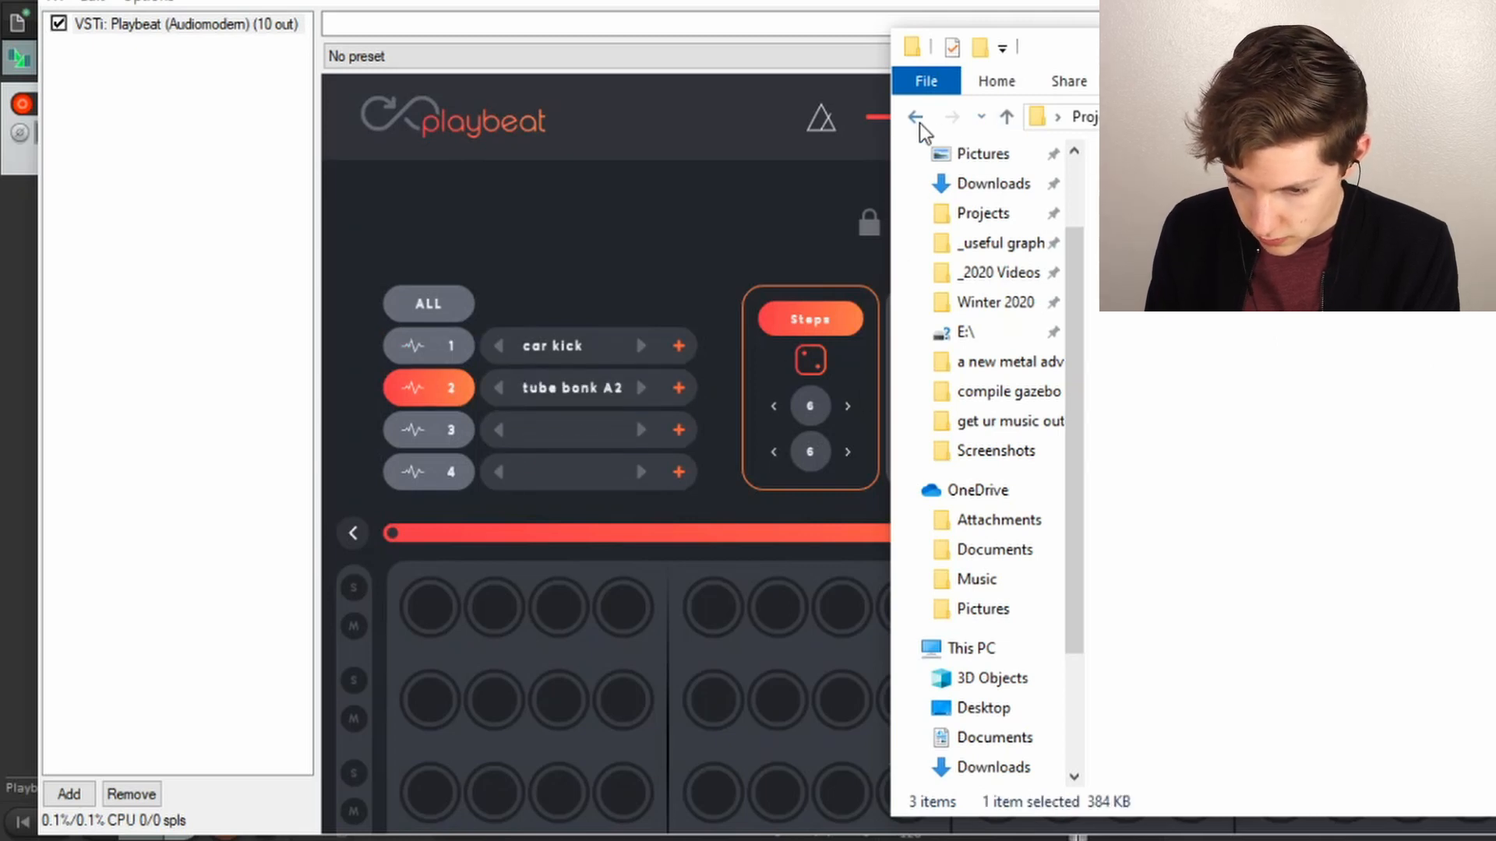
double_click(1161, 209)
drag(634, 416, 673, 428)
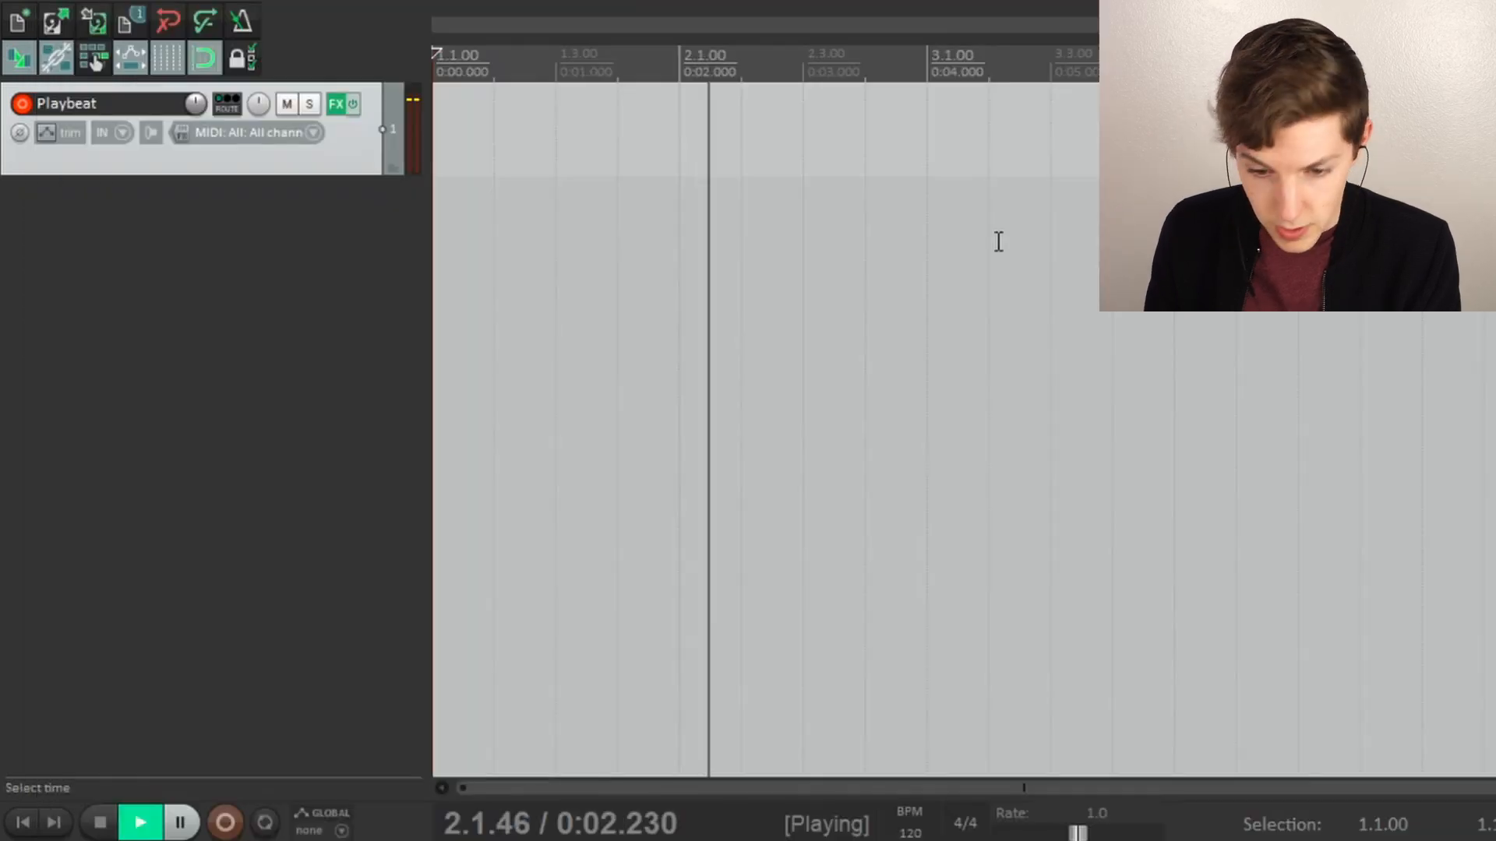
Import the Nothing Else Matters kick from the kick folder in File Explorer onto a new track, placing it on all four beats of bar one.
key(space)
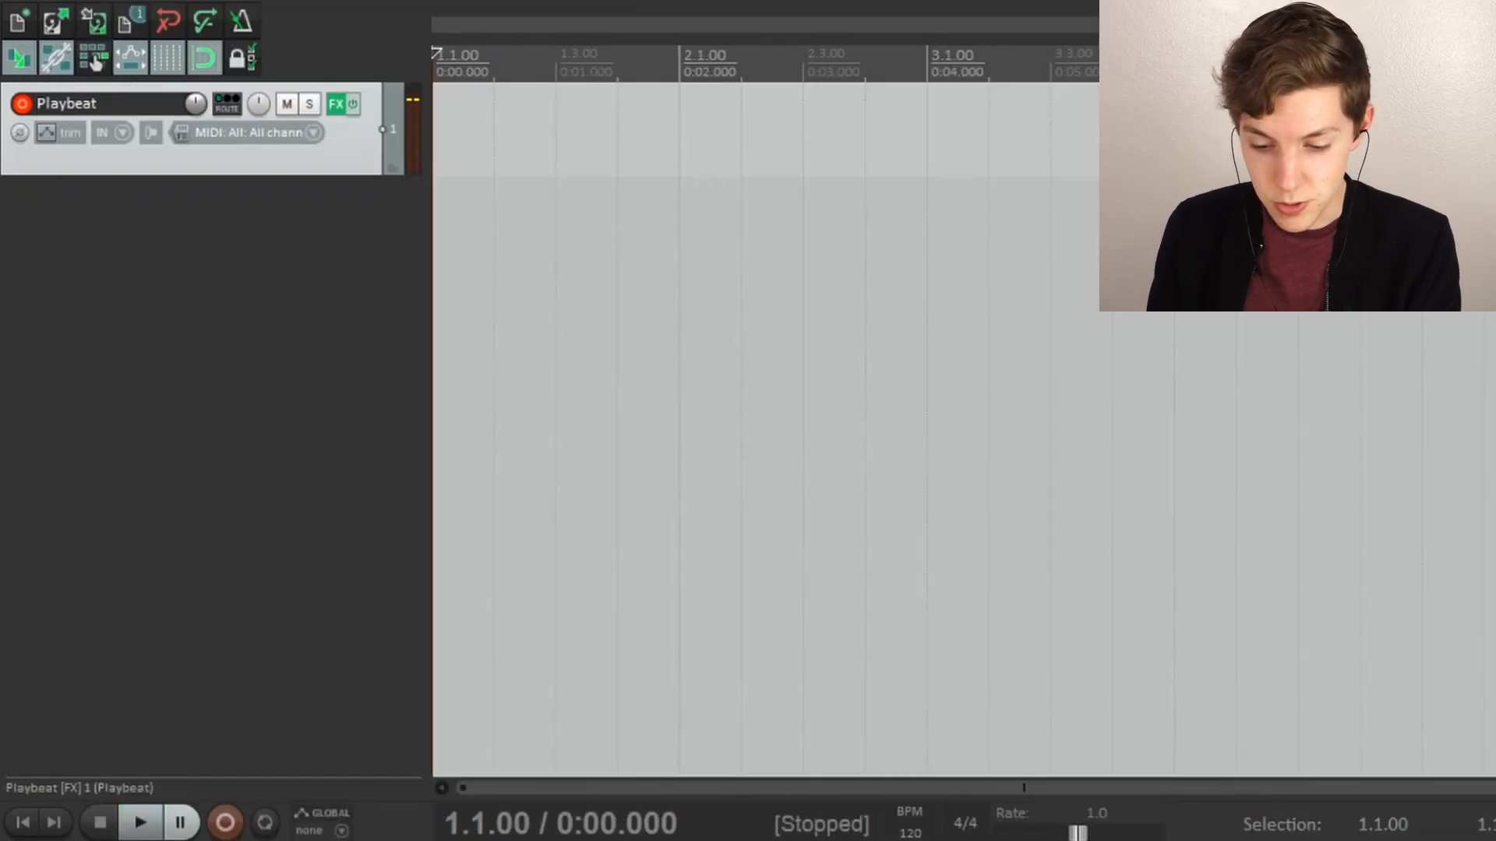
key(alt+Tab)
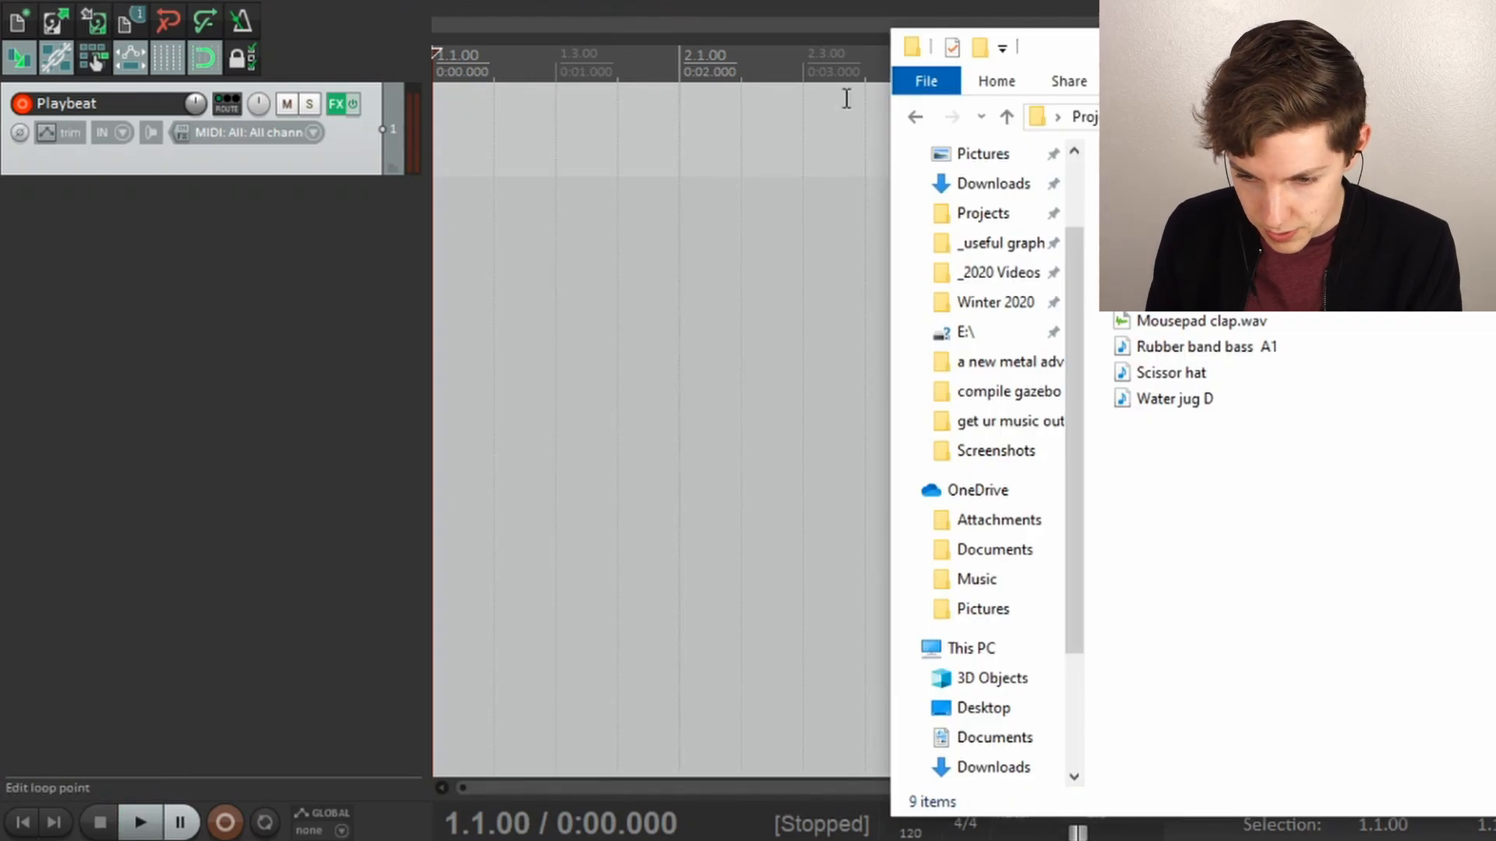
click(916, 121)
click(916, 120)
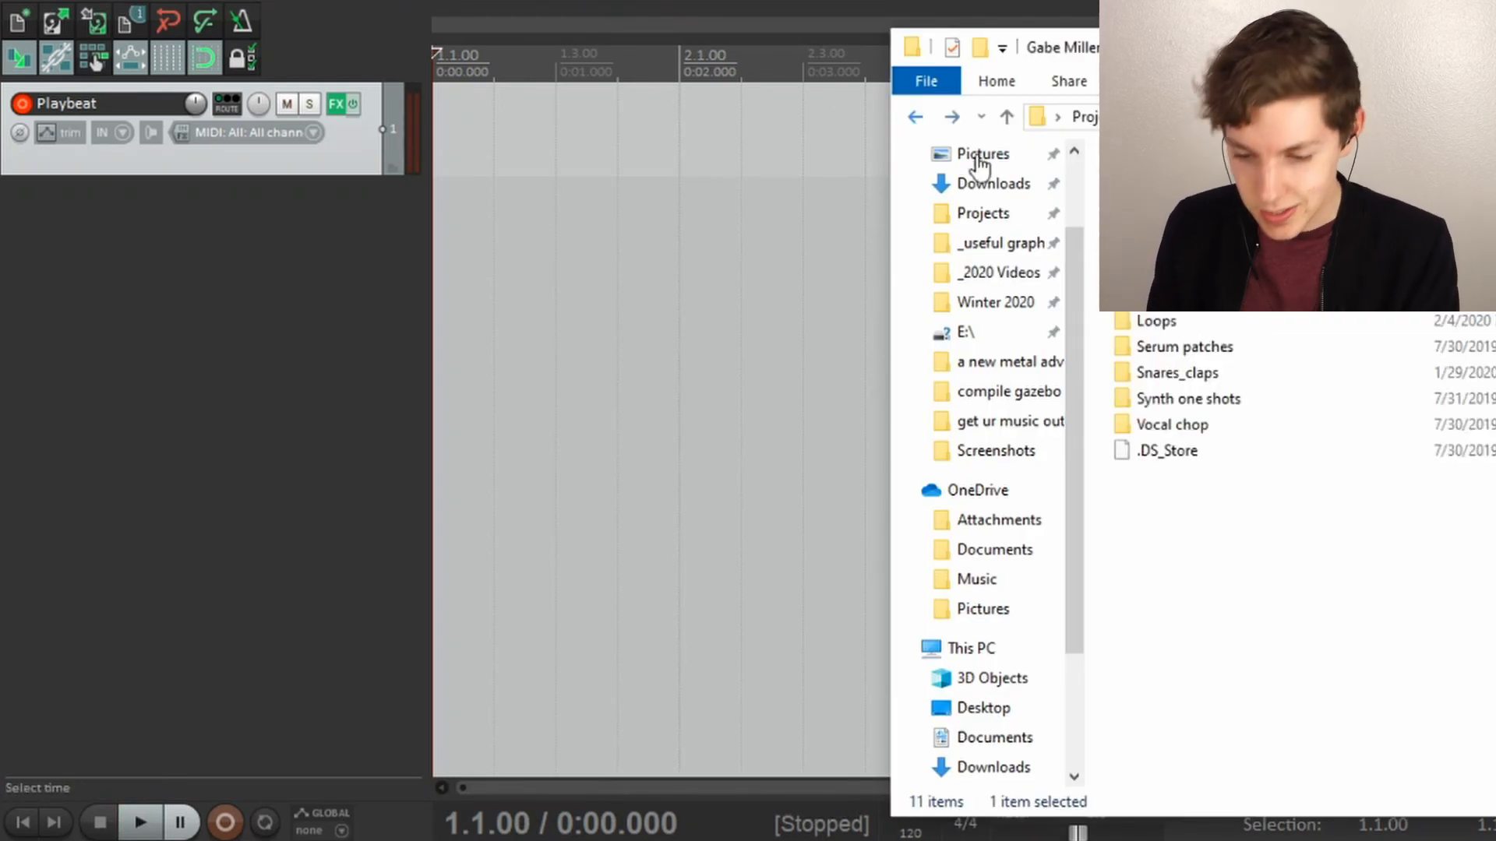
double_click(1173, 310)
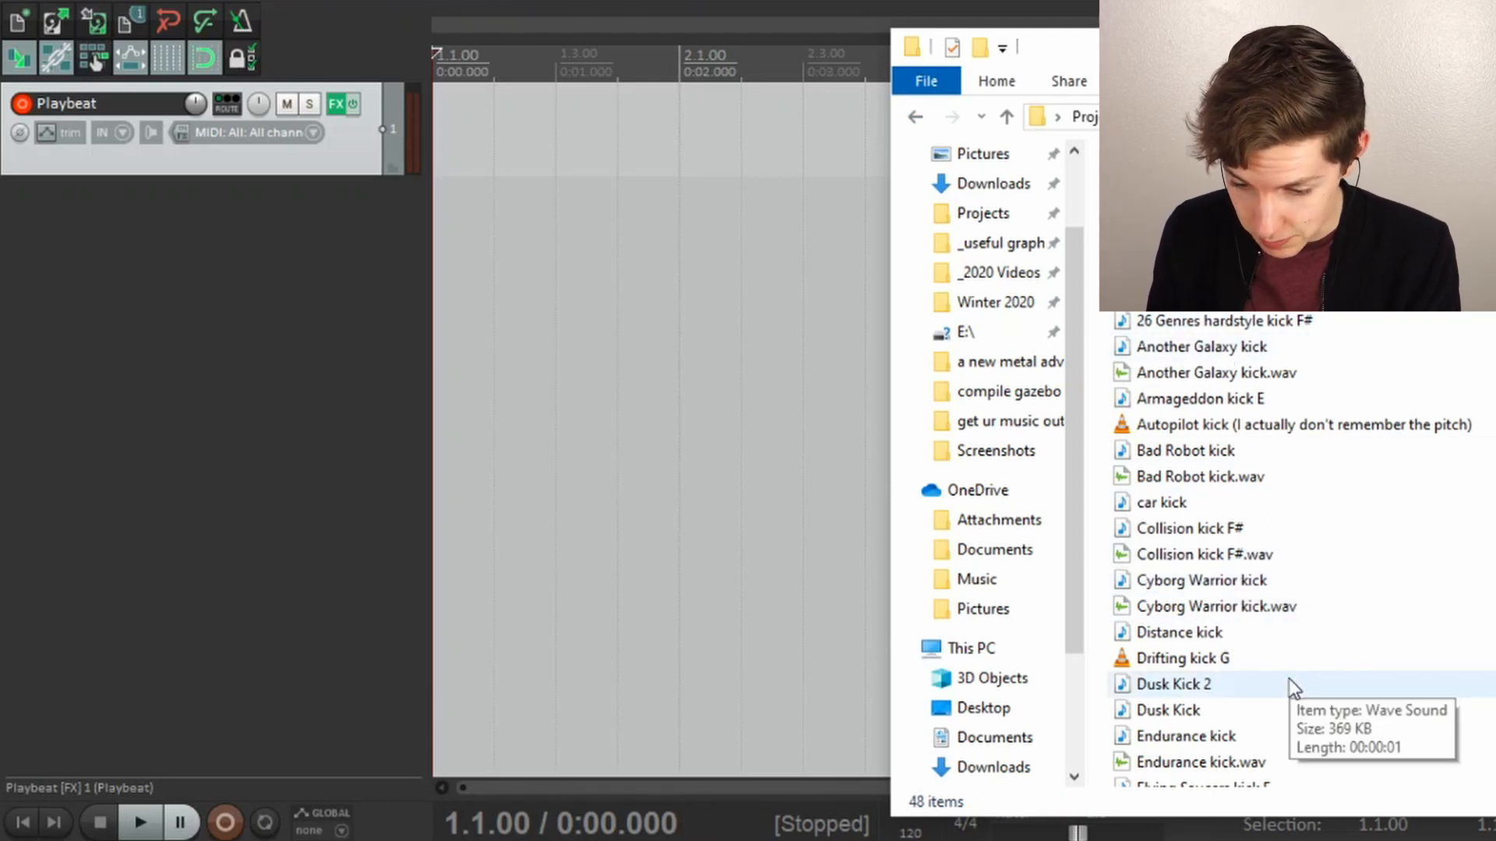
scroll(1289, 679, down, 2)
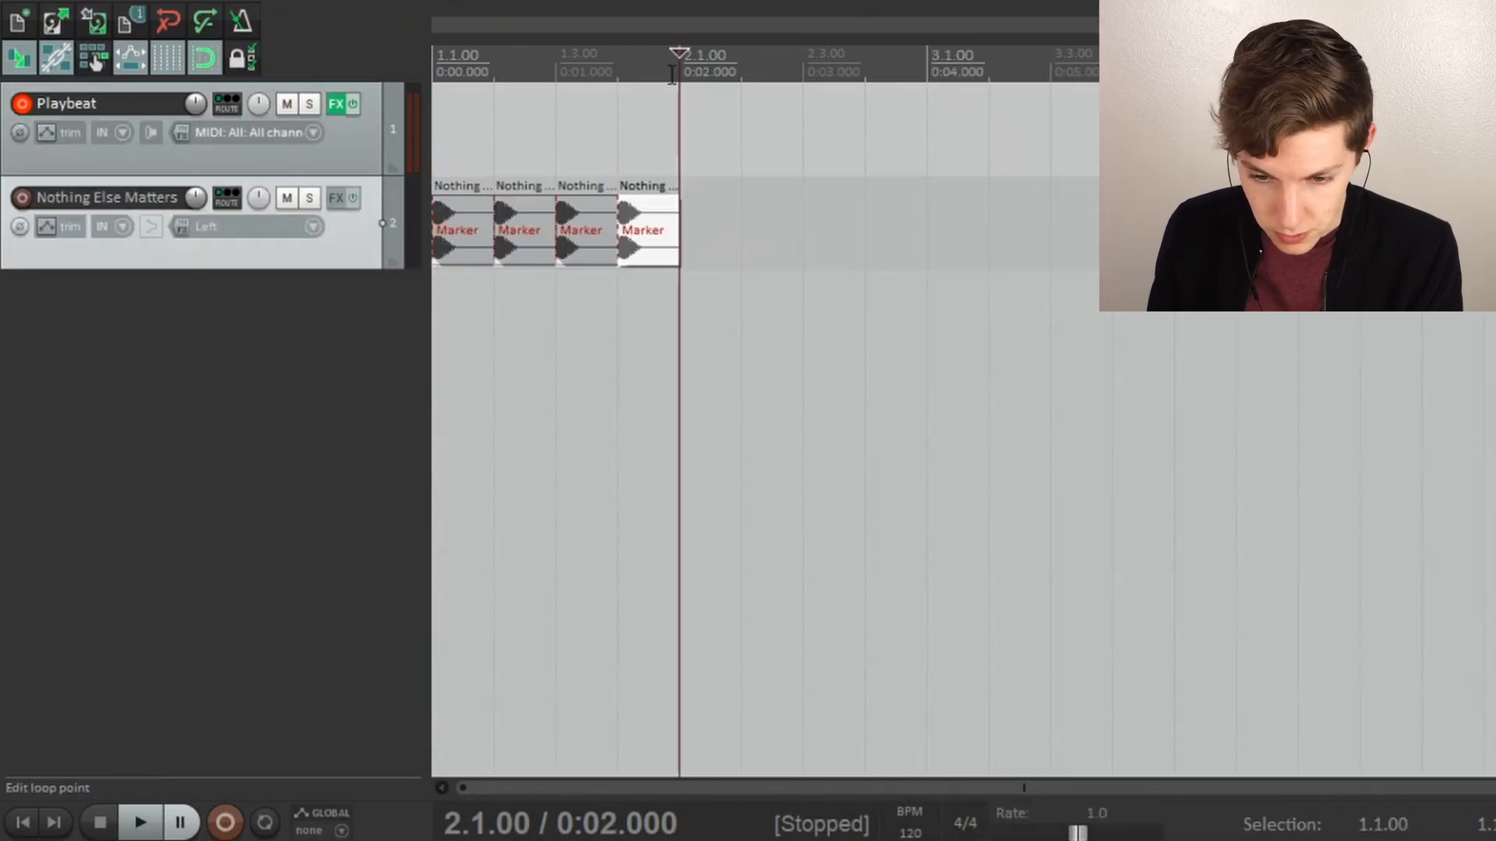
Select the first bar as the loop range and randomize Playbeat's step pattern across all channels several times.
drag(671, 74, 435, 74)
click(444, 493)
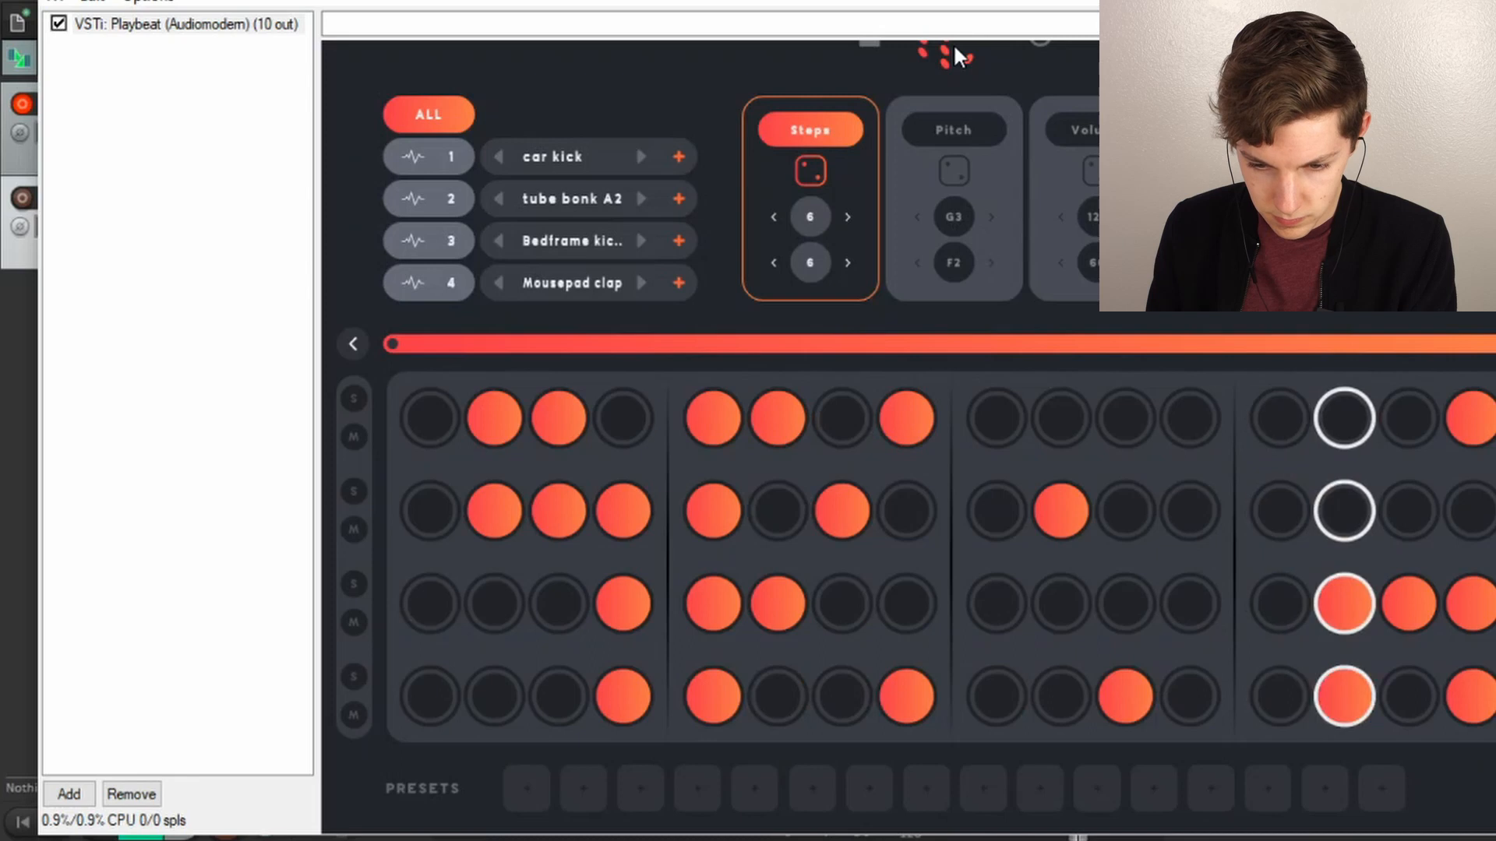
click(937, 56)
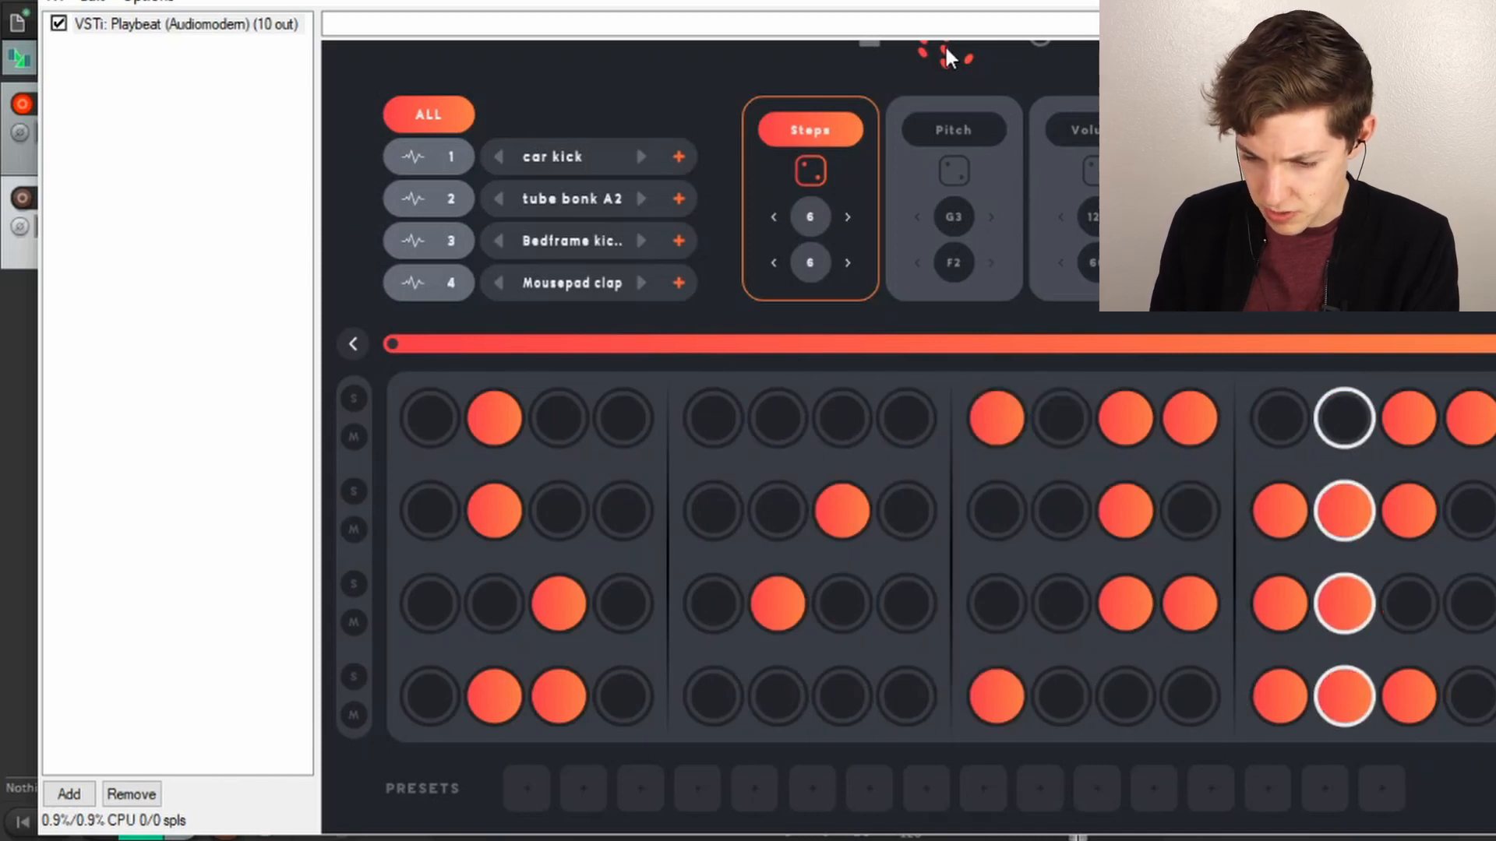
click(947, 56)
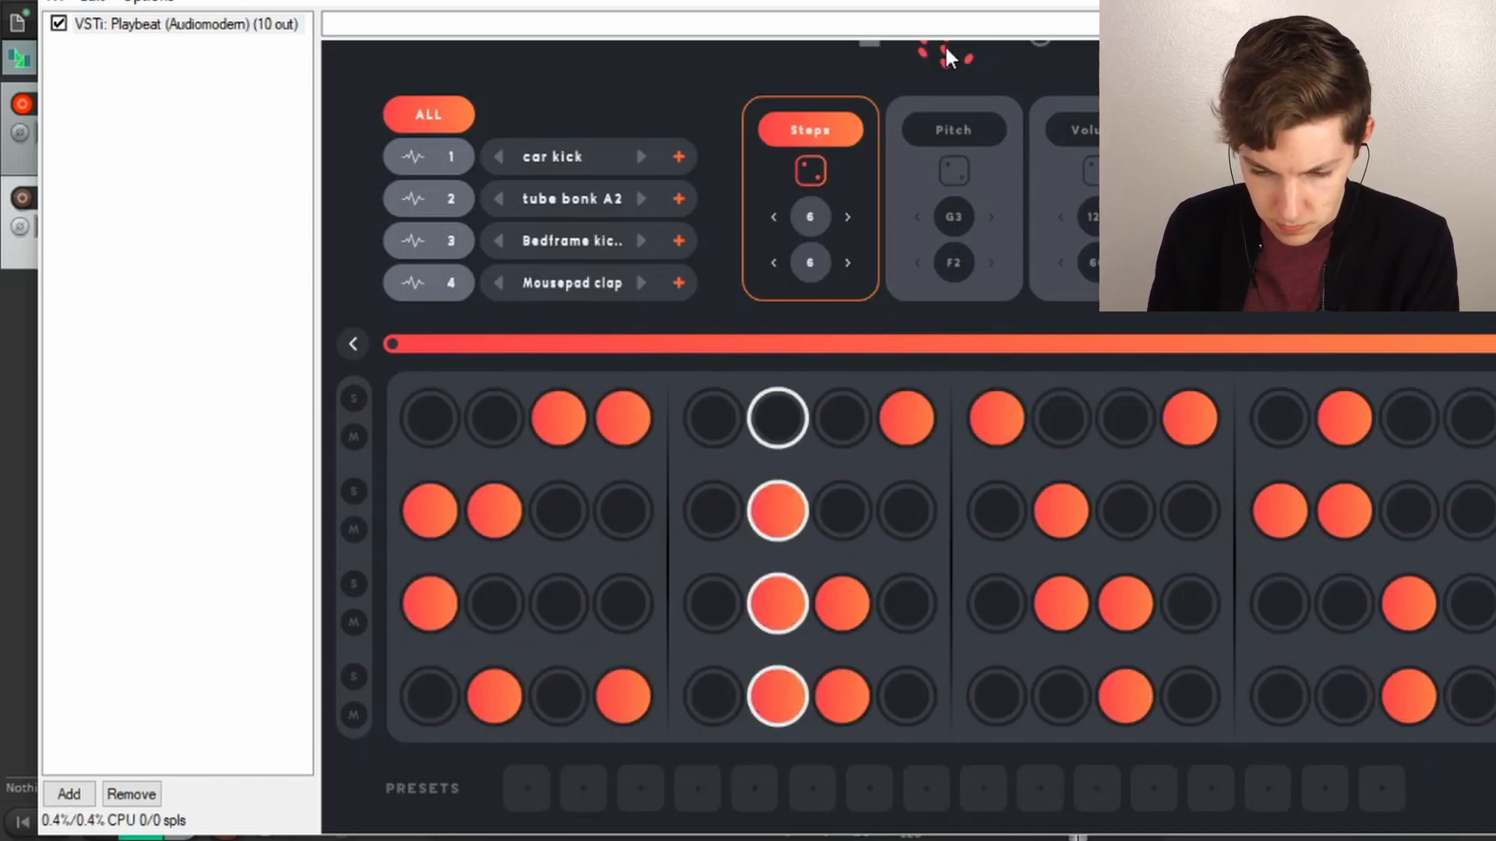
click(950, 61)
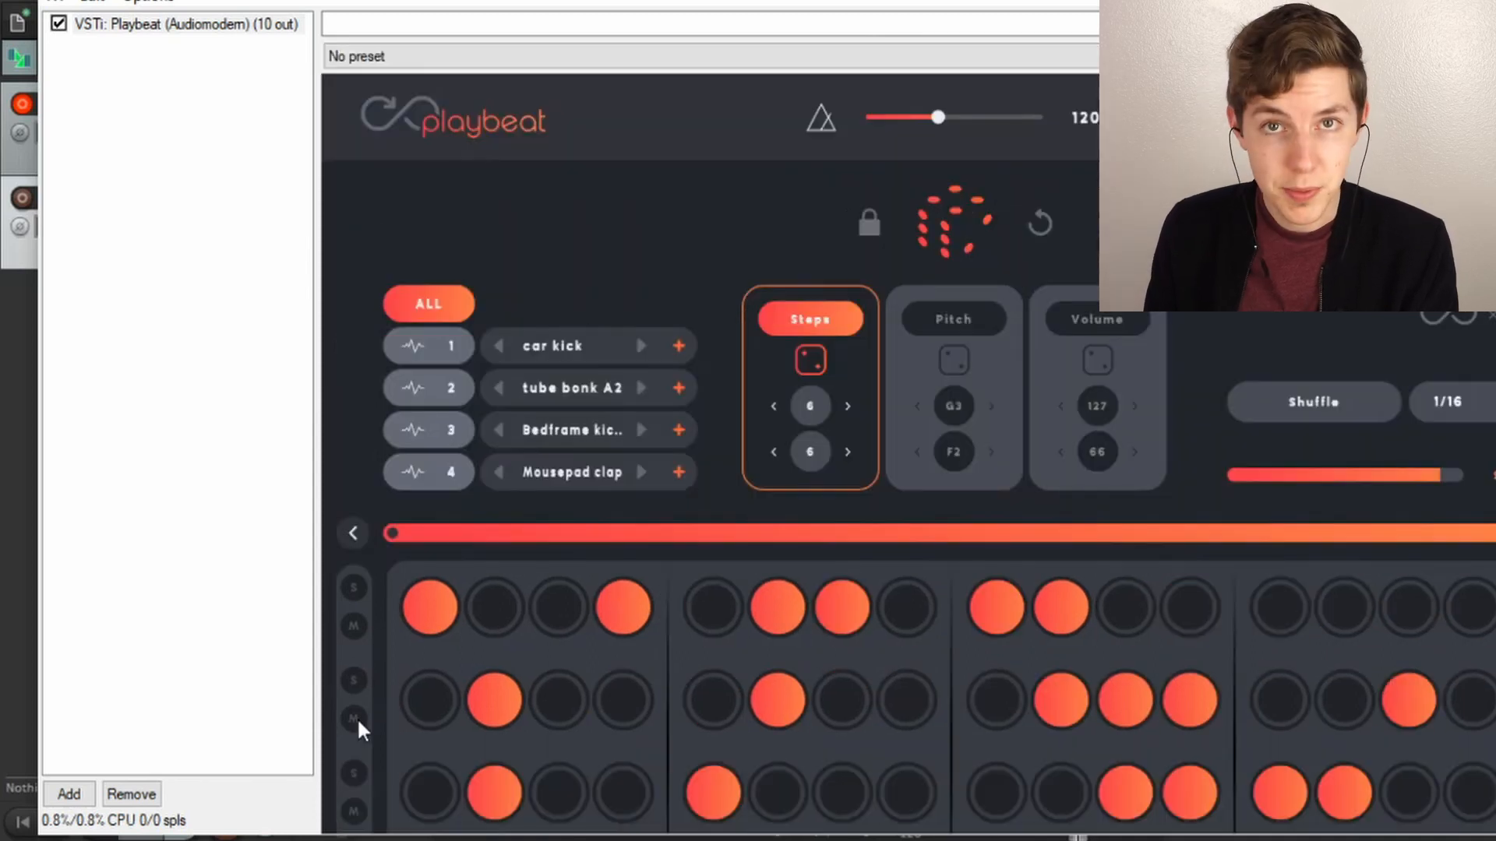
click(357, 719)
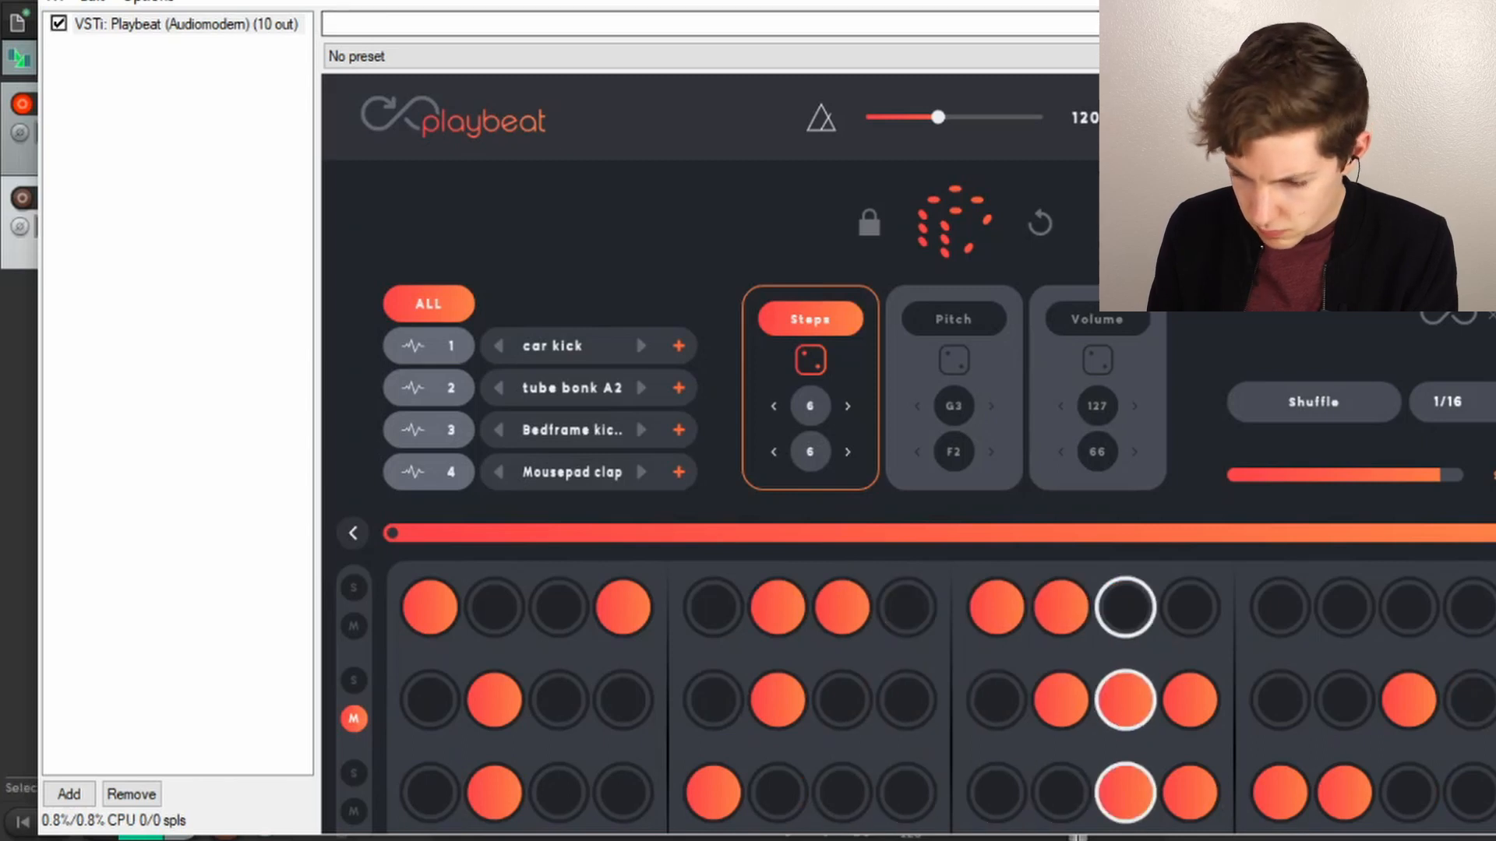
scroll(1466, 642, down, 3)
click(1466, 630)
click(1411, 635)
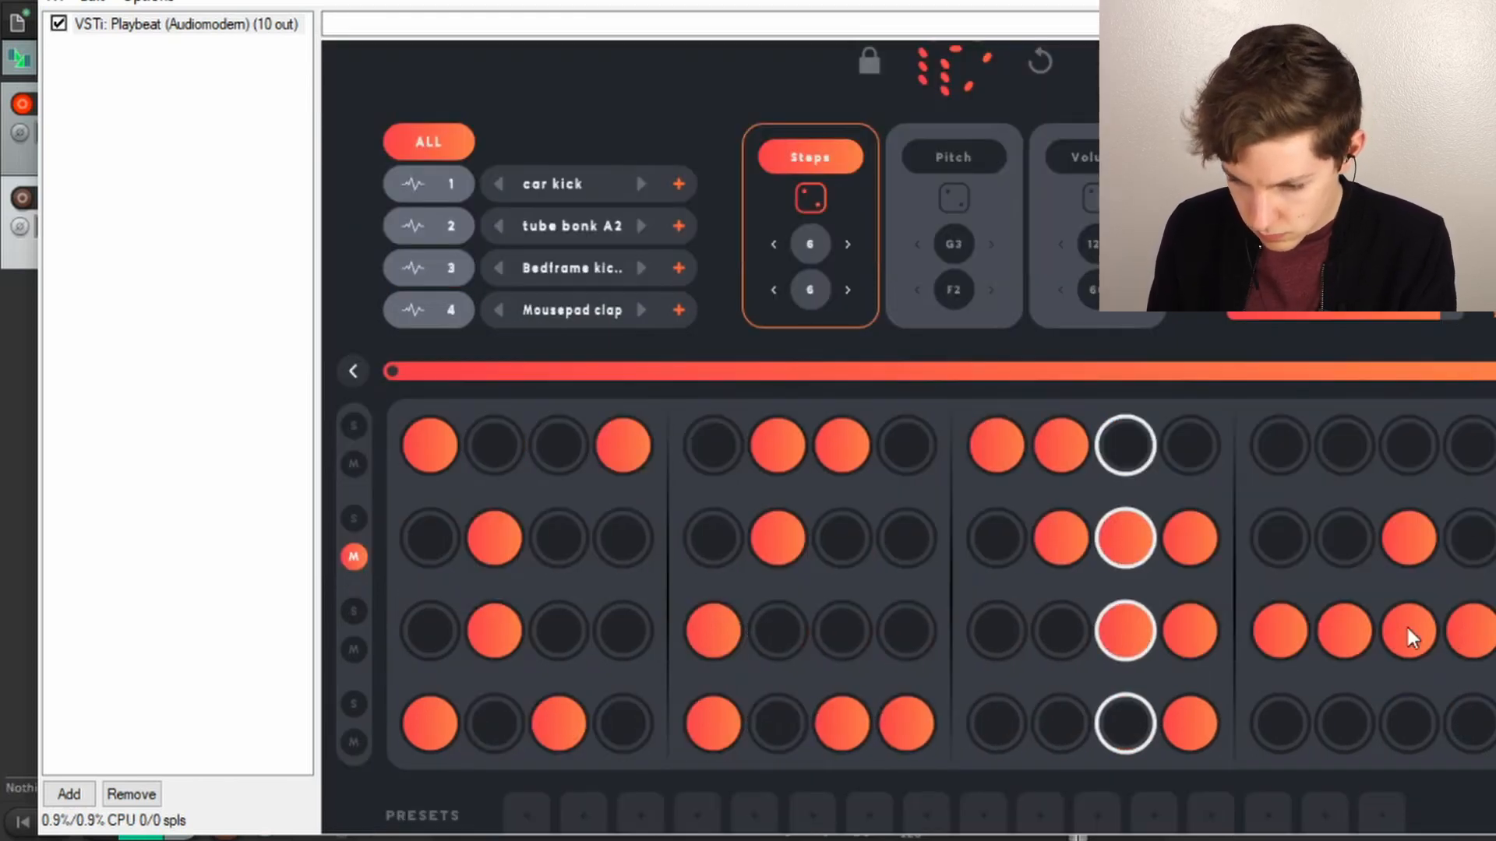
click(1410, 445)
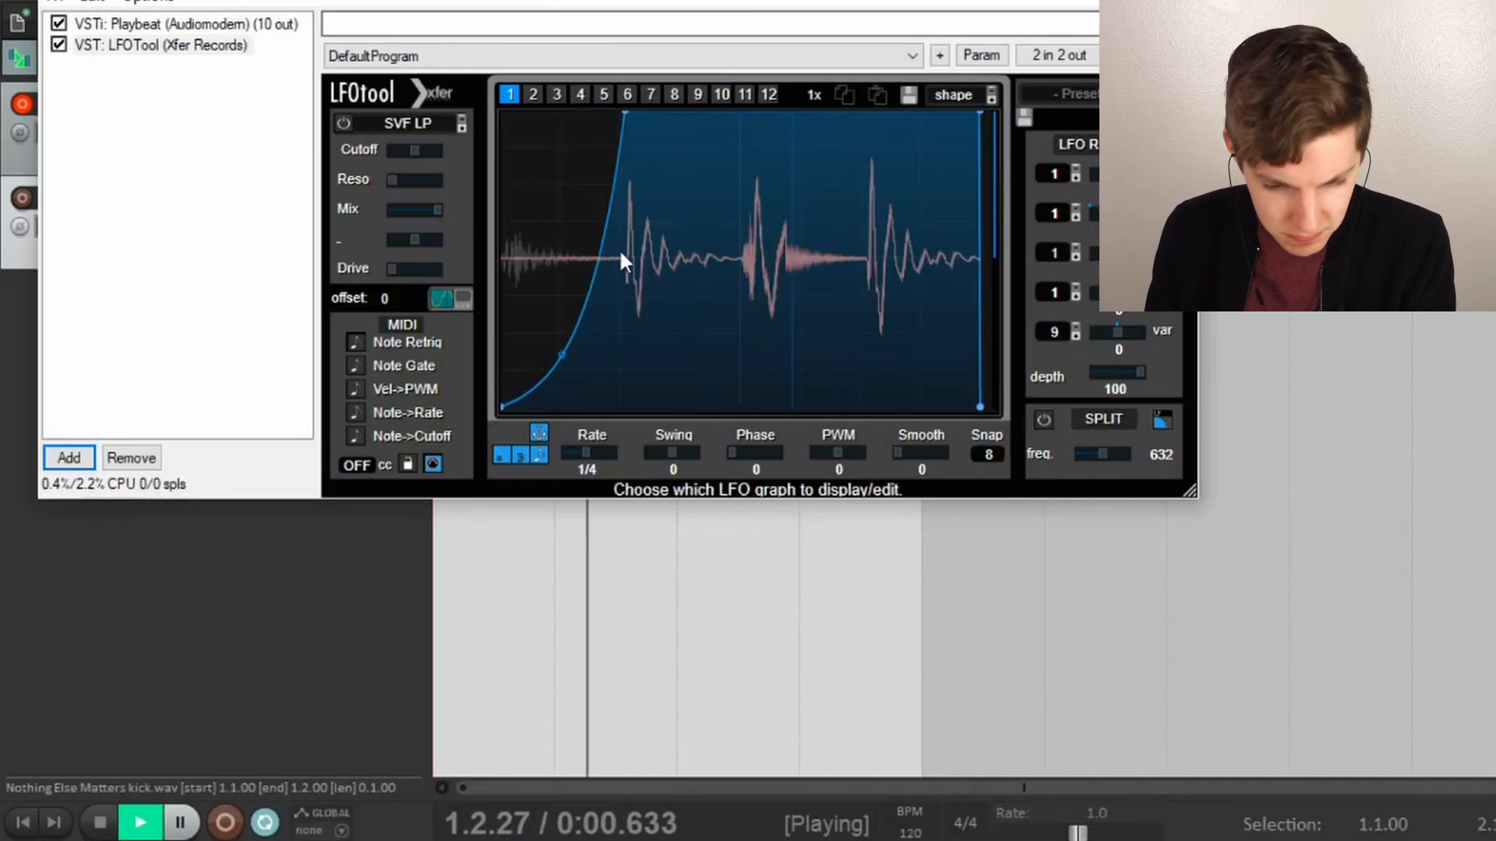
Lower the middle point of LFOTool's ducking curve on the Playbeat track, close the effects window and stop playback.
drag(564, 352, 584, 377)
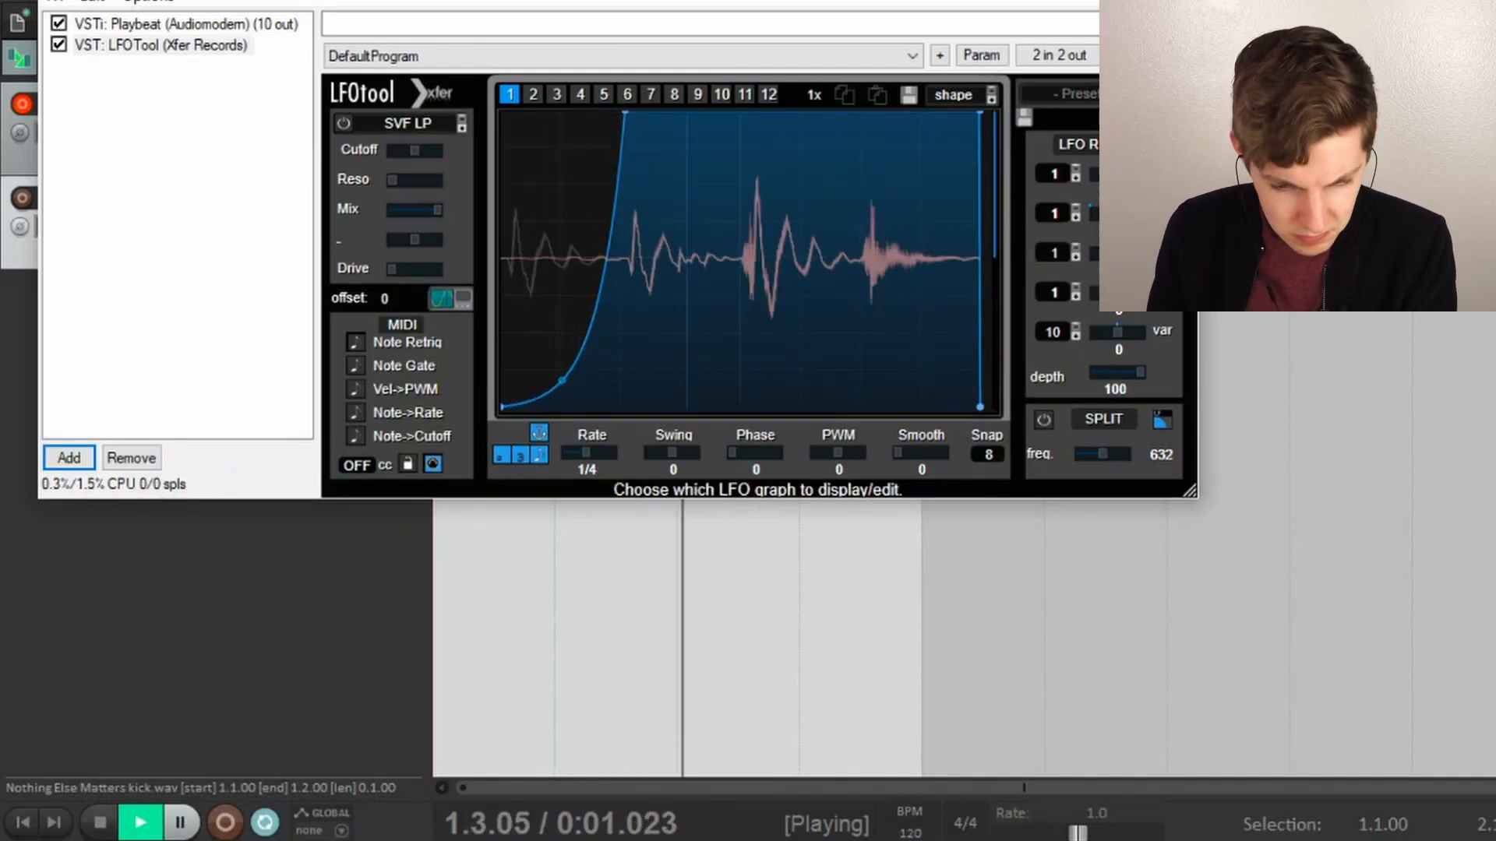
click(1175, 1)
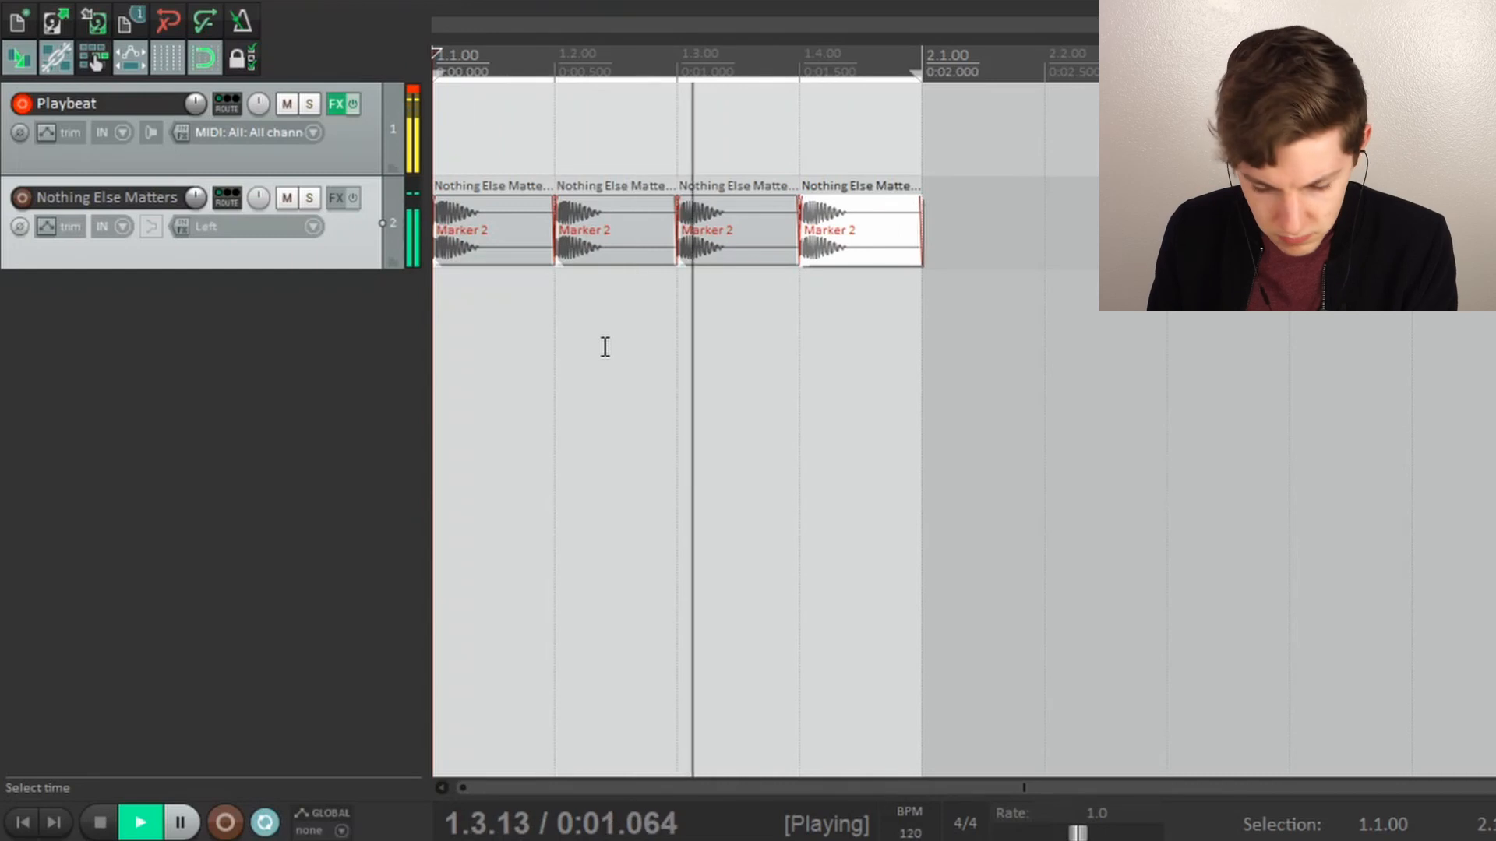
key(space)
Show the mixer, add the LoudMax 64bit limiter to the master track during playback and lower its threshold.
key(ctrl+m)
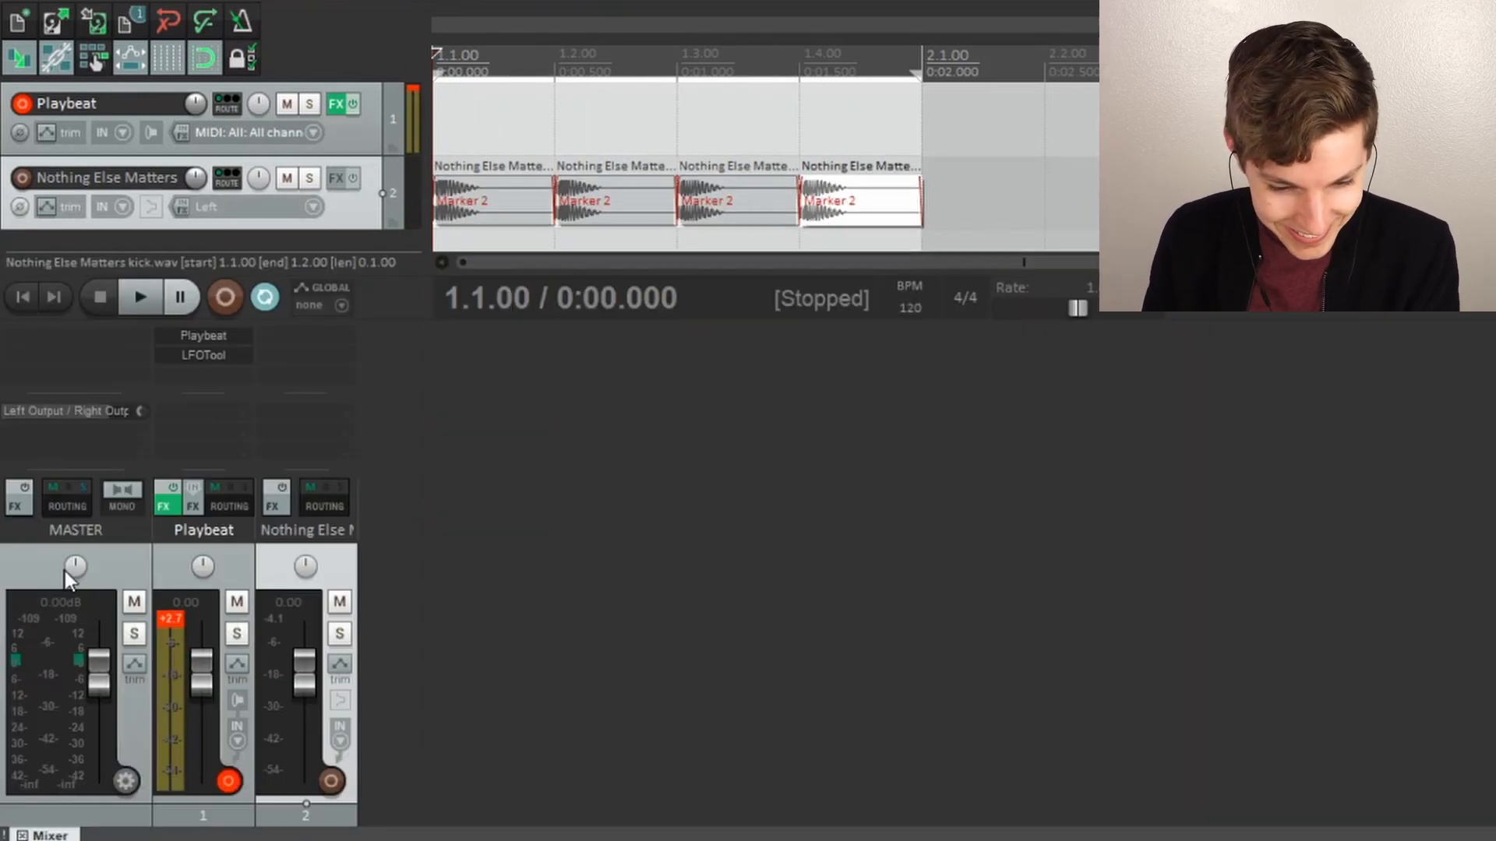
key(space)
click(15, 502)
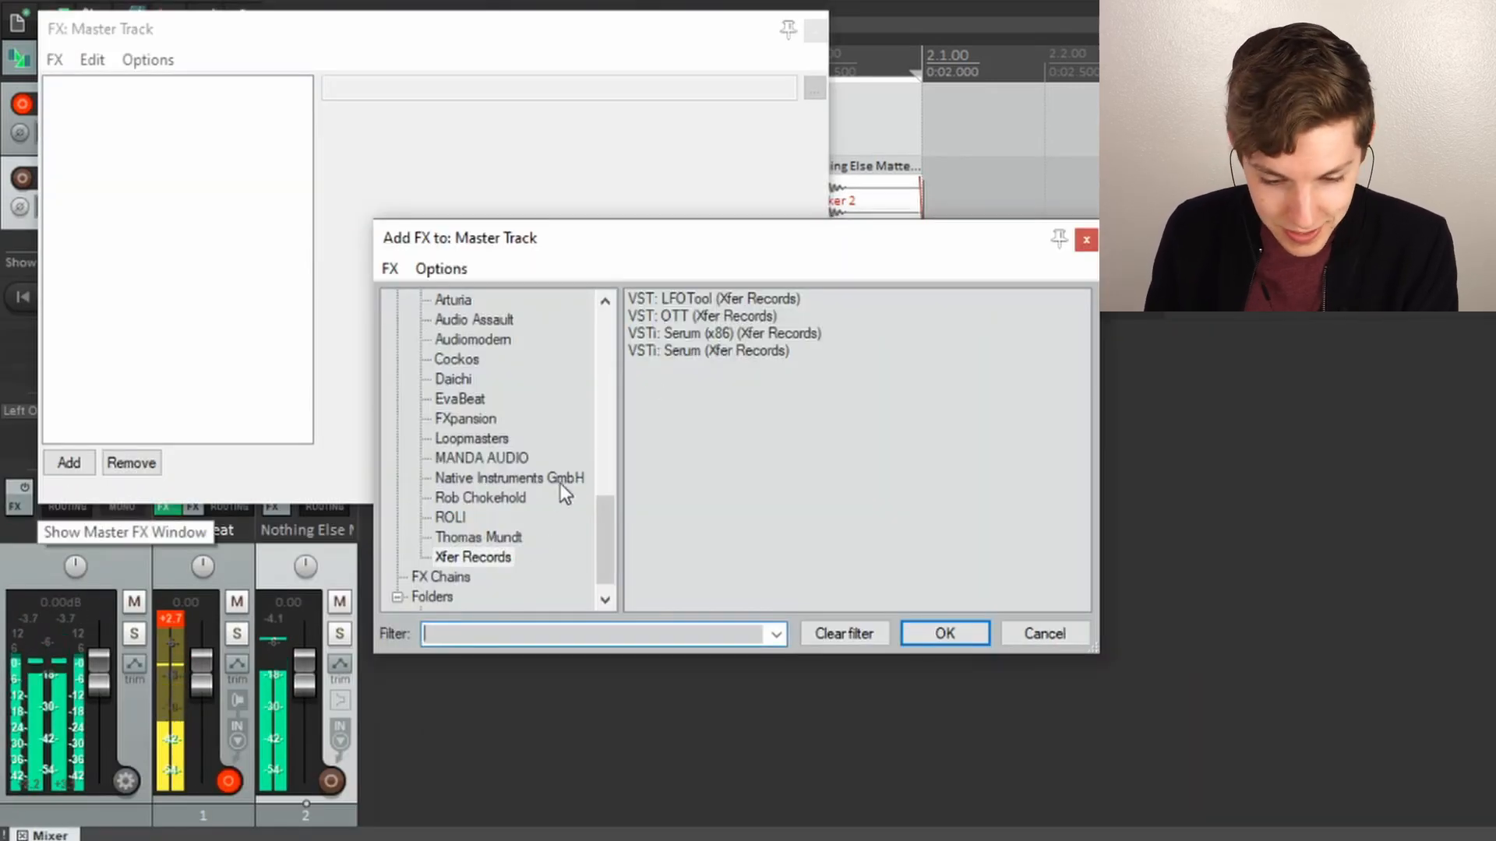
click(468, 538)
double_click(708, 300)
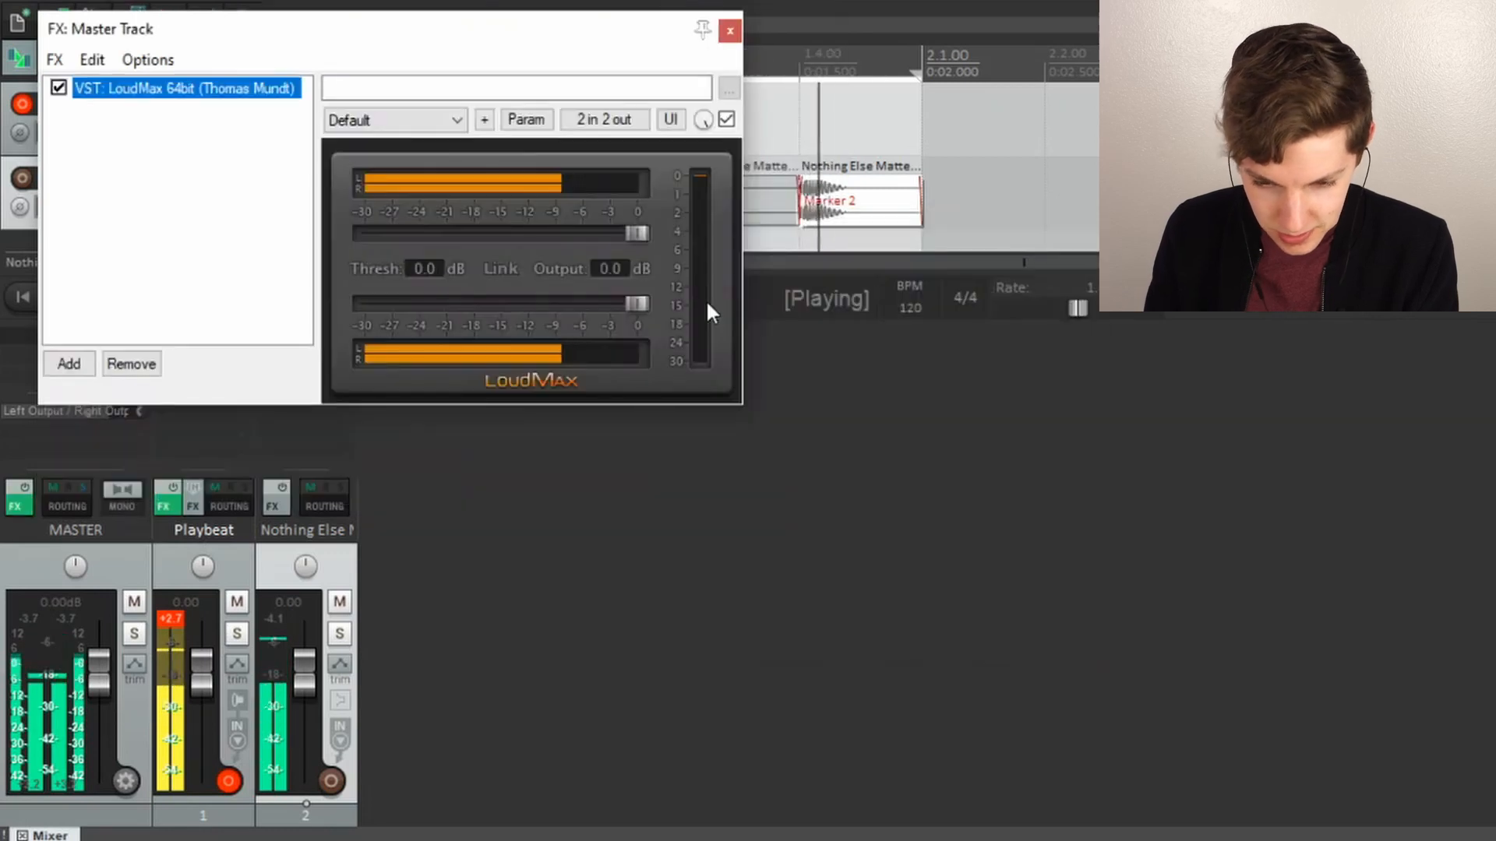
drag(643, 227, 567, 231)
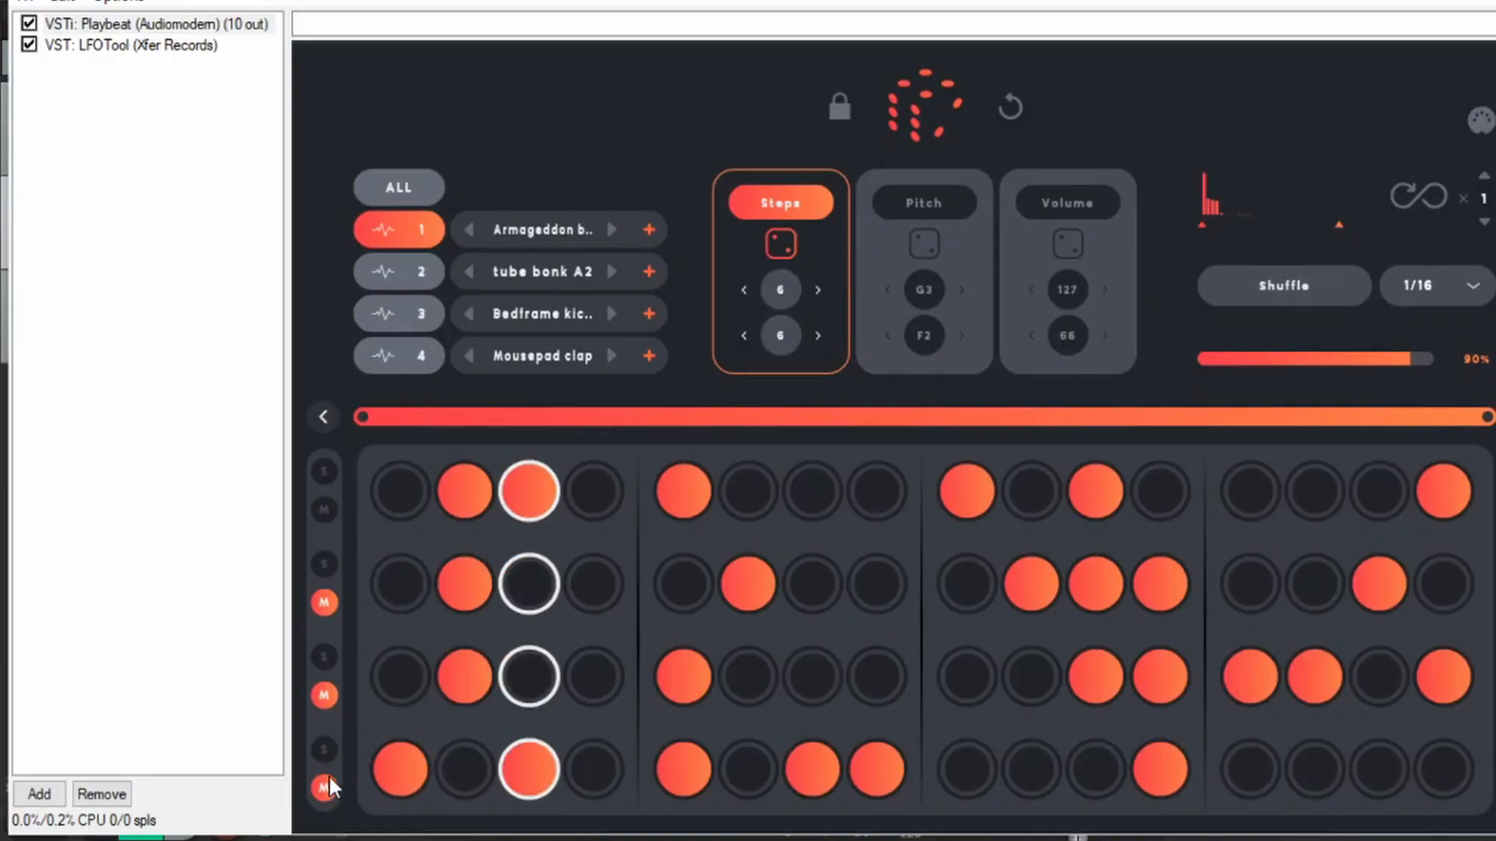
On the second Playbeat track, set the distortion of Defacer's A side to 58.43% and the track volume to +3.76 dB.
click(458, 596)
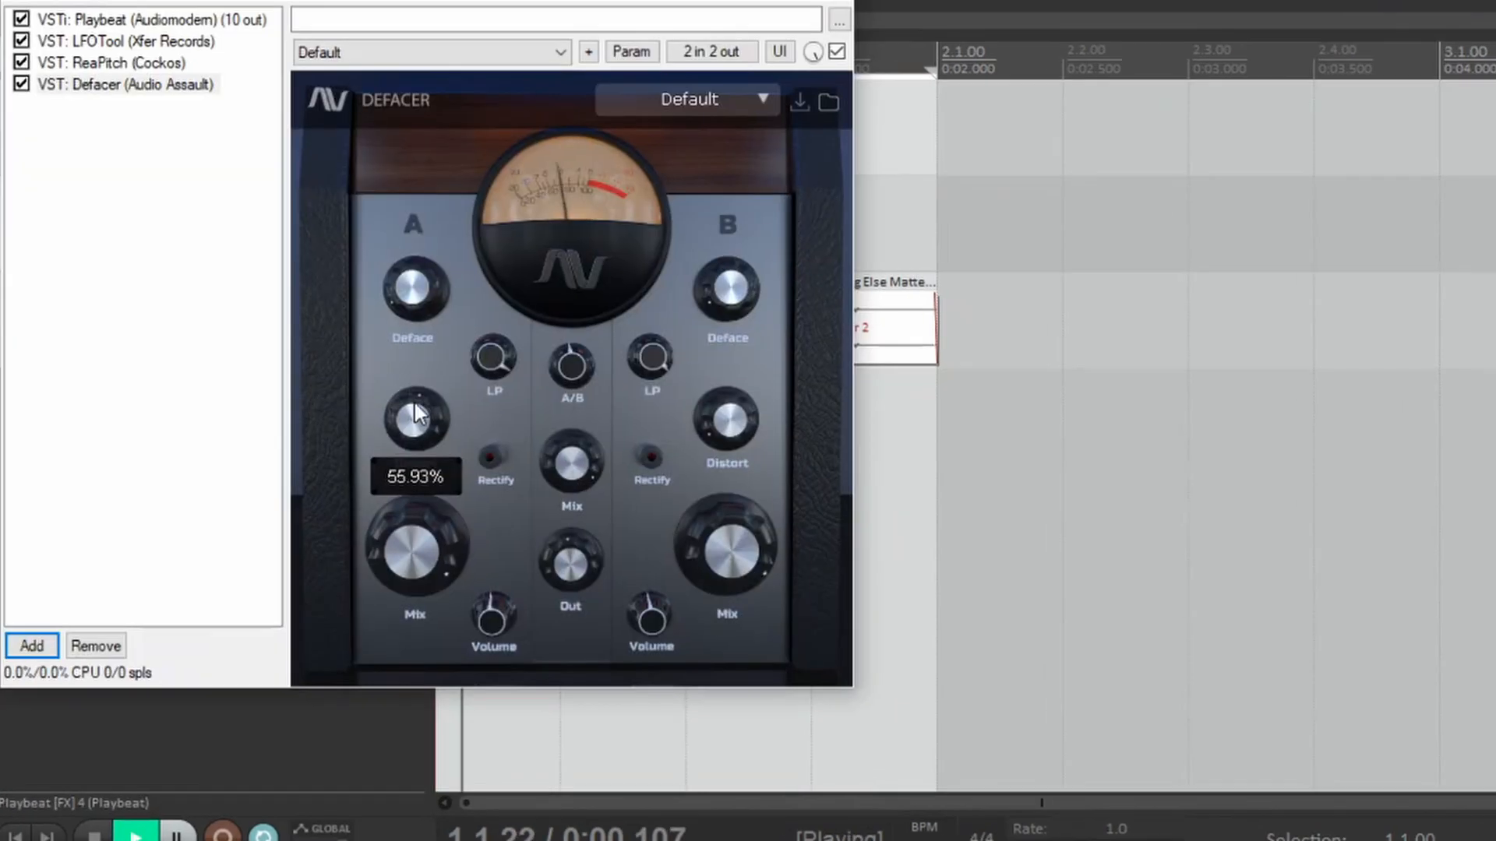
drag(414, 425, 501, 530)
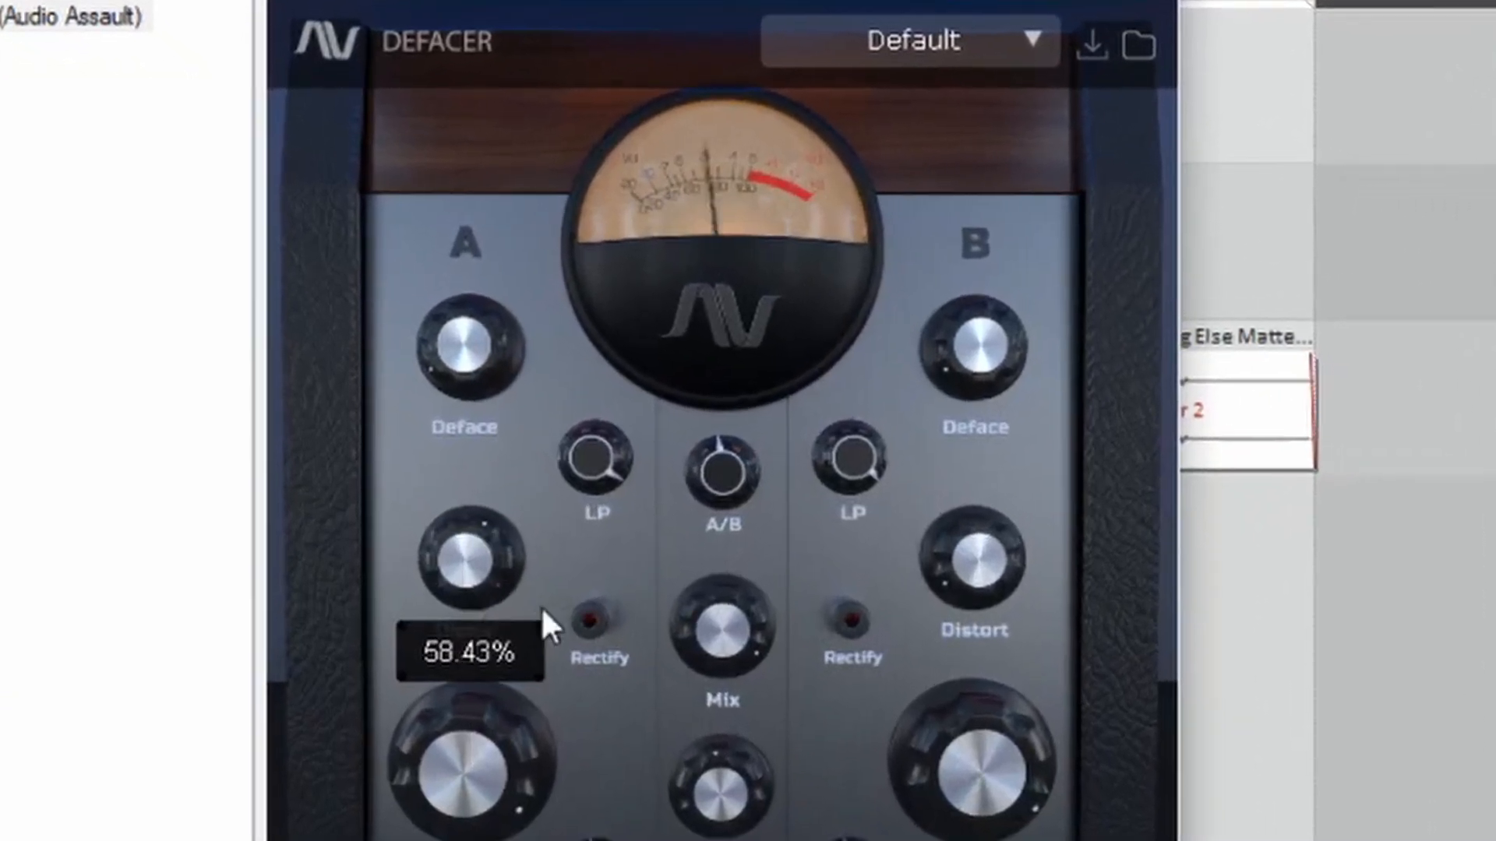
click(539, 536)
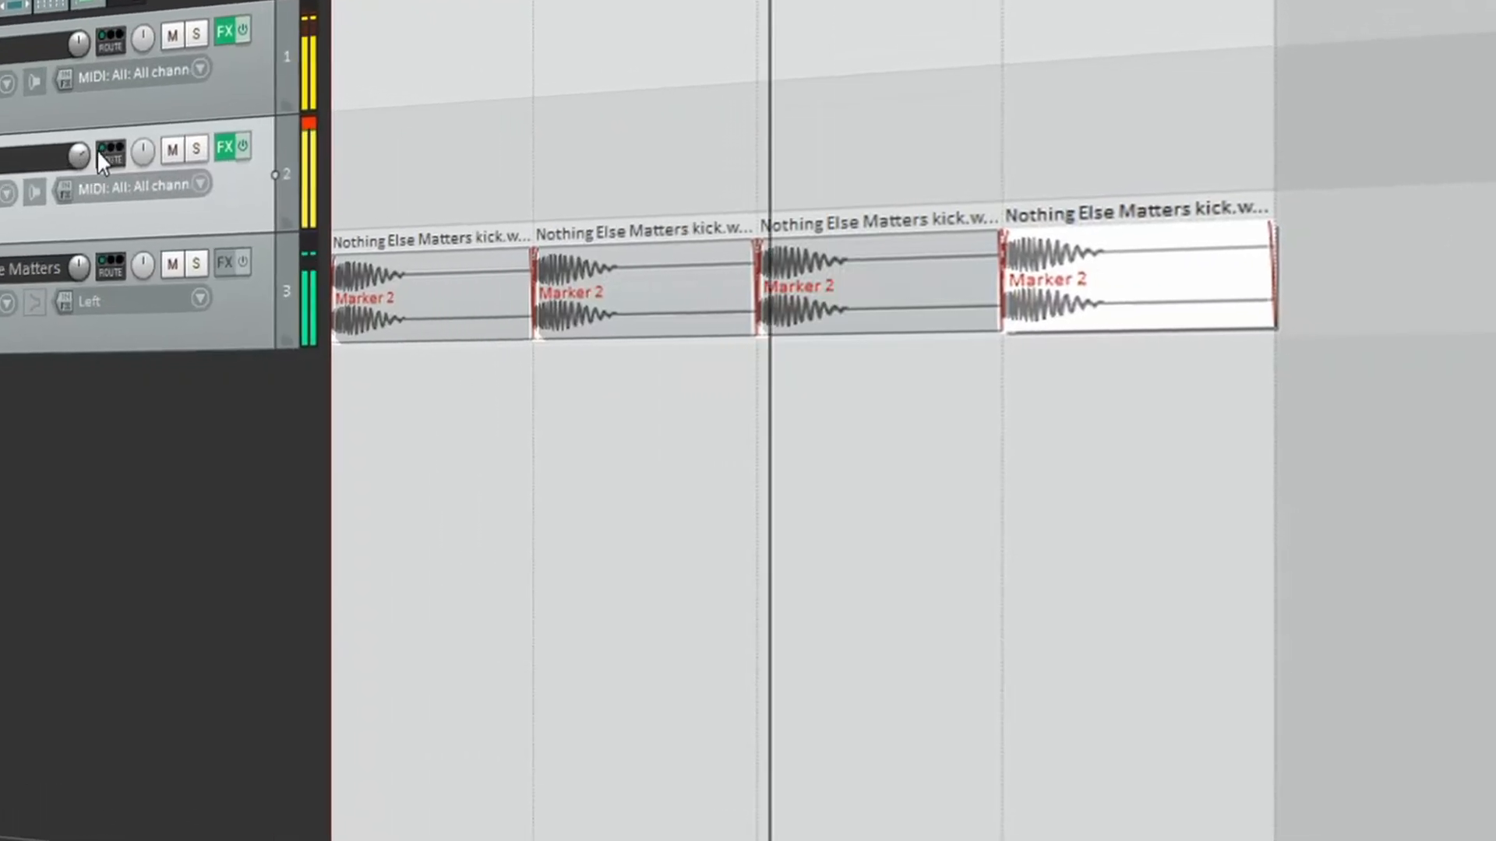
drag(45, 143, 45, 150)
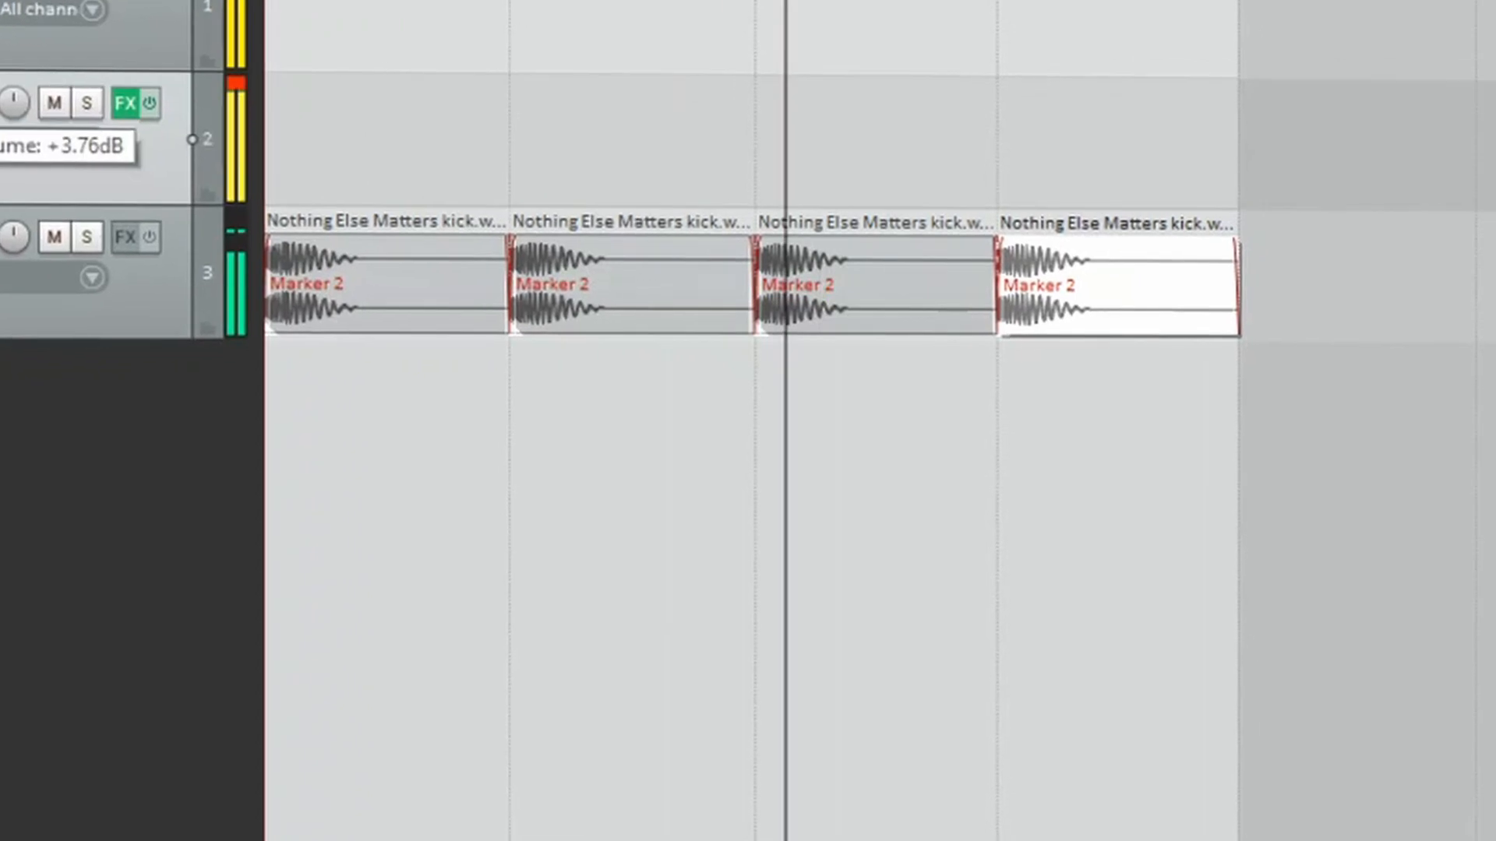